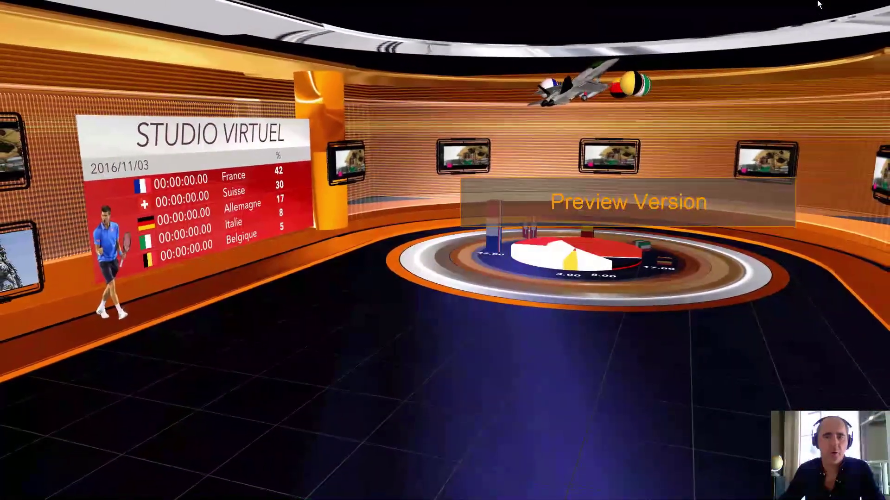
Preview the VirtualSet scene through cameras 2 to 7, ending on camera 2.
{"action": "left_click", "coordinate": [819, 4]}
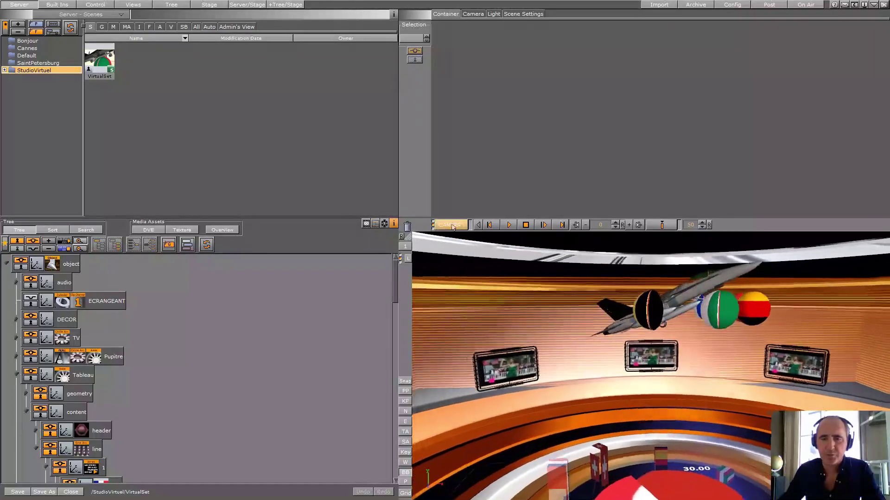
{"action": "mouse_move", "coordinate": [409, 250]}
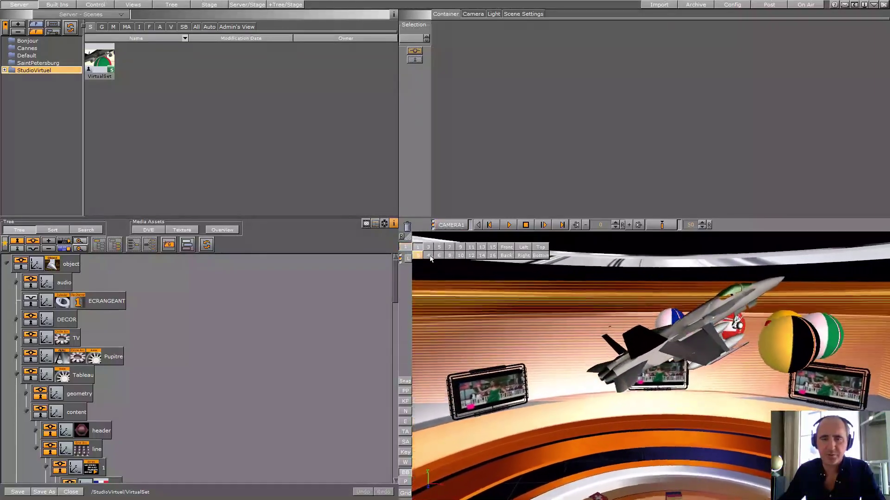
{"action": "left_click", "coordinate": [417, 256]}
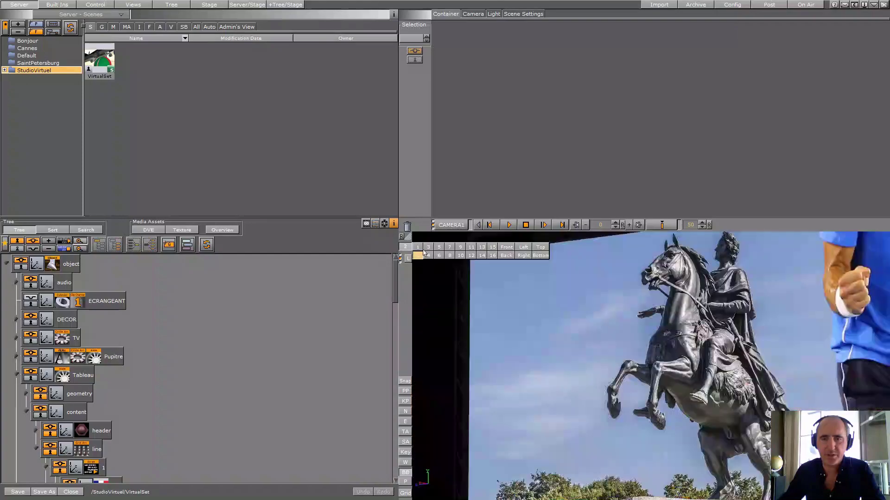
{"action": "left_click", "coordinate": [428, 249]}
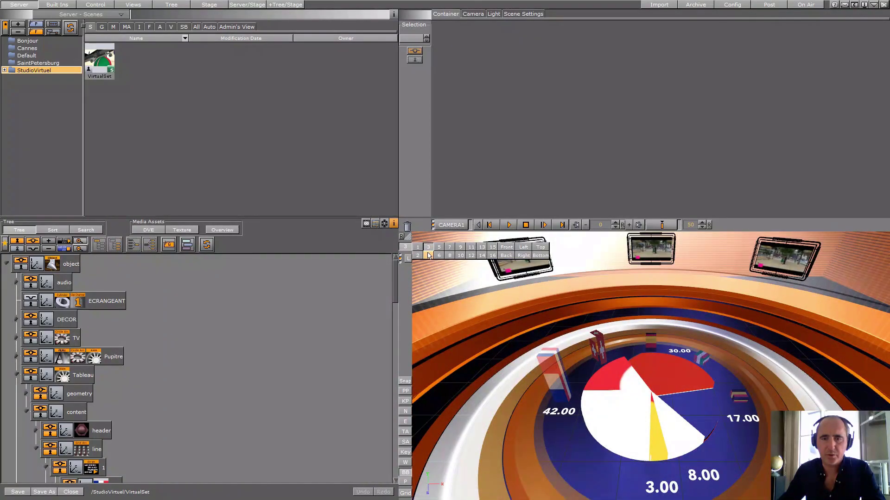
{"action": "left_click", "coordinate": [429, 255]}
{"action": "left_click", "coordinate": [438, 249]}
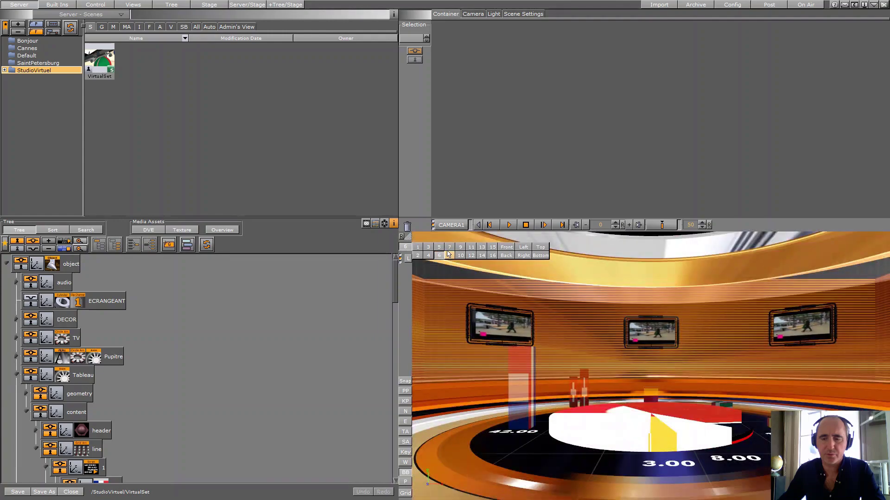
{"action": "left_click", "coordinate": [450, 247]}
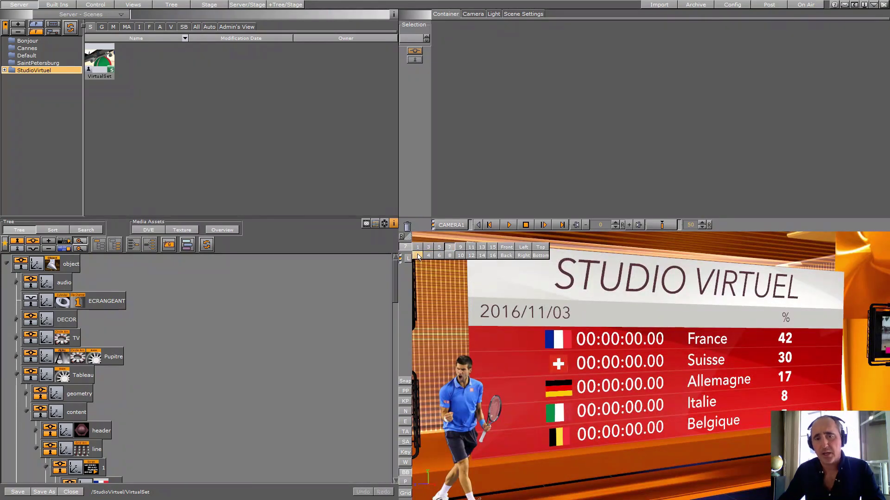
{"action": "left_click", "coordinate": [417, 256]}
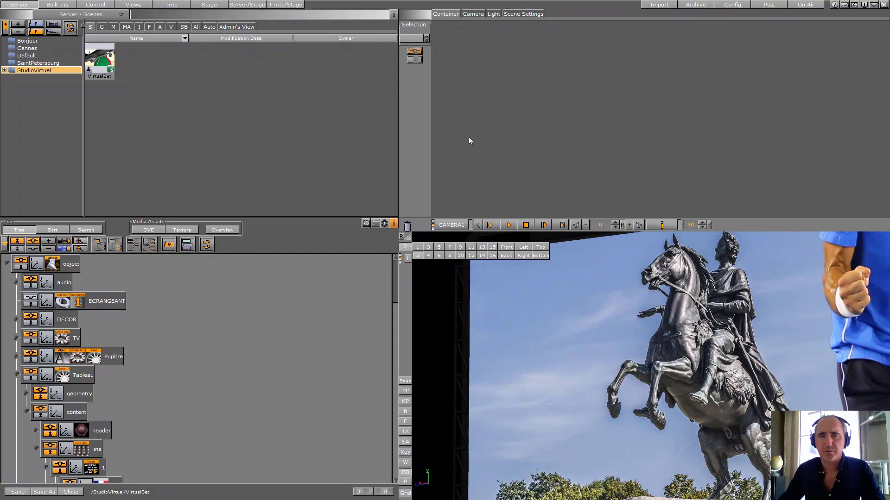
Reset camera 2's lens angle to 45 and set its position to X 31, Y 100, Z 349.
{"action": "left_click", "coordinate": [473, 14]}
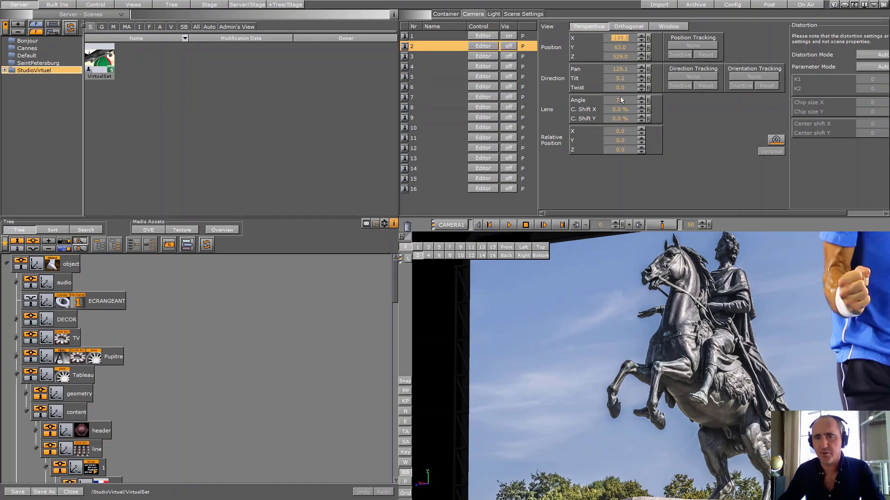
{"action": "left_click_drag", "start_coordinate": [623, 102], "coordinate": [648, 101]}
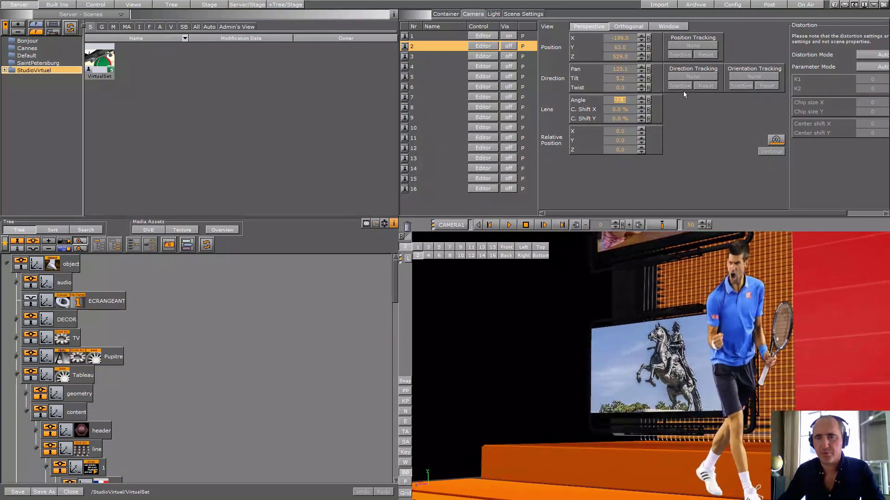
{"action": "left_click", "coordinate": [648, 100]}
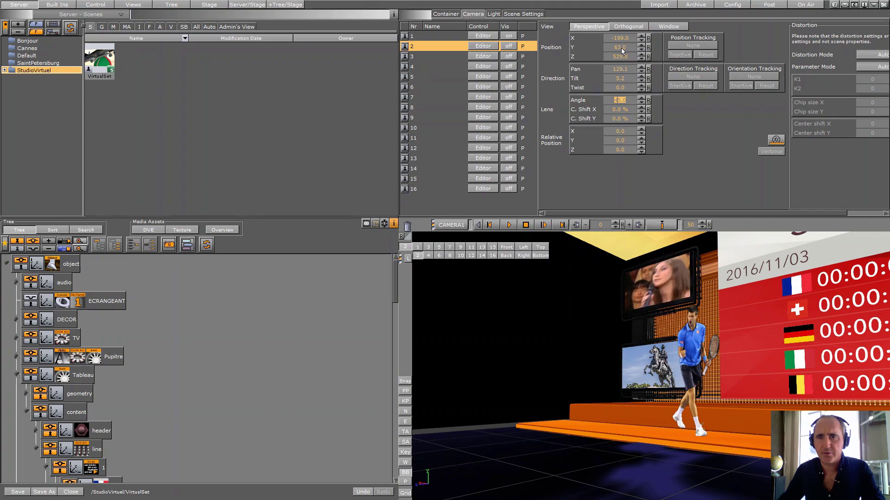
{"action": "left_click_drag", "start_coordinate": [622, 51], "coordinate": [531, 55]}
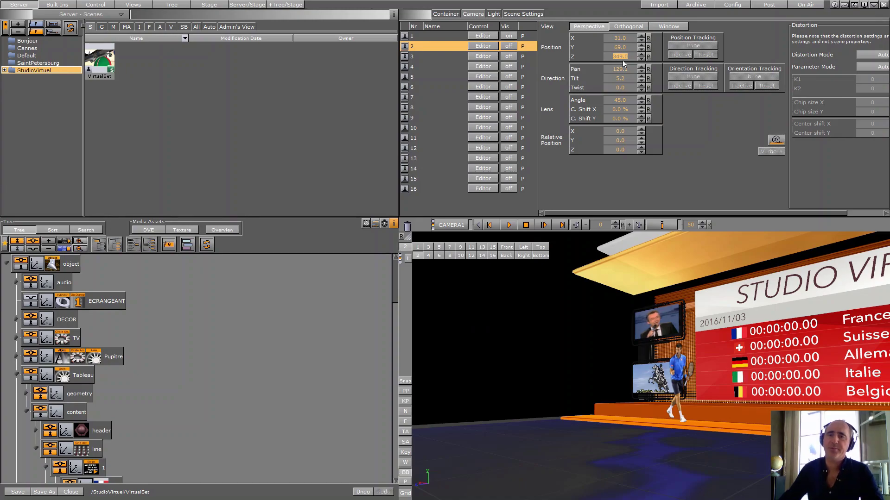
{"action": "left_click_drag", "start_coordinate": [625, 47], "coordinate": [637, 48]}
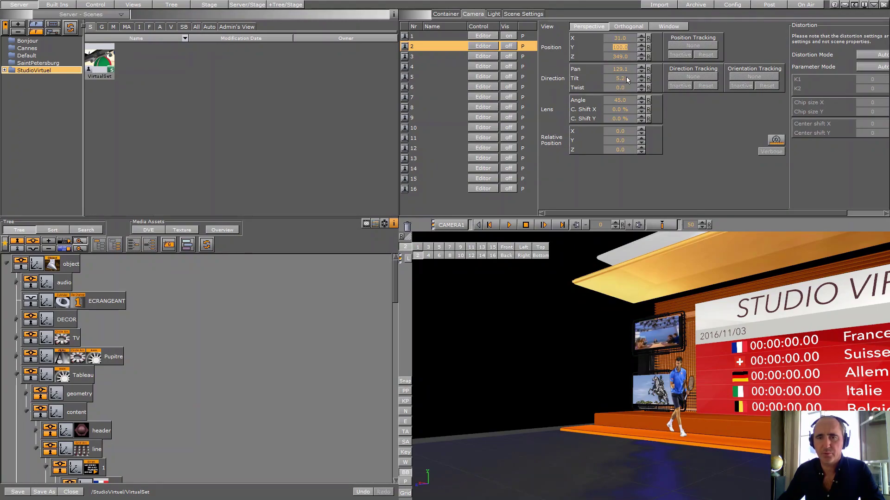
Pan camera 2 toward the orange column, with its tilt at -0.5 and twist at 5.4.
{"action": "left_click_drag", "start_coordinate": [623, 75], "coordinate": [462, 58]}
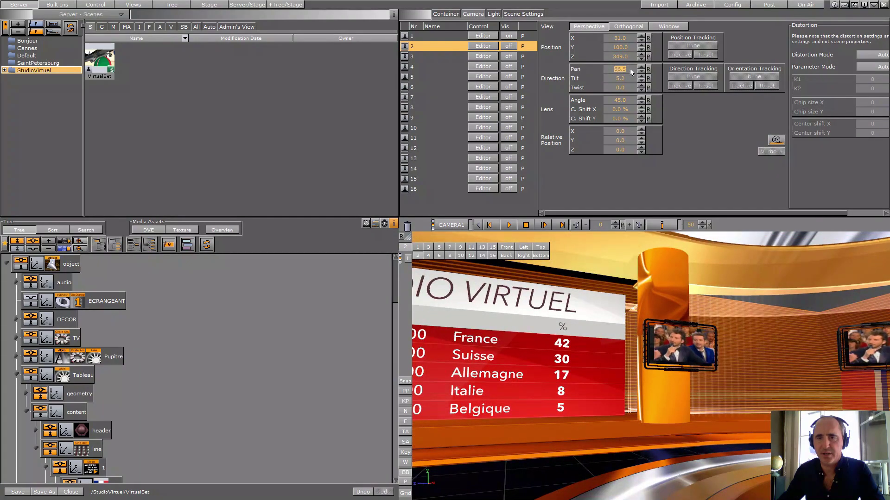
{"action": "left_click_drag", "start_coordinate": [630, 71], "coordinate": [634, 121]}
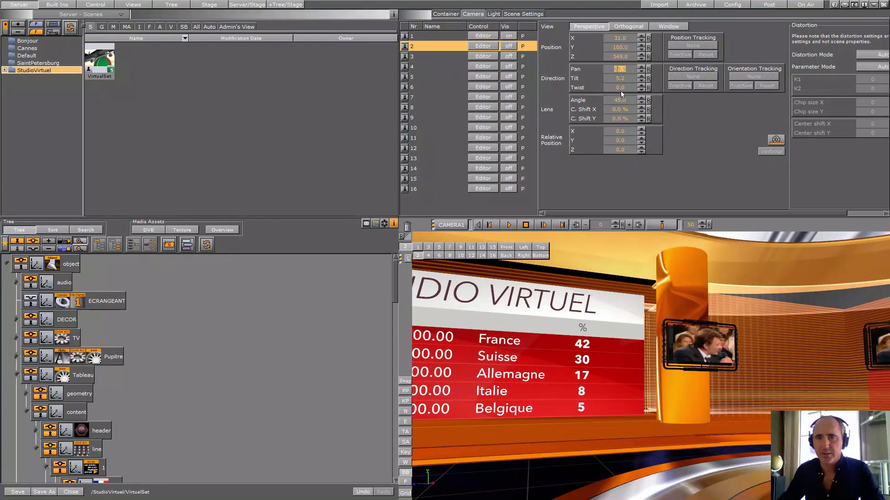
{"action": "left_click_drag", "start_coordinate": [622, 85], "coordinate": [645, 94]}
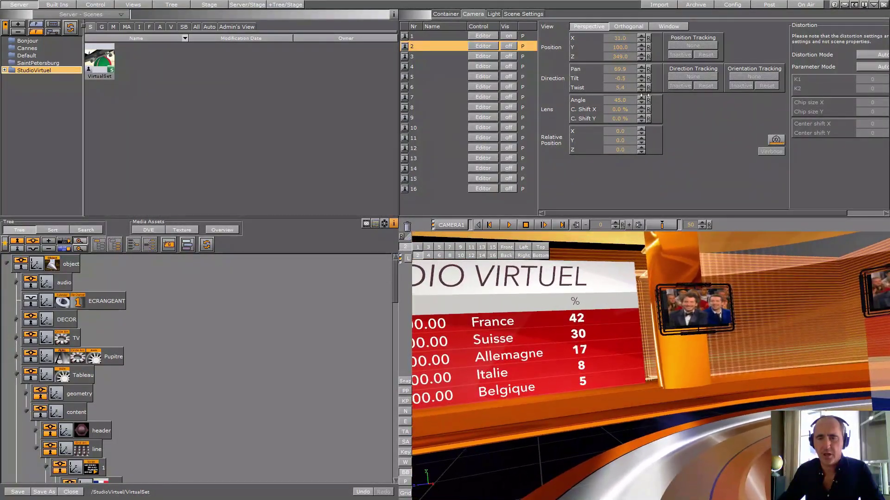
Close the VirtualSet scene without saving its changes.
{"action": "left_click", "coordinate": [49, 492]}
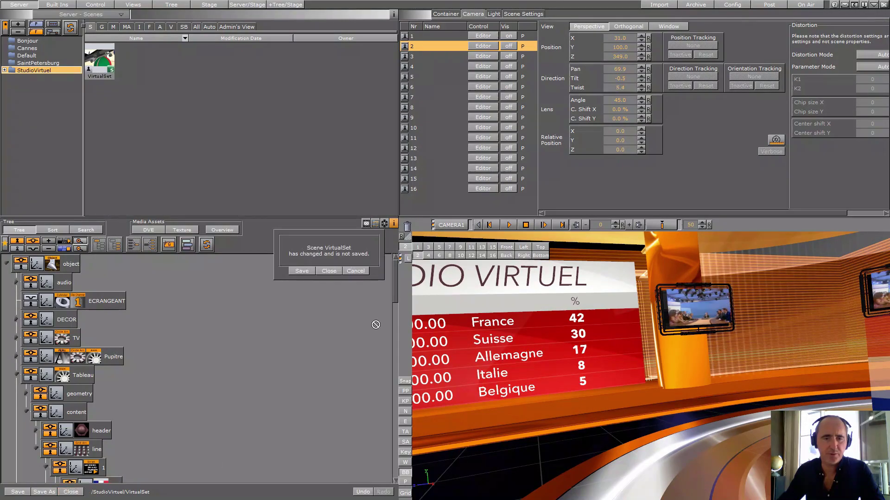
{"action": "left_click", "coordinate": [325, 274]}
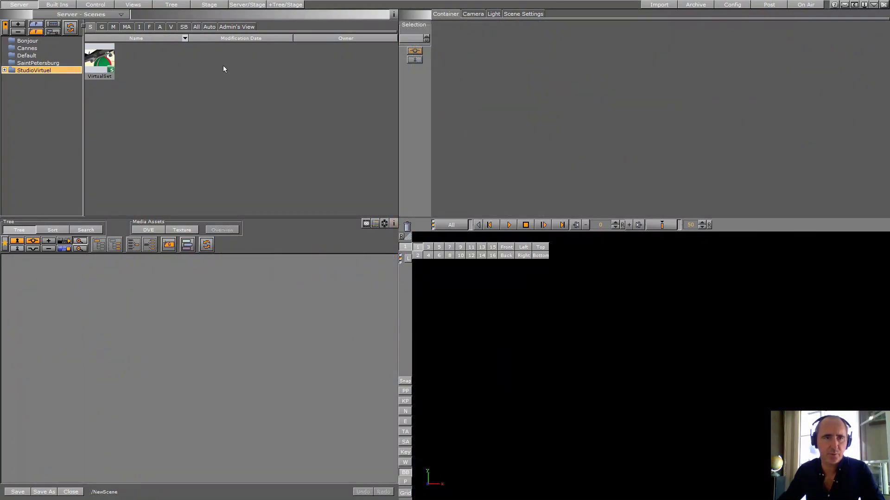
Add a Cube geometry to the empty scene and give it a material.
{"action": "left_click", "coordinate": [57, 4]}
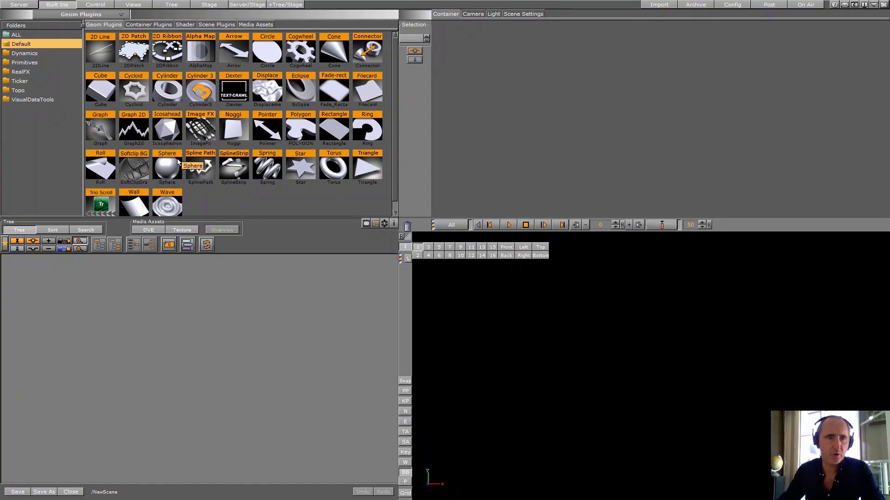
{"action": "left_click_drag", "start_coordinate": [93, 90], "coordinate": [116, 326]}
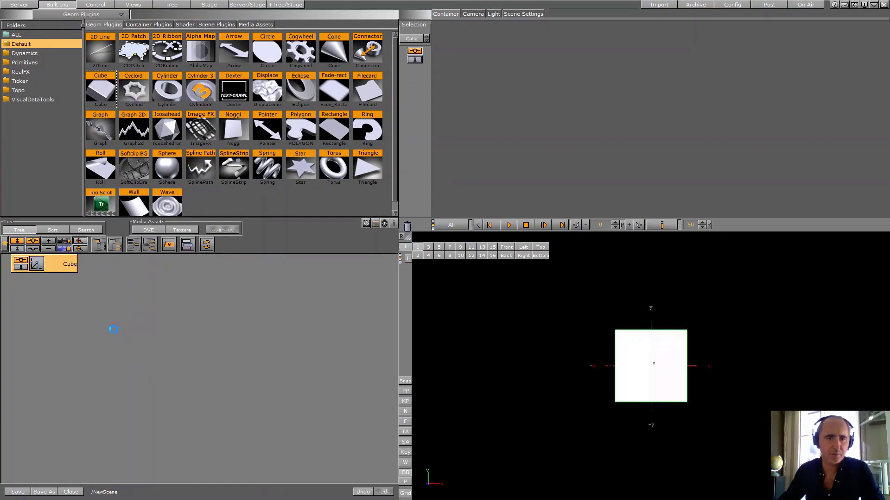
{"action": "right_click", "coordinate": [69, 267]}
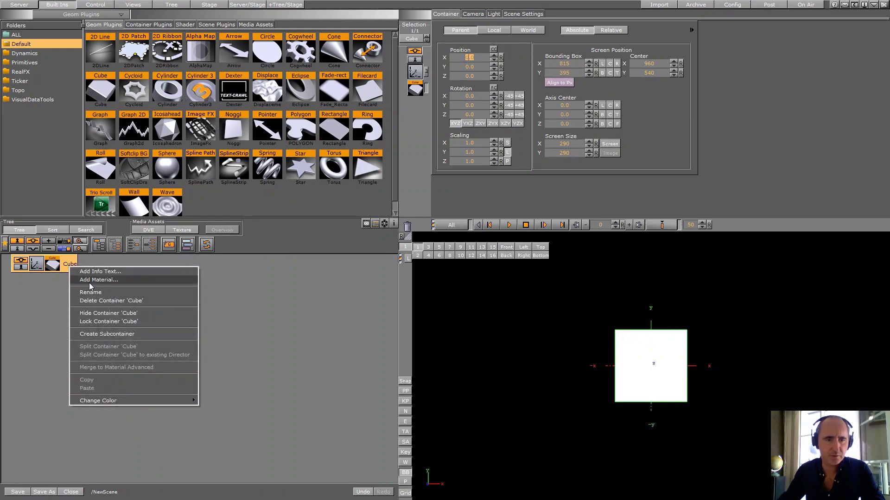
{"action": "left_click", "coordinate": [106, 282]}
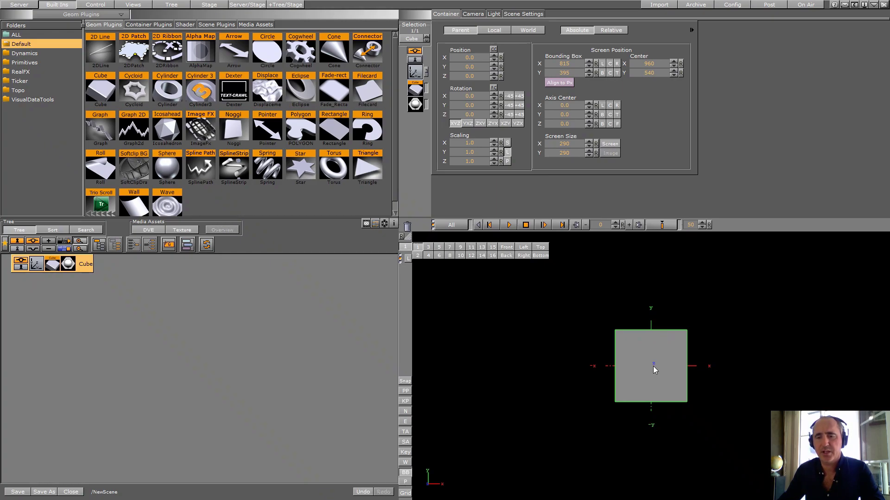
{"action": "left_click", "coordinate": [405, 247]}
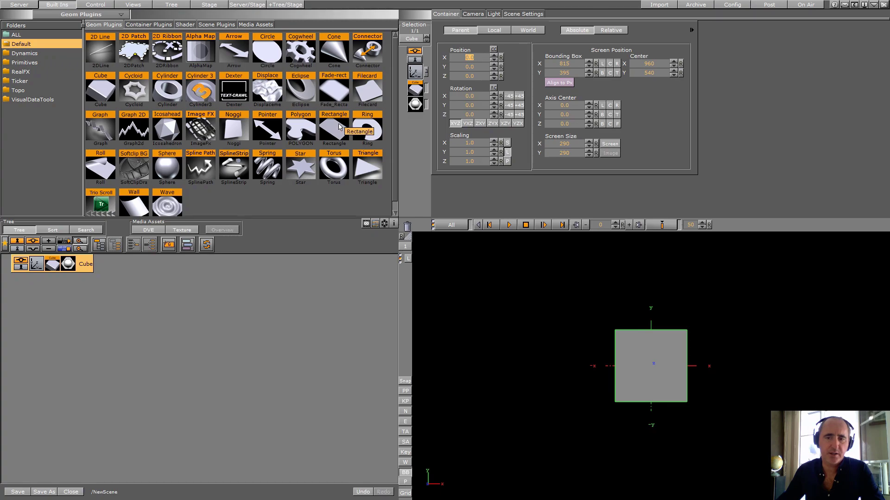
Add a Rectangle geometry below the Cube in the scene tree and rename it Sol.
{"action": "left_click_drag", "start_coordinate": [338, 127], "coordinate": [30, 274]}
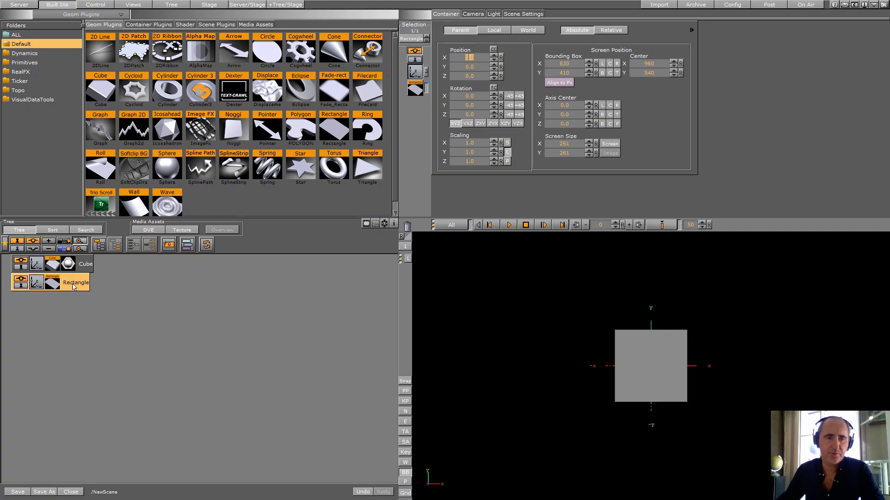
{"action": "double_click", "coordinate": [73, 285]}
{"action": "type", "text": "Sq"}
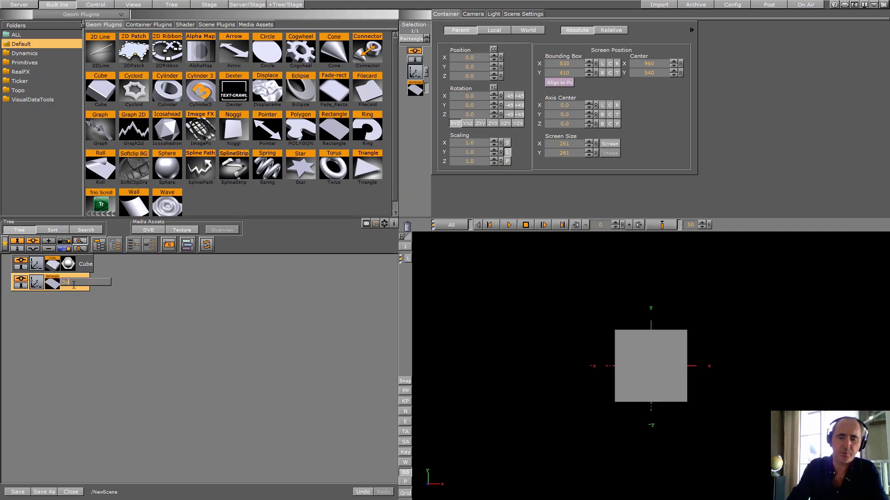
{"action": "type", "text": "ol"}
{"action": "key", "text": "Return"}
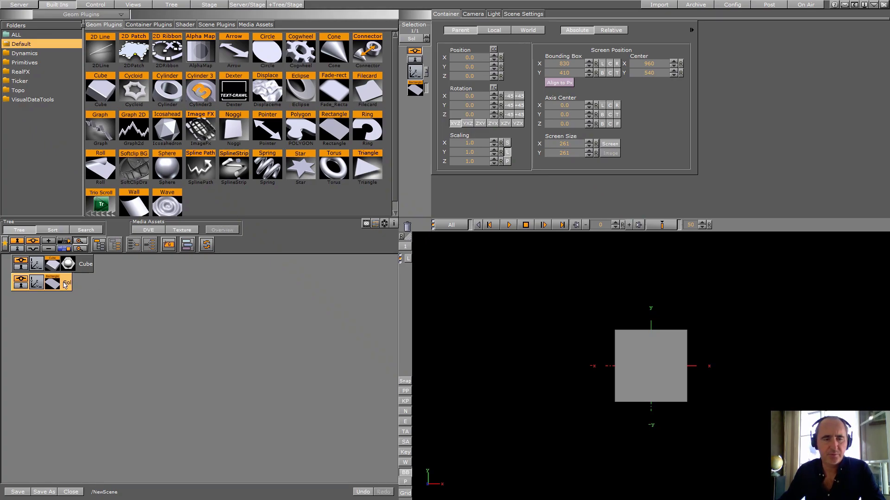
Hide the Cube container and copy its material onto the Sol container.
{"action": "left_click", "coordinate": [19, 265]}
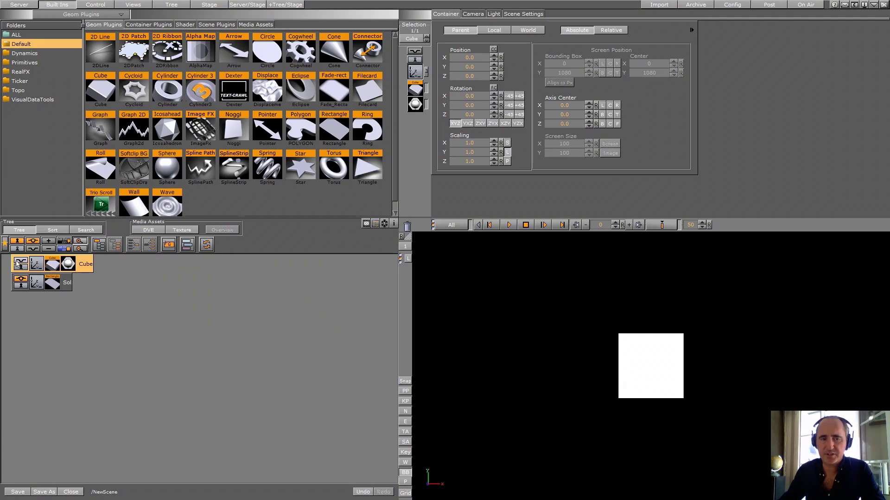
{"action": "left_click", "coordinate": [67, 287]}
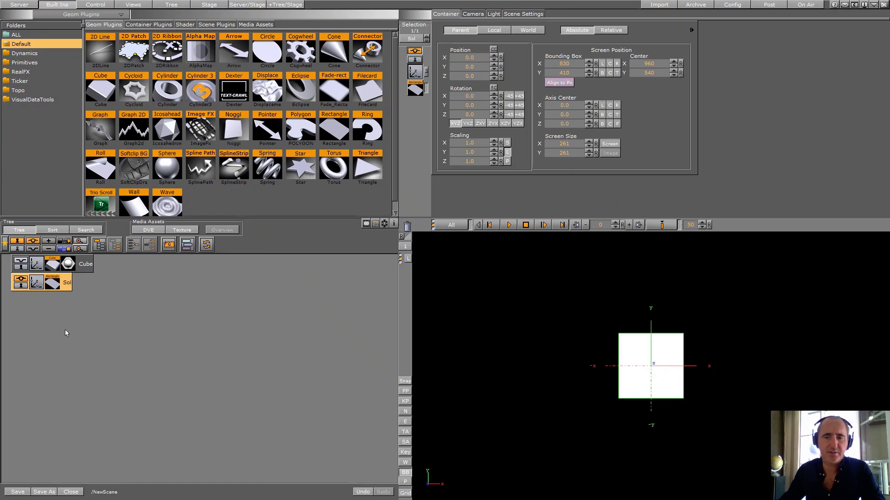
{"action": "left_click_drag", "start_coordinate": [69, 264], "coordinate": [67, 283]}
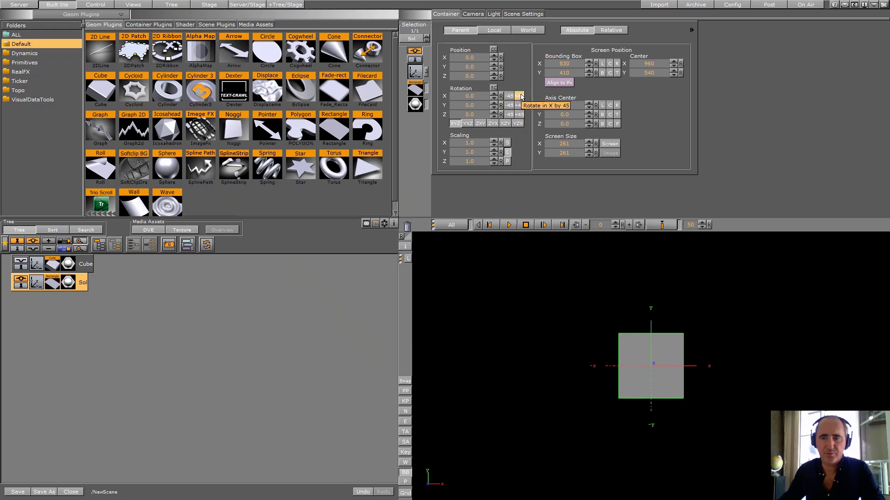
Rotate the Sol rectangle to -90 degrees around the X axis.
{"action": "left_click", "coordinate": [519, 96]}
{"action": "left_click", "coordinate": [519, 96]}
{"action": "left_click", "coordinate": [509, 96]}
{"action": "left_click", "coordinate": [509, 95]}
{"action": "left_click", "coordinate": [509, 96]}
{"action": "left_click", "coordinate": [509, 96]}
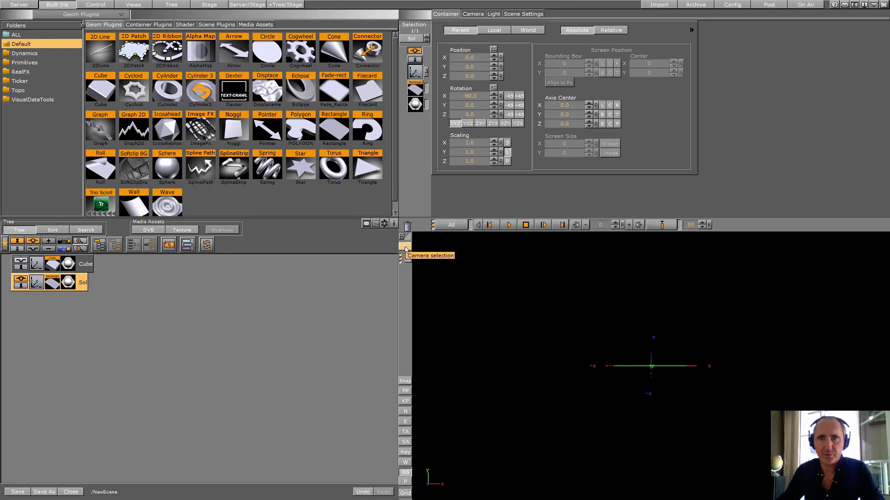
Open camera 1's settings and set its Y position to 140.
{"action": "left_click", "coordinate": [405, 250]}
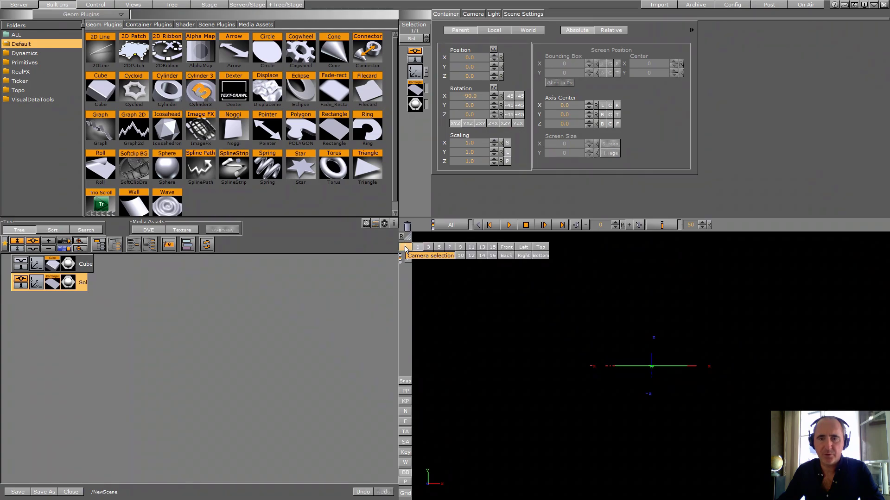
{"action": "left_click", "coordinate": [473, 14]}
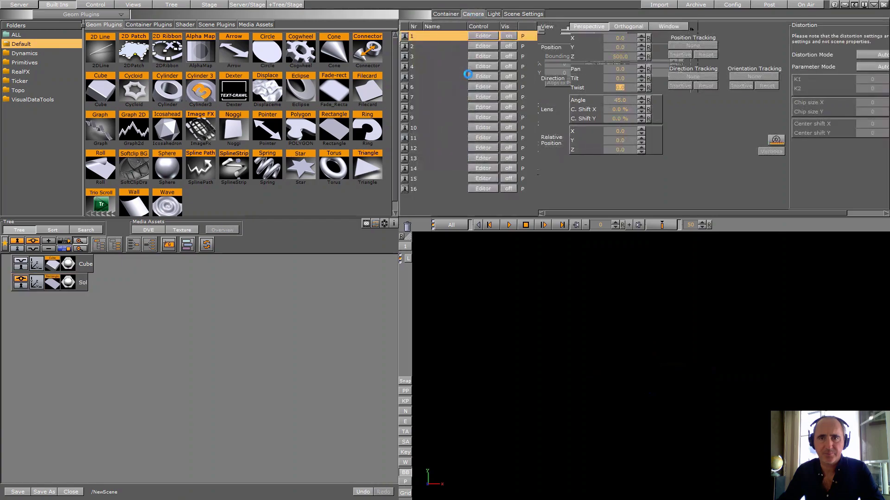
{"action": "left_click_drag", "start_coordinate": [618, 47], "coordinate": [682, 48]}
{"action": "type", "text": "140"}
{"action": "key", "text": "Return"}
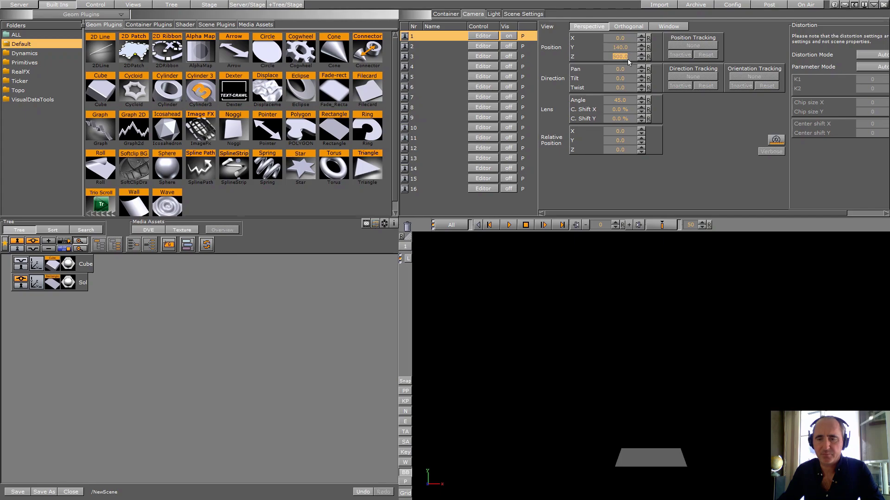
Tilt camera 1 to -9.5 and move its X position to 129.
{"action": "left_click_drag", "start_coordinate": [630, 78], "coordinate": [586, 84]}
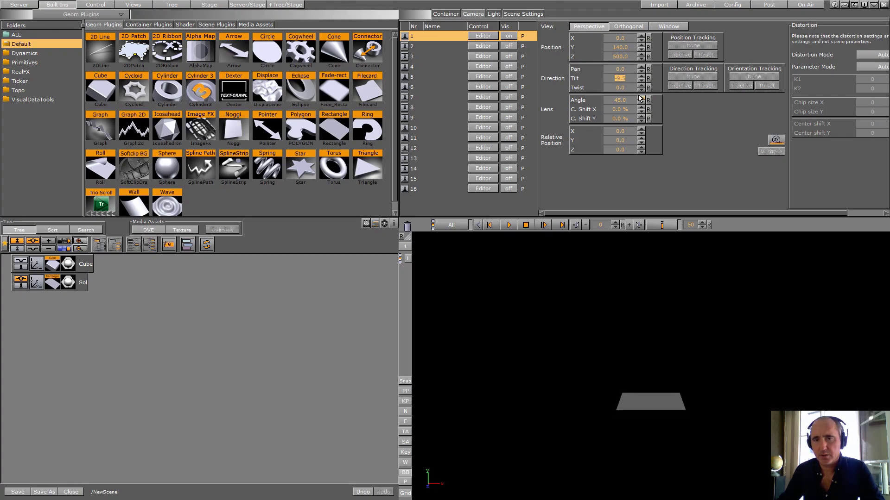
{"action": "mouse_move", "coordinate": [640, 99]}
{"action": "left_mouse_down"}
{"action": "mouse_move", "coordinate": [519, 102]}
{"action": "mouse_move", "coordinate": [635, 105]}
{"action": "left_mouse_up"}
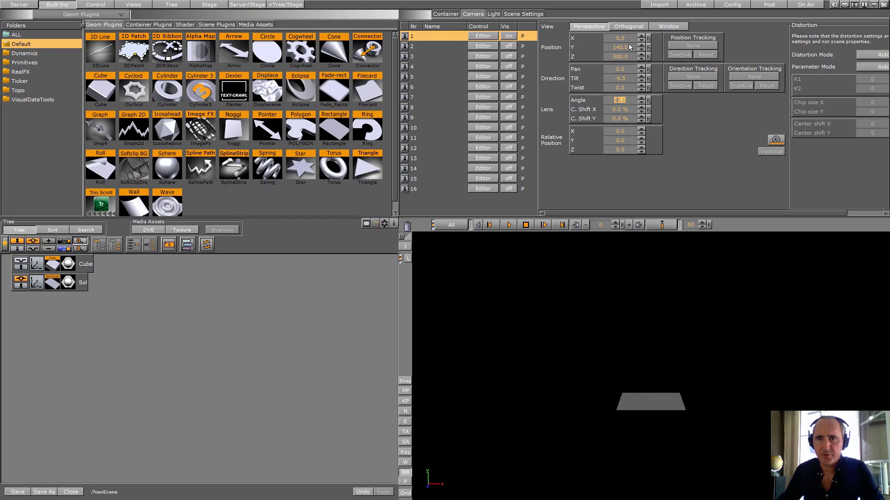
{"action": "left_click_drag", "start_coordinate": [627, 39], "coordinate": [688, 46]}
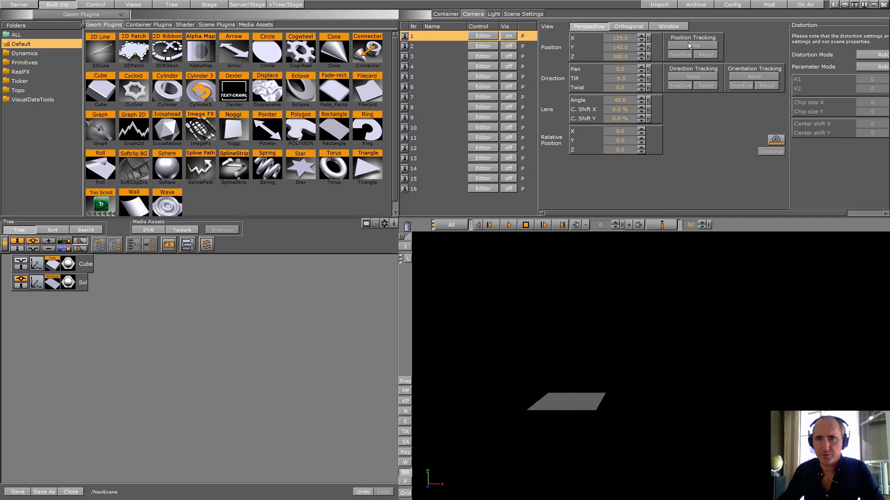
Reset camera 1's X position to 0.
{"action": "left_click", "coordinate": [648, 38]}
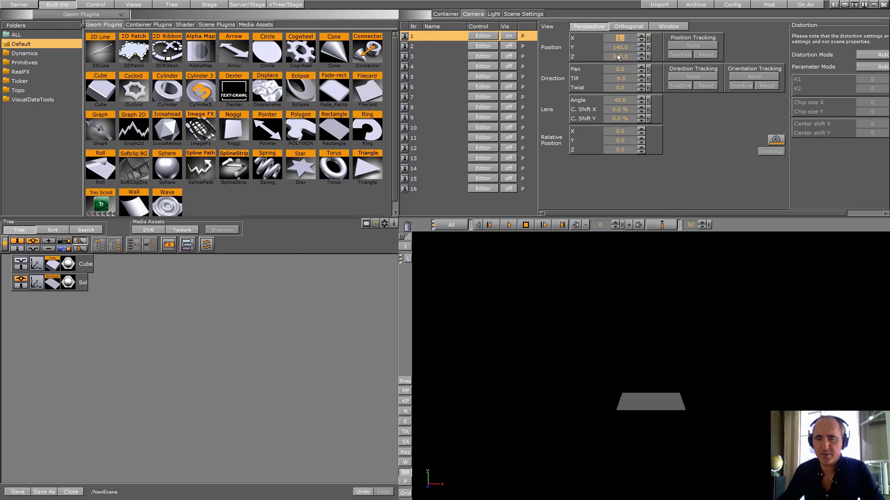
Enlarge the Sol rectangle to a width of 1000 and a height of 1000.
{"action": "left_click", "coordinate": [81, 283]}
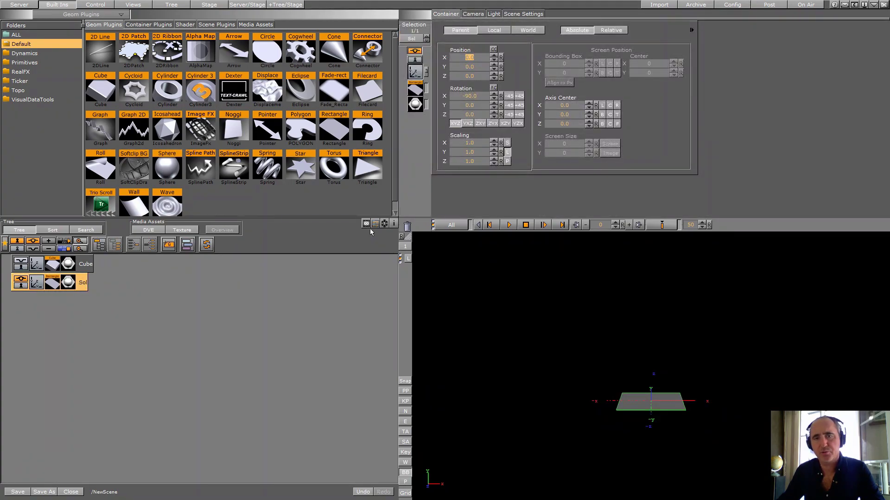
{"action": "left_click", "coordinate": [415, 91]}
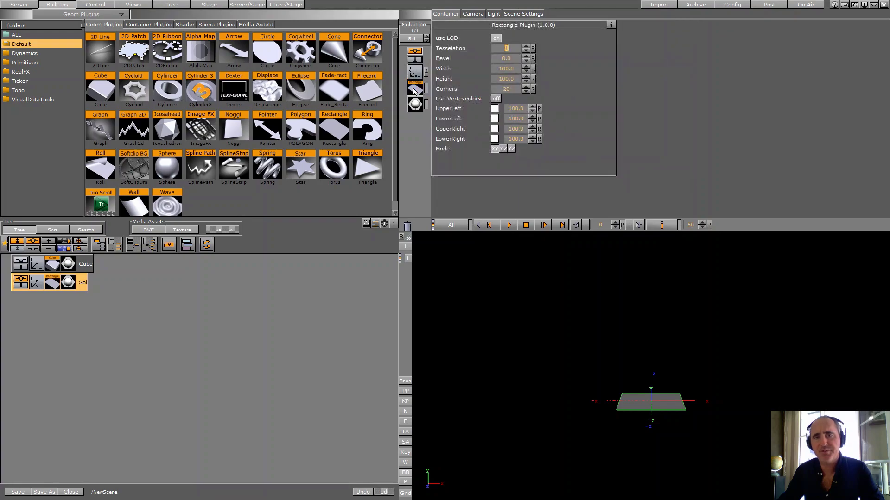
{"action": "left_click", "coordinate": [507, 71]}
{"action": "type", "text": "1"}
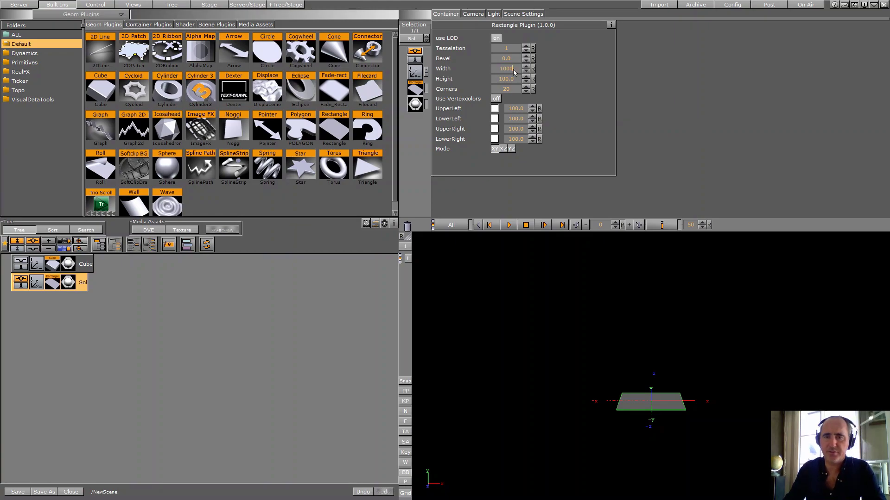
{"action": "type", "text": "000"}
{"action": "key", "text": "Return"}
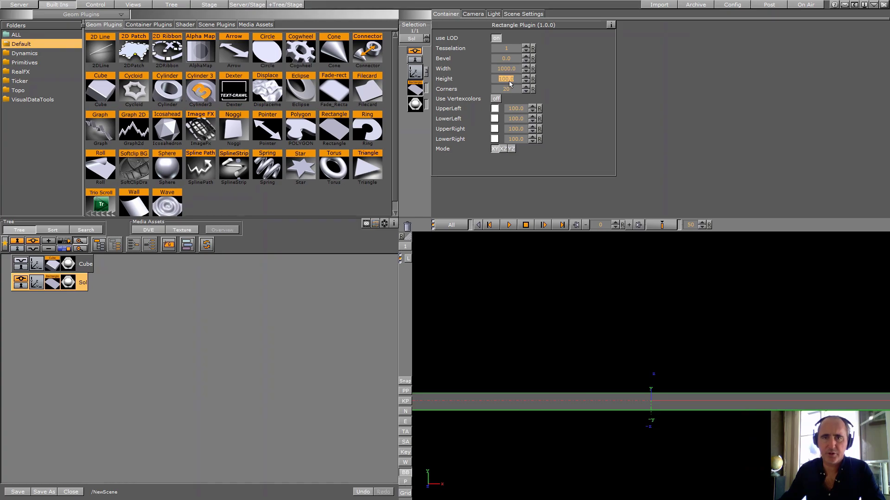
{"action": "type", "text": "10"}
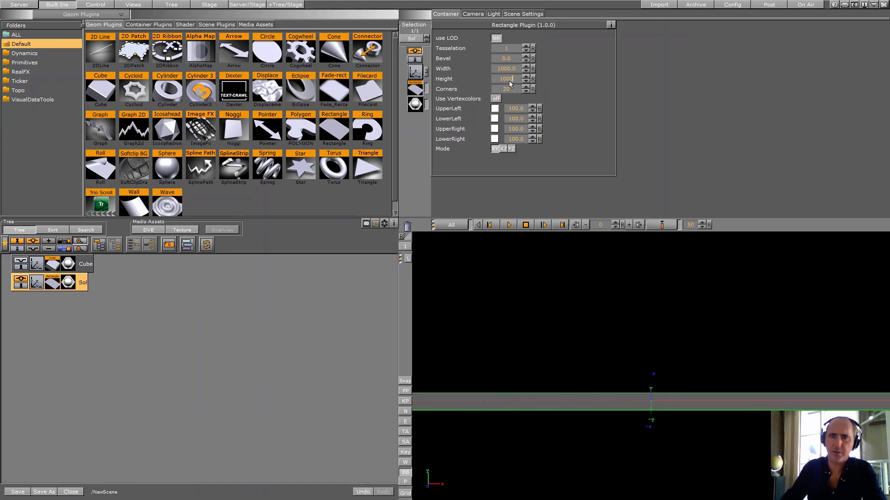
{"action": "key", "text": "Return"}
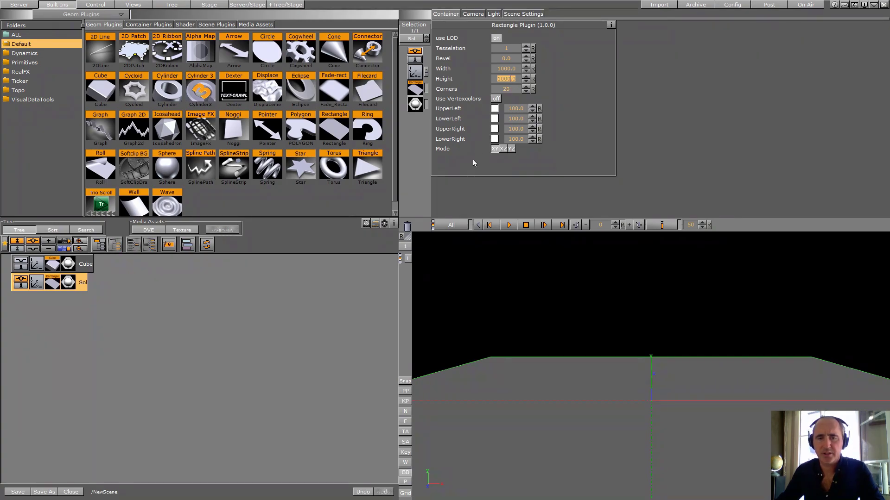
Switch the view to camera 2 and set its X and Z positions to 0.
{"action": "mouse_move", "coordinate": [409, 254]}
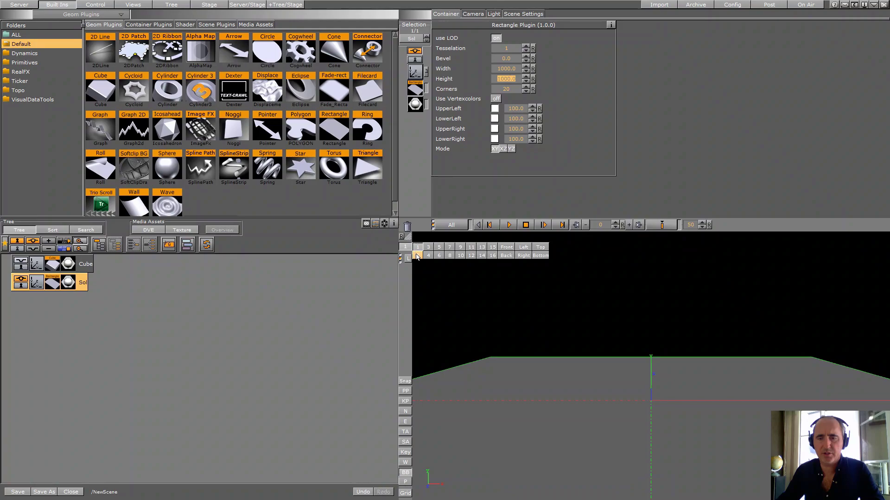
{"action": "left_click", "coordinate": [417, 255]}
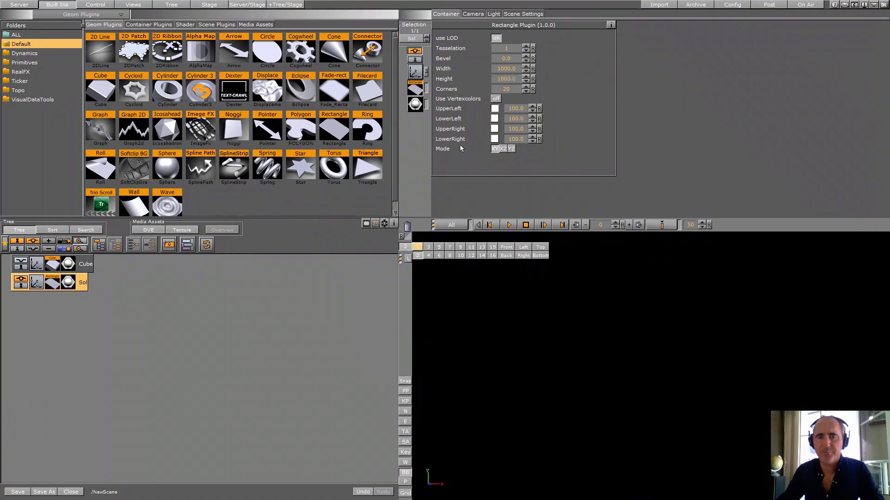
{"action": "left_click", "coordinate": [478, 15]}
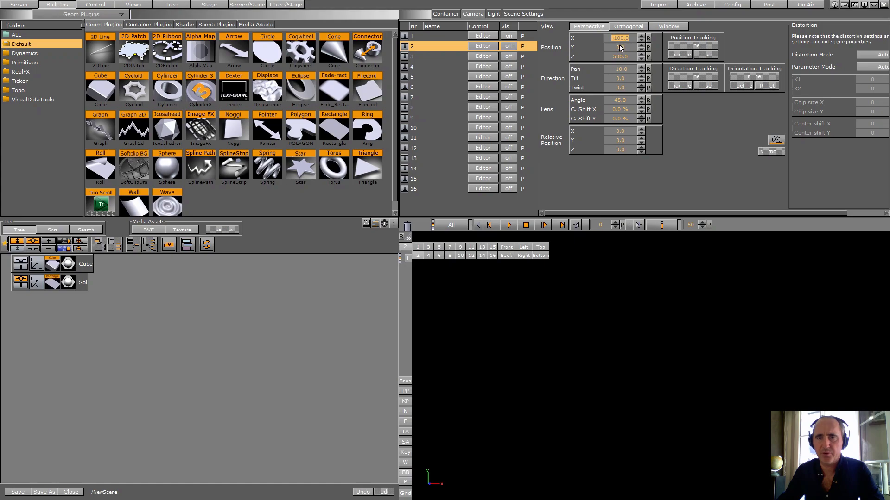
{"action": "left_click", "coordinate": [648, 39]}
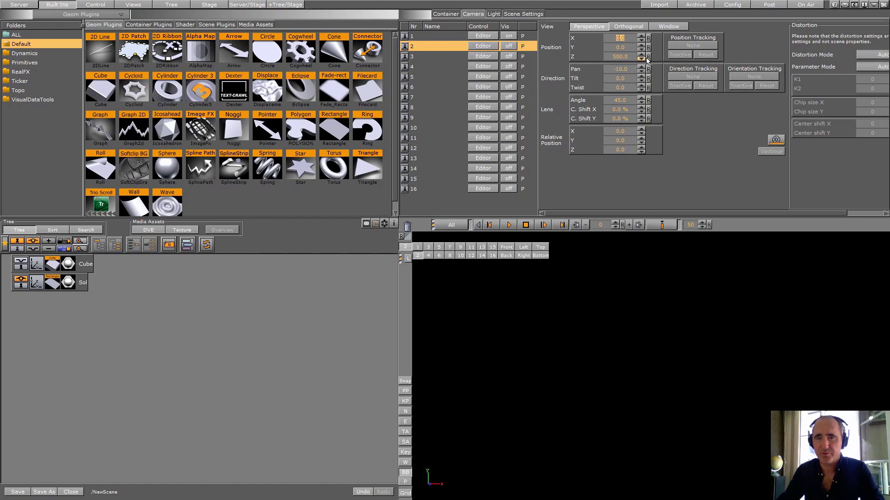
{"action": "left_click", "coordinate": [621, 57]}
{"action": "type", "text": "0"}
{"action": "key", "text": "Return"}
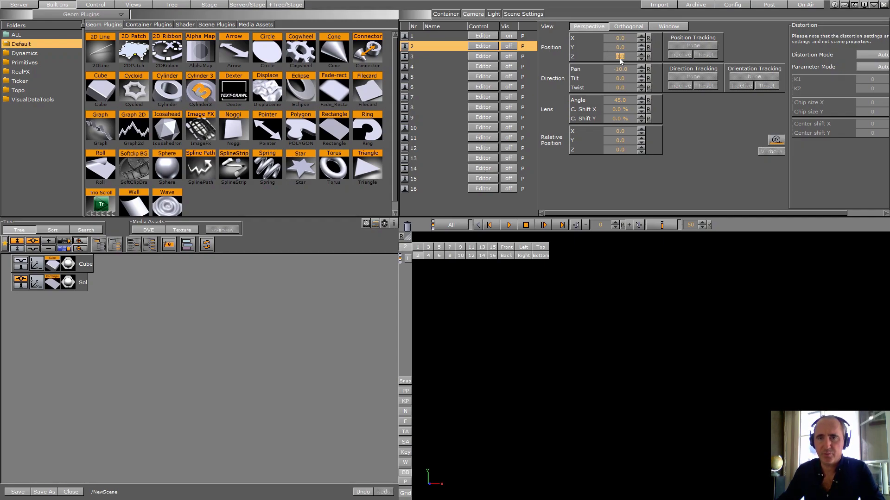
Raise camera 2's Y position to 500.
{"action": "left_click_drag", "start_coordinate": [610, 47], "coordinate": [727, 49]}
{"action": "left_click_drag", "start_coordinate": [626, 50], "coordinate": [651, 49]}
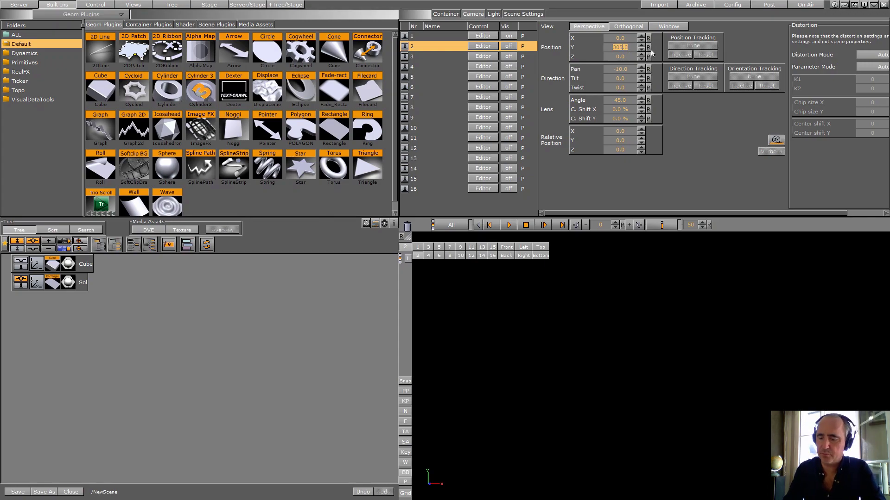
{"action": "type", "text": "50"}
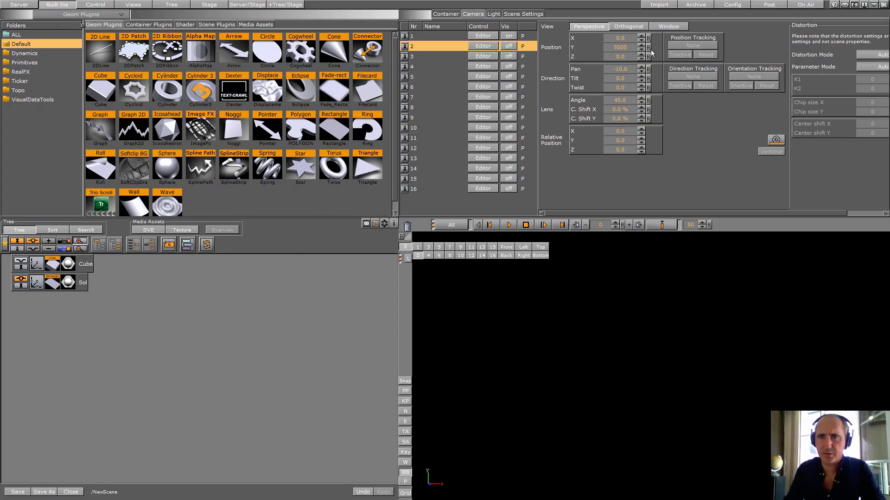
{"action": "type", "text": "00"}
{"action": "key", "text": "BackSpace"}
{"action": "key", "text": "Return"}
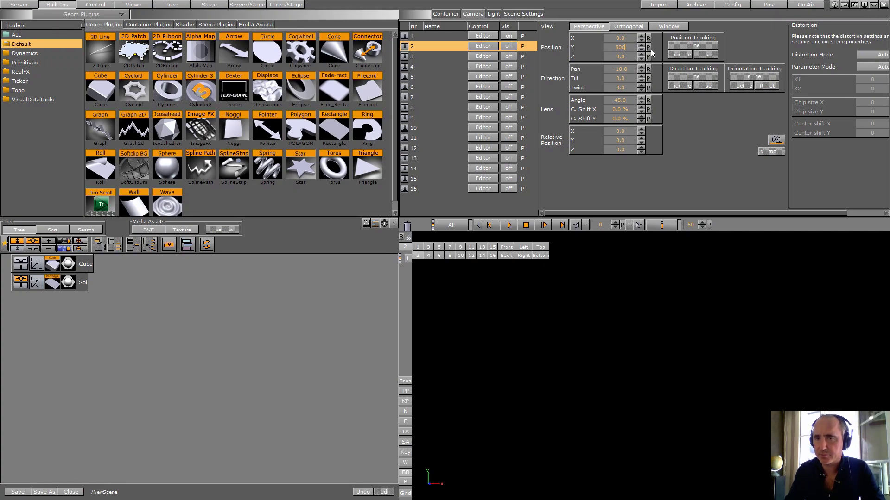
{"action": "key", "text": "Return"}
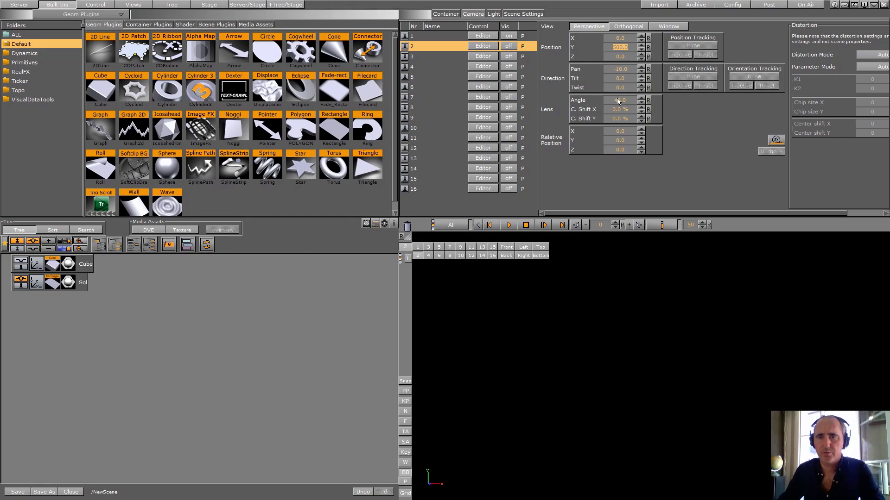
Set camera 2's pan to 0 and its tilt to -90 so that it looks straight down.
{"action": "left_click_drag", "start_coordinate": [624, 69], "coordinate": [251, 91]}
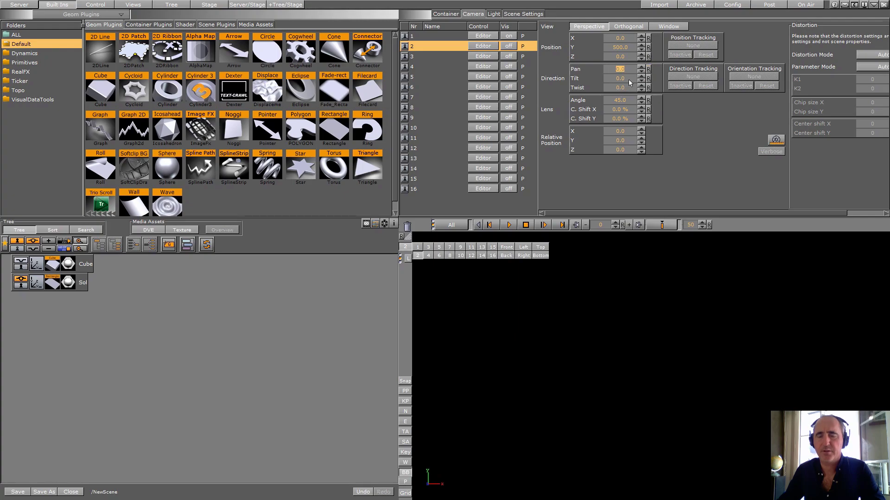
{"action": "left_click_drag", "start_coordinate": [628, 79], "coordinate": [315, 69]}
{"action": "type", "text": "-90"}
{"action": "key", "text": "Return"}
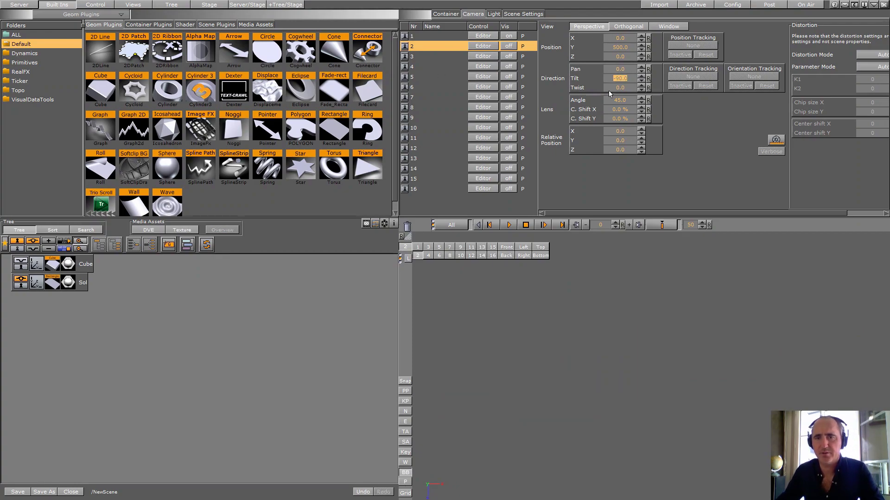
Raise camera 2's Y position to 950 and then further to 1500 to frame the whole floor.
{"action": "left_click", "coordinate": [620, 47]}
{"action": "type", "text": "950"}
{"action": "key", "text": "Return"}
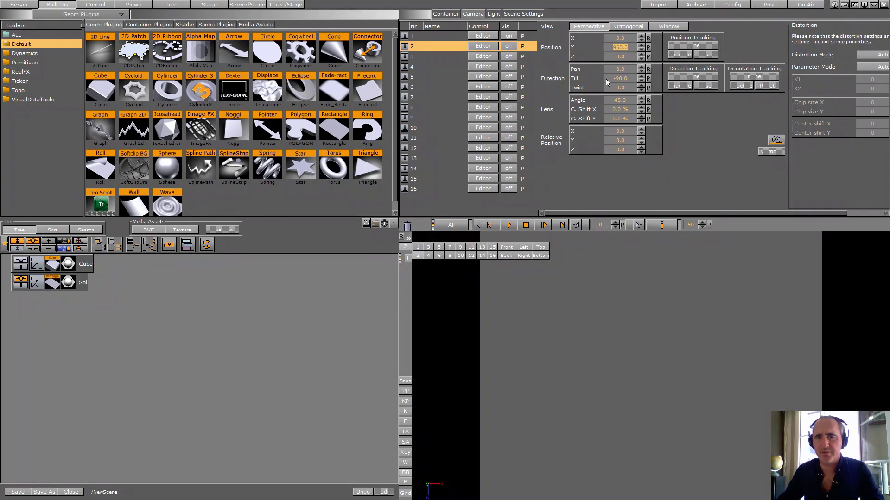
{"action": "left_click_drag", "start_coordinate": [614, 46], "coordinate": [843, 76]}
{"action": "type", "text": "15"}
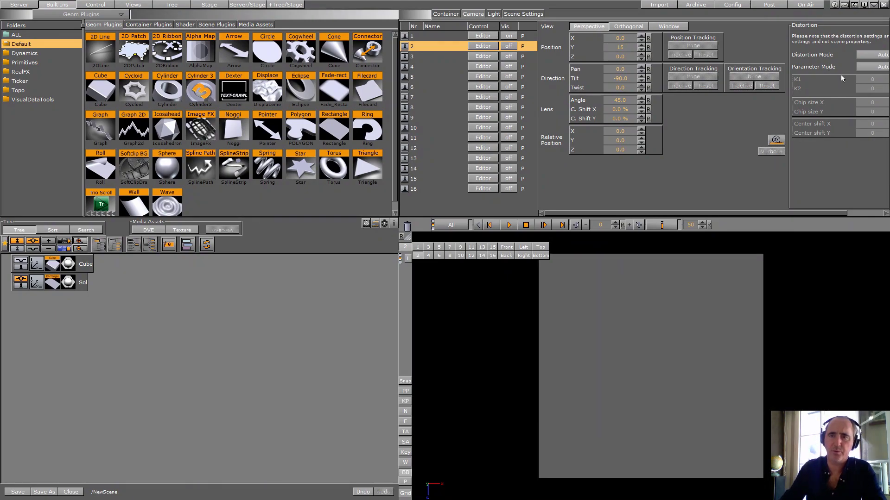
{"action": "type", "text": "00"}
{"action": "key", "text": "Return"}
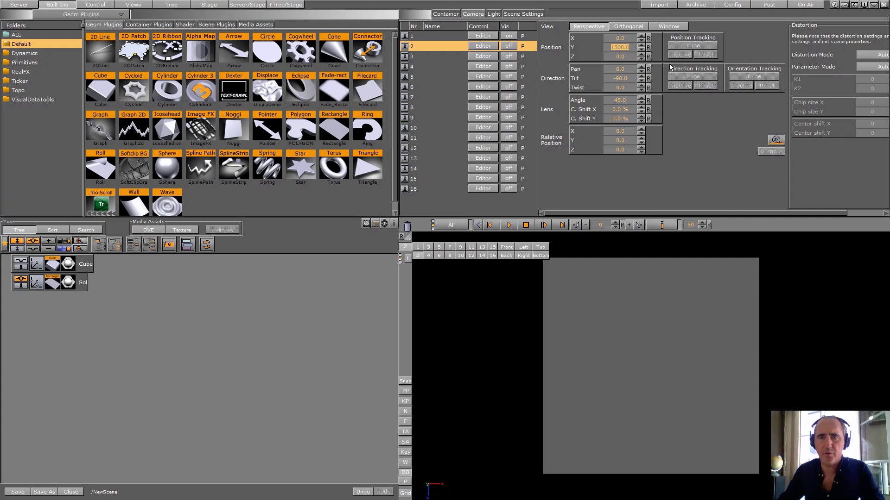
Name camera 2 "Zenith".
{"action": "double_click", "coordinate": [442, 49]}
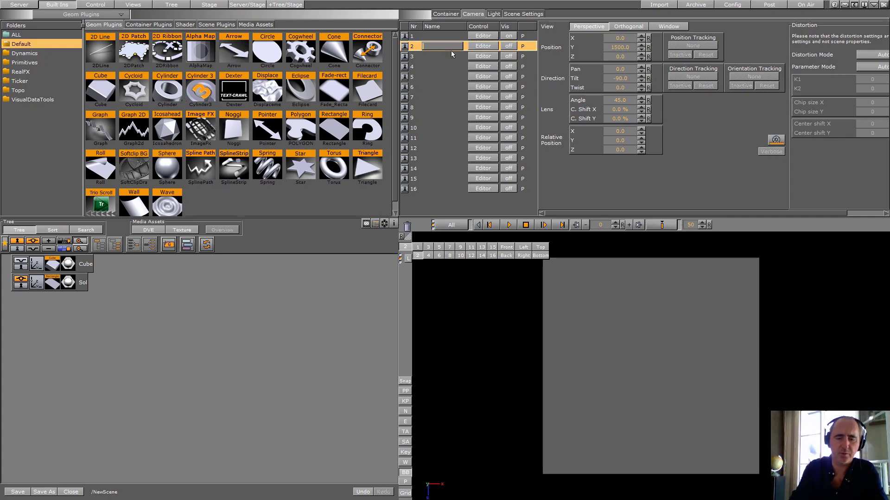
{"action": "type", "text": "Zenith"}
{"action": "key", "text": "Return"}
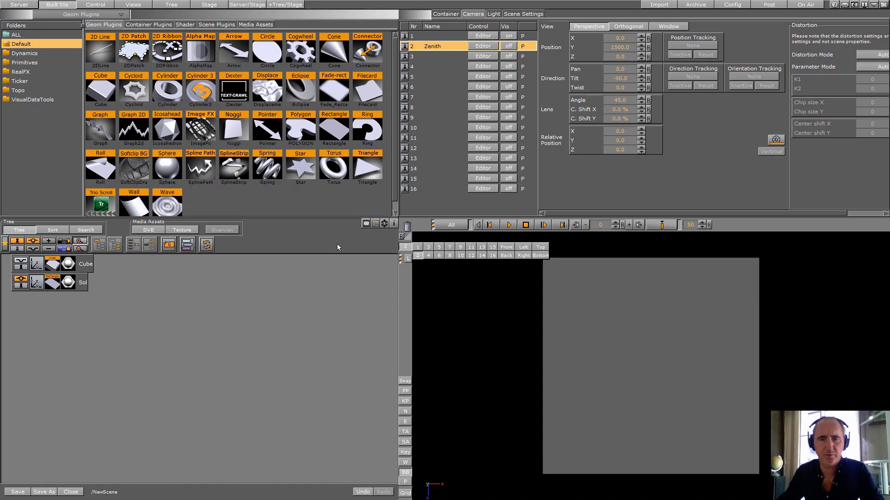
Switch the view to camera 1 and reposition it at about Y 447 and Z 792 with a tilt of -37.7.
{"action": "left_click", "coordinate": [418, 248]}
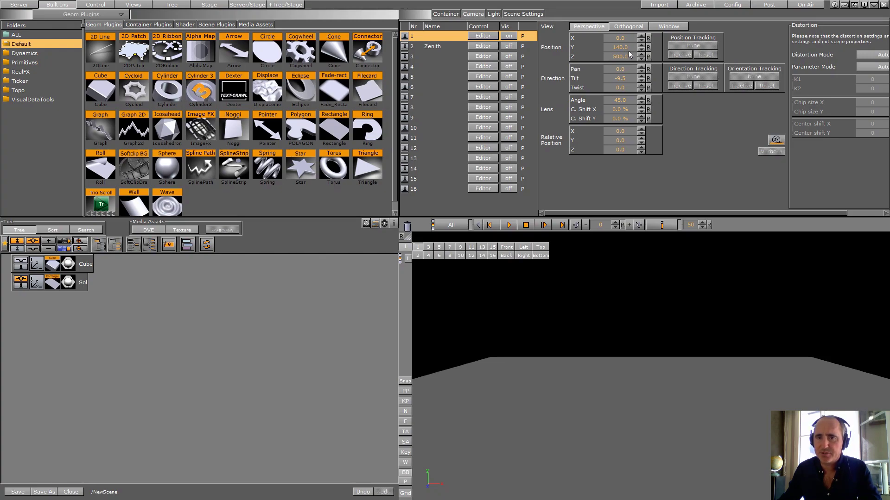
{"action": "left_click_drag", "start_coordinate": [628, 54], "coordinate": [497, 83]}
{"action": "left_click_drag", "start_coordinate": [618, 52], "coordinate": [701, 66]}
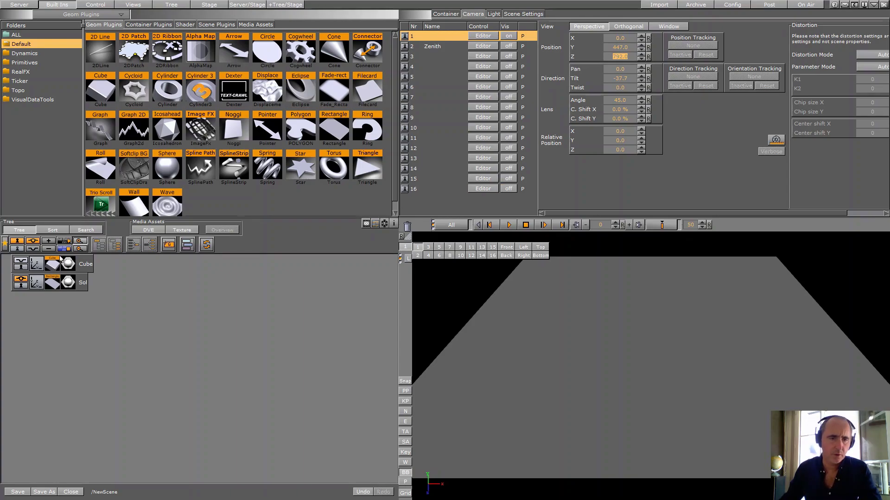
Show the Cube container again and set the cube's Center Y to Bottom so that it rests on the floor.
{"action": "left_click", "coordinate": [20, 263]}
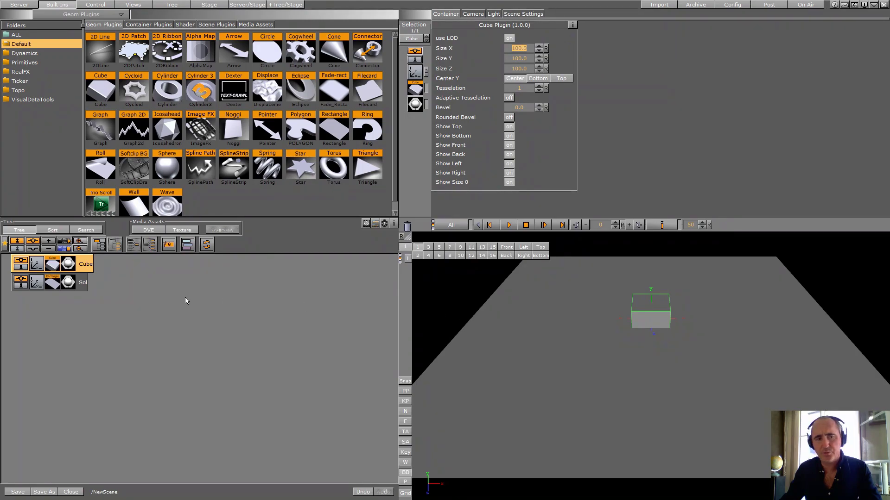
{"action": "left_click", "coordinate": [81, 265]}
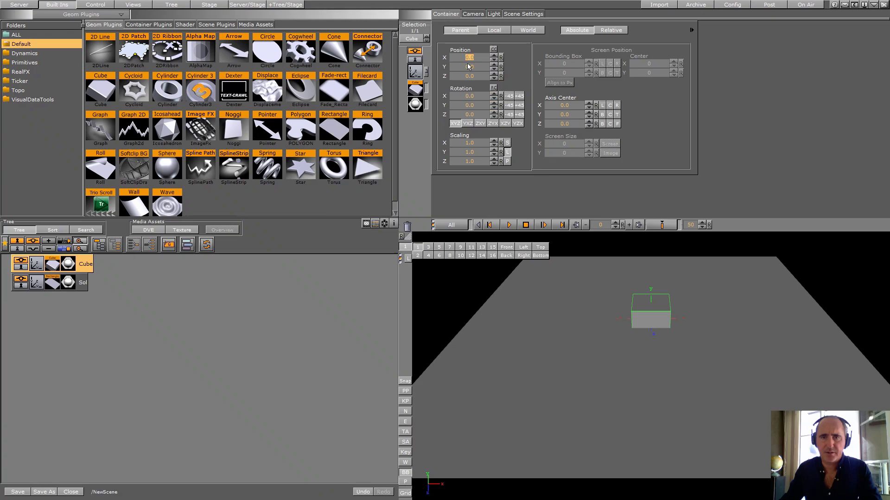
{"action": "left_click", "coordinate": [416, 89]}
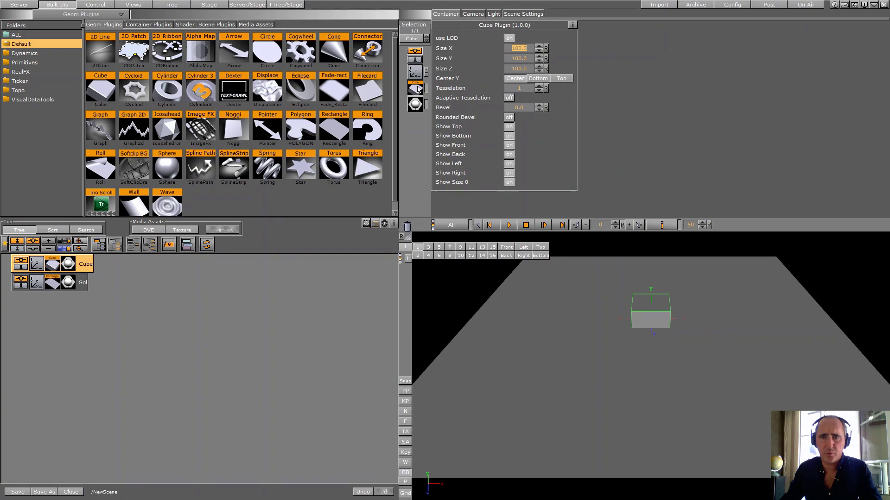
{"action": "left_click", "coordinate": [538, 79]}
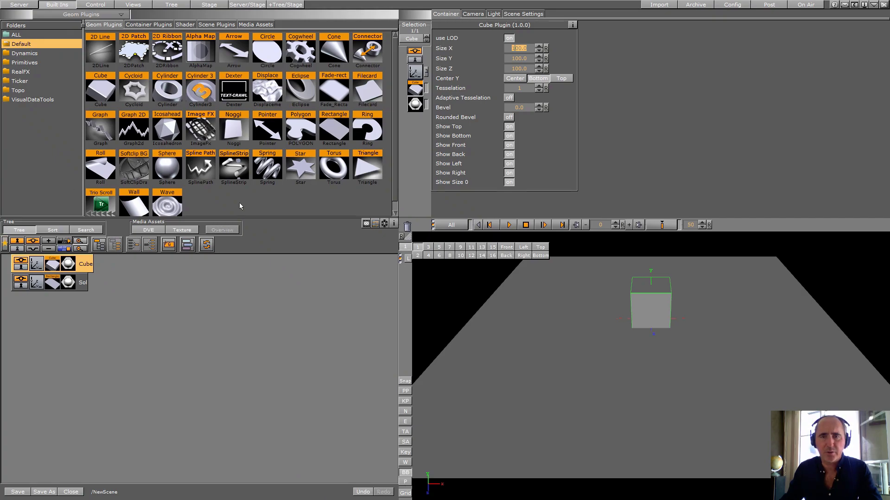
In the scene's light settings, toggle infinite light 1 off and back on, try light 3, and switch on light 4.
{"action": "left_click", "coordinate": [493, 14]}
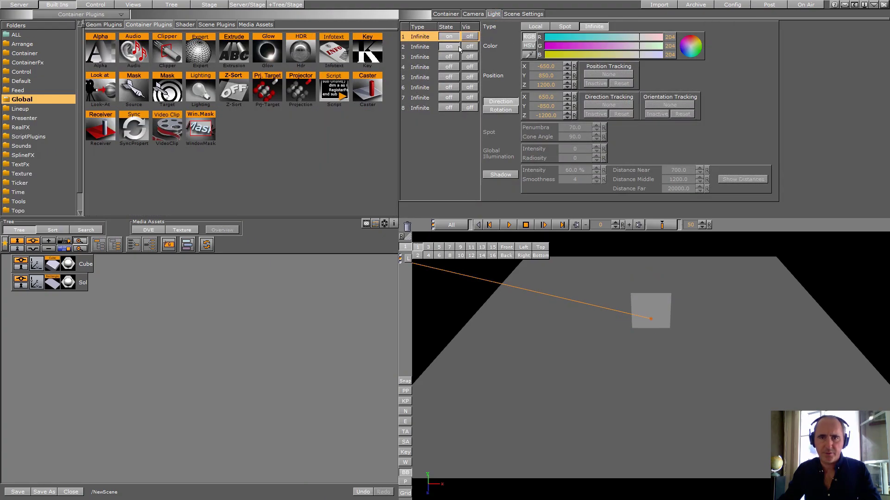
{"action": "left_click", "coordinate": [449, 43]}
{"action": "left_click", "coordinate": [449, 39]}
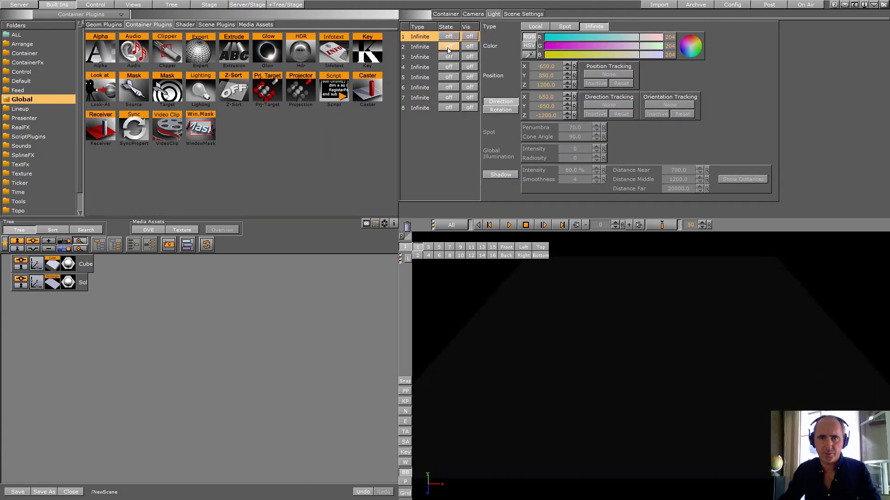
{"action": "left_click", "coordinate": [449, 38]}
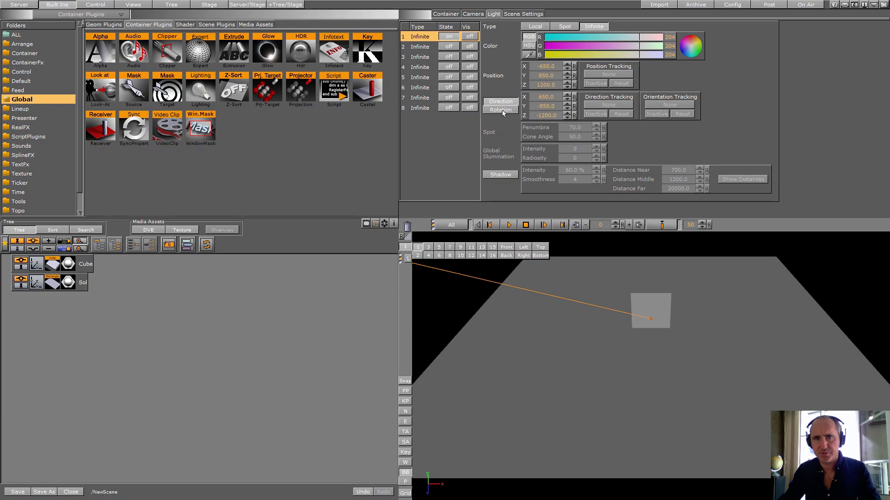
{"action": "left_click", "coordinate": [439, 57]}
{"action": "left_click", "coordinate": [440, 57]}
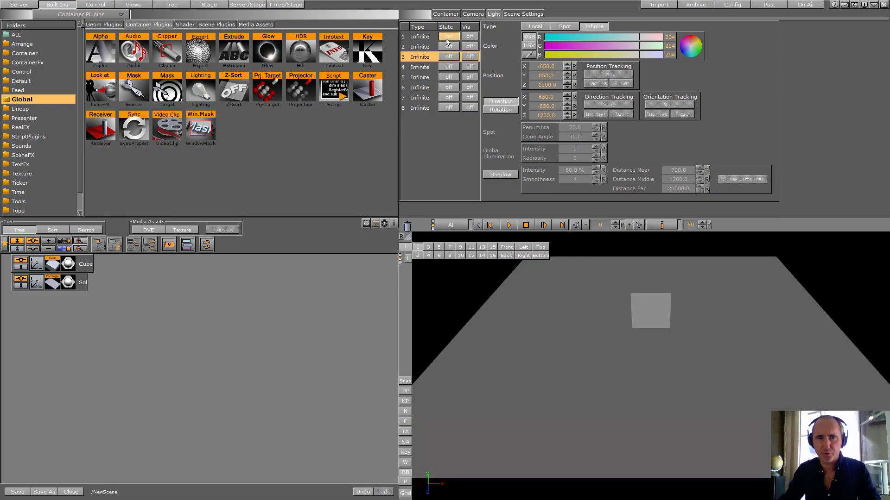
{"action": "left_click", "coordinate": [443, 67]}
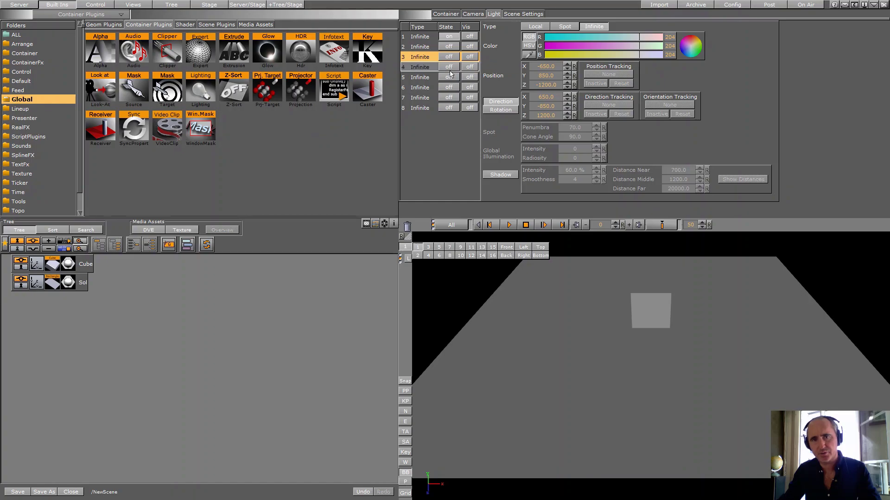
{"action": "left_click", "coordinate": [452, 68]}
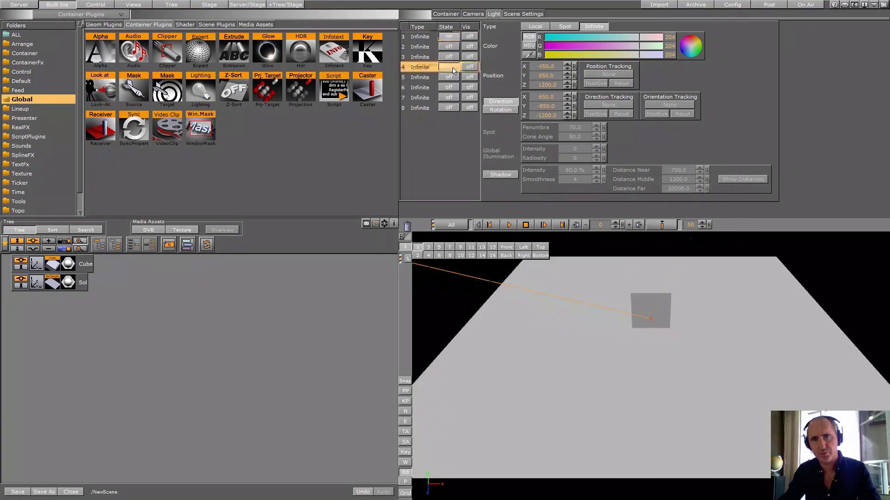
Switch infinite light 4 off again and select light 1.
{"action": "left_click", "coordinate": [453, 69]}
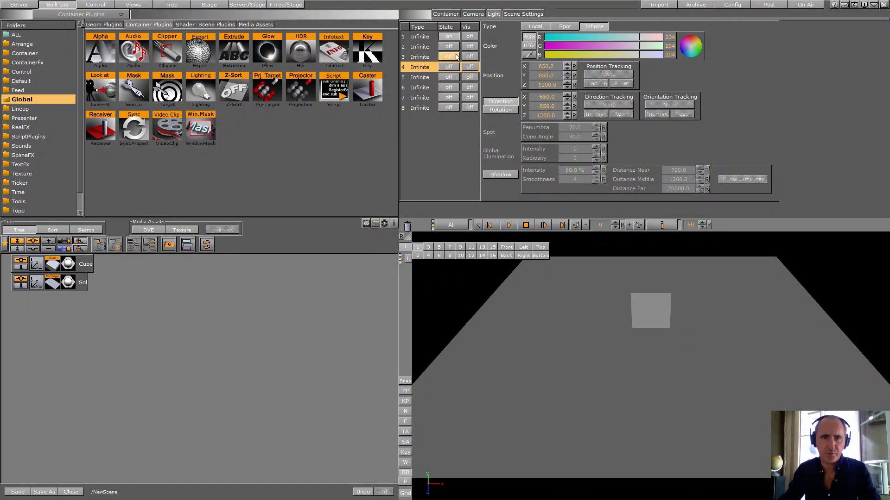
{"action": "left_click", "coordinate": [421, 37]}
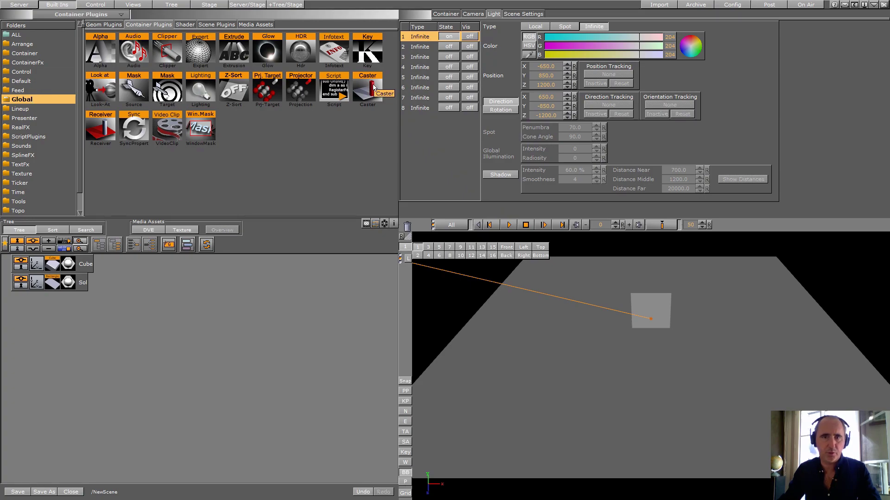
Apply the Caster plugin to Cube and the Receiver plugin to Sol, and check the shadow from cameras 2 and 1.
{"action": "left_click_drag", "start_coordinate": [370, 84], "coordinate": [369, 87]}
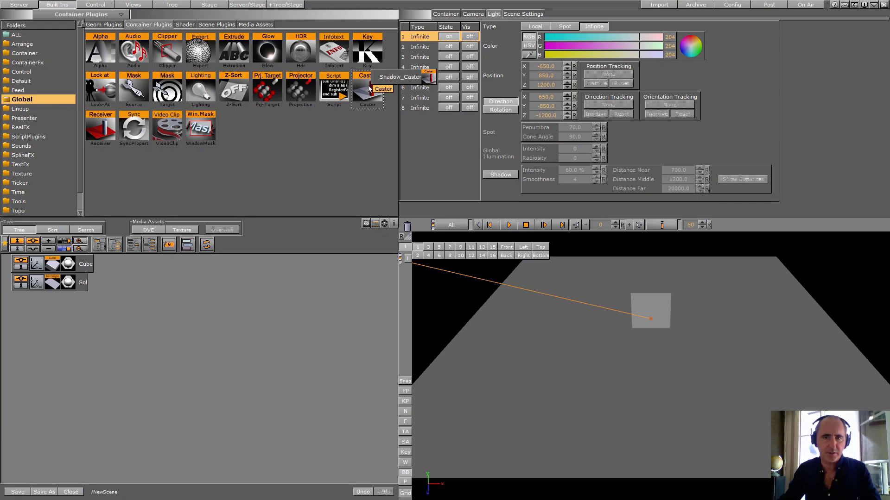
{"action": "left_click_drag", "start_coordinate": [369, 88], "coordinate": [90, 266]}
{"action": "left_click_drag", "start_coordinate": [101, 138], "coordinate": [83, 286]}
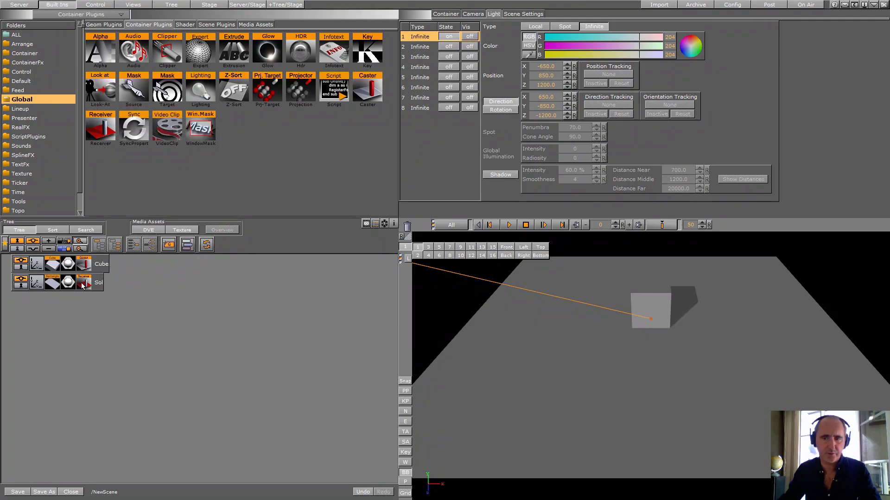
{"action": "left_click", "coordinate": [418, 256]}
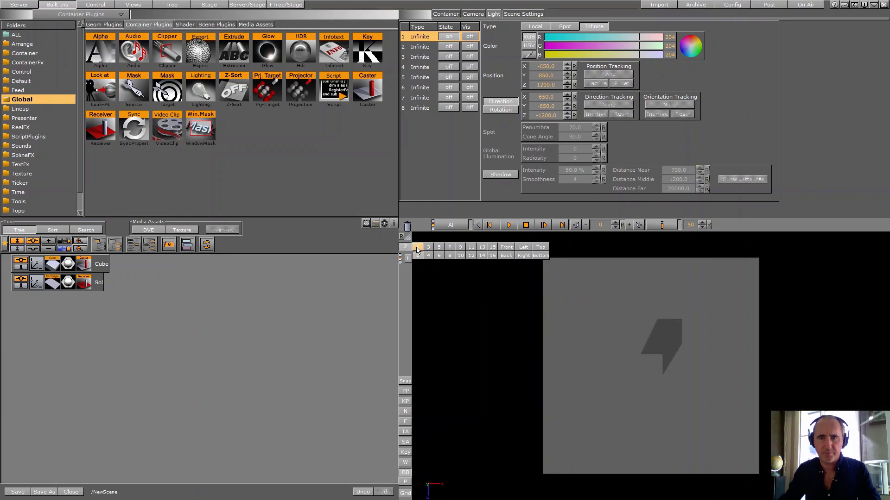
{"action": "left_click", "coordinate": [418, 247]}
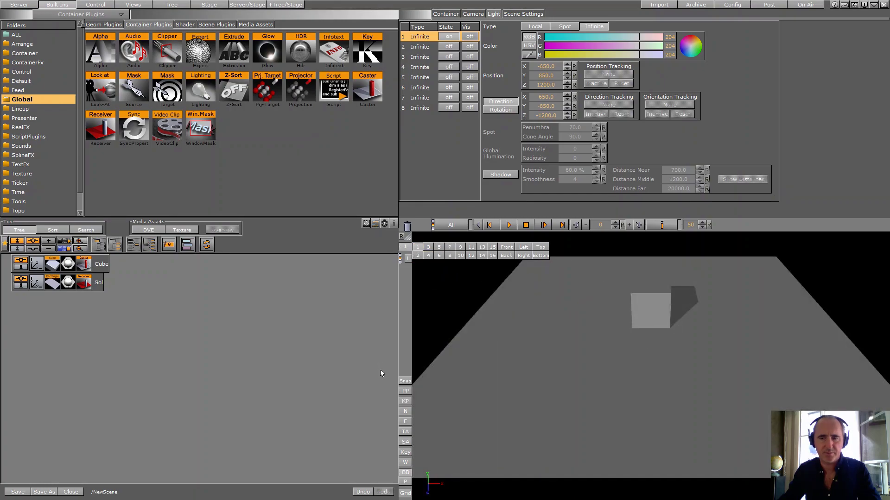
Open the Cube's material and examine its ambient, diffuse, specular and emission colours.
{"action": "left_click", "coordinate": [69, 266]}
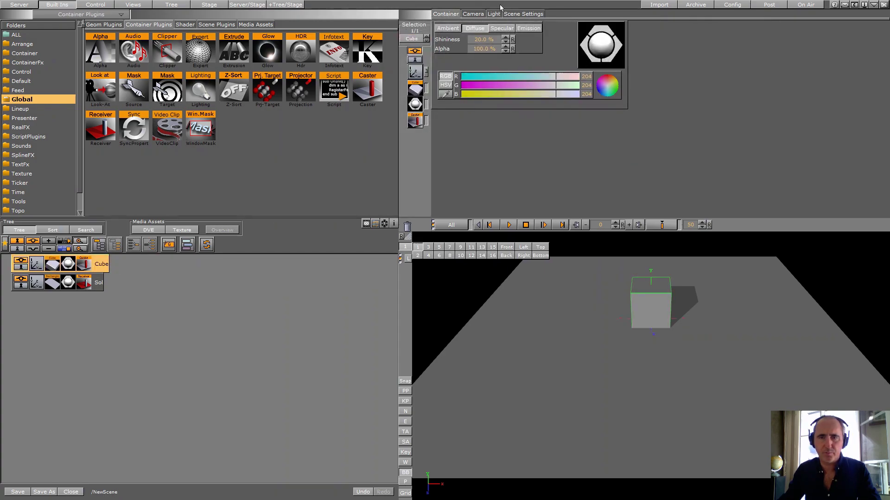
{"action": "left_click", "coordinate": [502, 28]}
{"action": "left_click", "coordinate": [528, 30]}
{"action": "left_click", "coordinate": [456, 30]}
{"action": "left_click", "coordinate": [481, 29]}
{"action": "left_click", "coordinate": [499, 30]}
{"action": "left_click", "coordinate": [529, 28]}
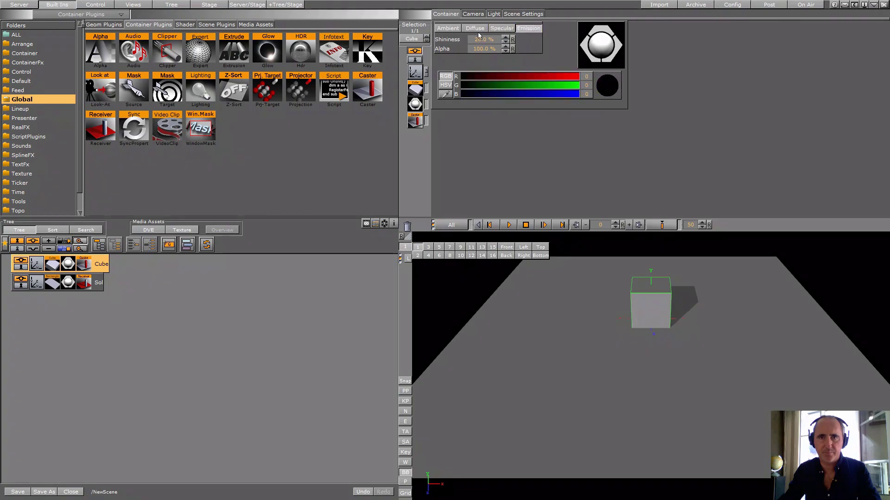
{"action": "left_click", "coordinate": [456, 30]}
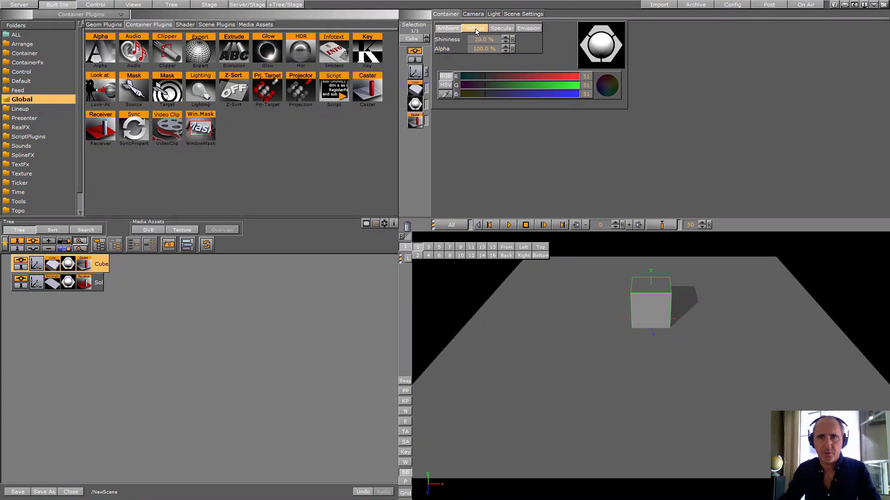
{"action": "left_click", "coordinate": [501, 29]}
{"action": "left_click", "coordinate": [526, 30]}
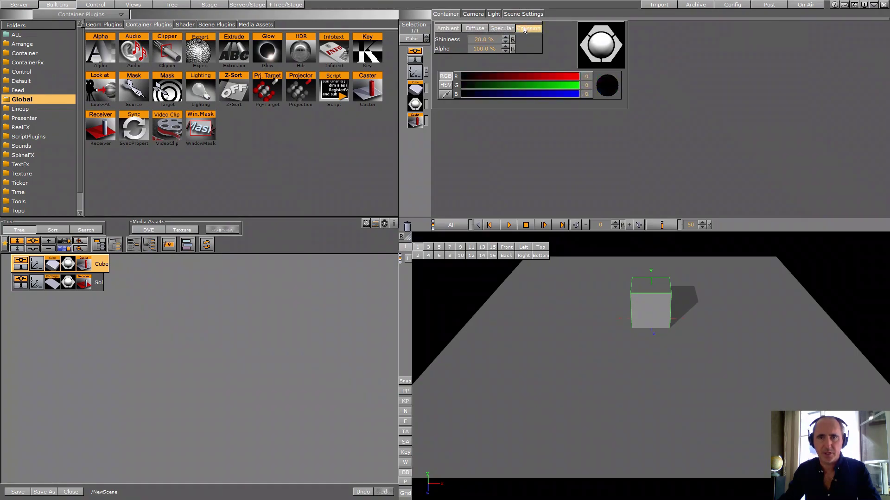
Try a red emission colour with R 255 on the cube's material and return it to black.
{"action": "left_click", "coordinate": [600, 85]}
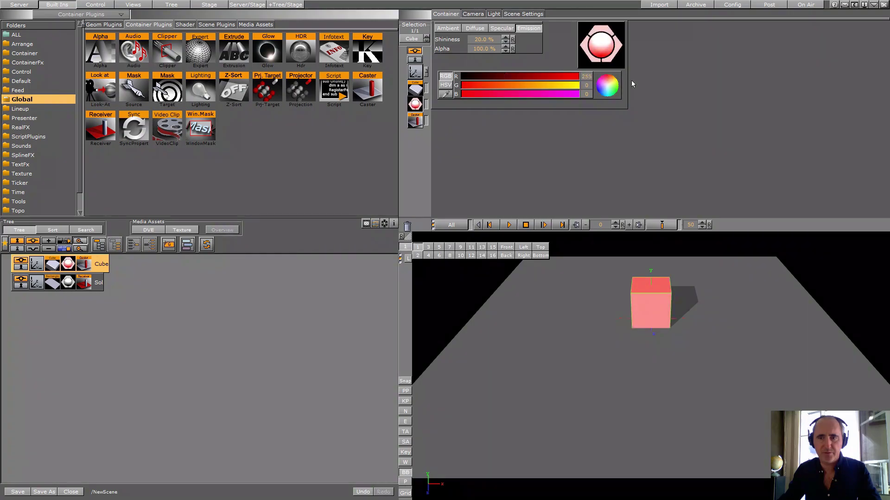
{"action": "mouse_move", "coordinate": [579, 76]}
{"action": "left_mouse_down"}
{"action": "mouse_move", "coordinate": [490, 76]}
{"action": "mouse_move", "coordinate": [585, 78]}
{"action": "left_mouse_up"}
{"action": "left_click", "coordinate": [608, 89]}
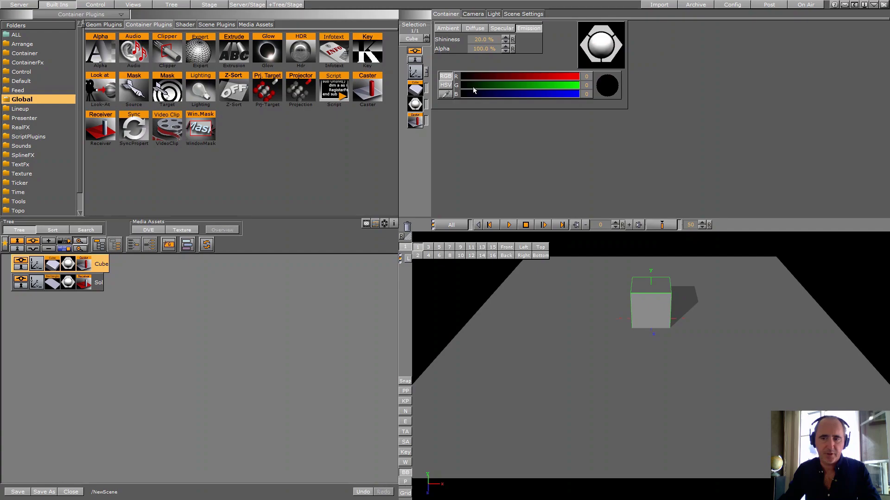
{"action": "left_click_drag", "start_coordinate": [611, 98], "coordinate": [432, 94]}
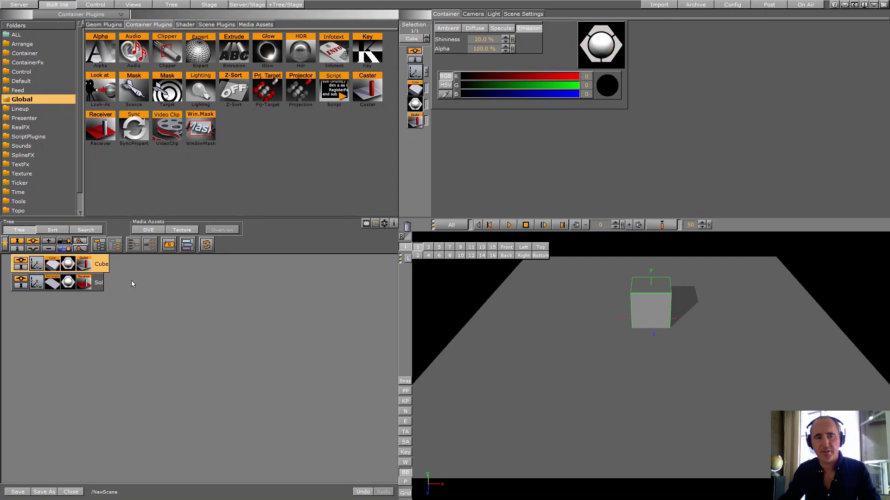
Set the specular colour of the cube's material to R 212, G 240, B 255.
{"action": "left_click", "coordinate": [454, 29]}
{"action": "left_click", "coordinate": [475, 28]}
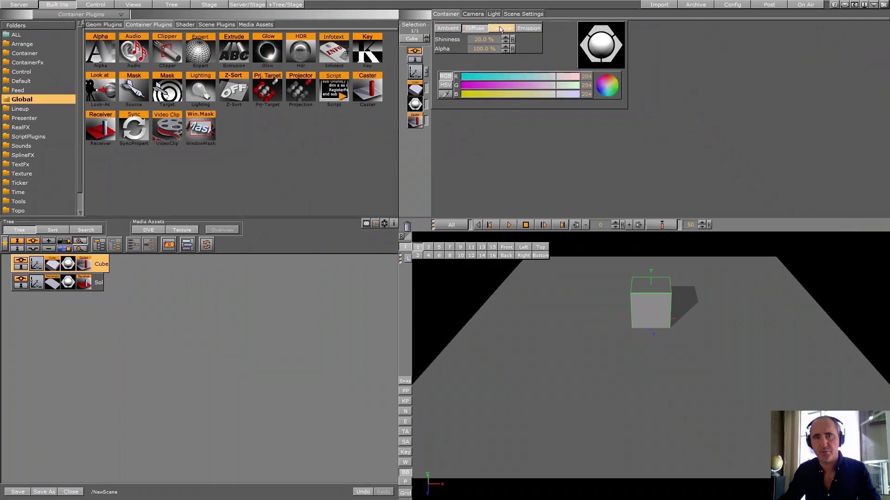
{"action": "left_click", "coordinate": [500, 29]}
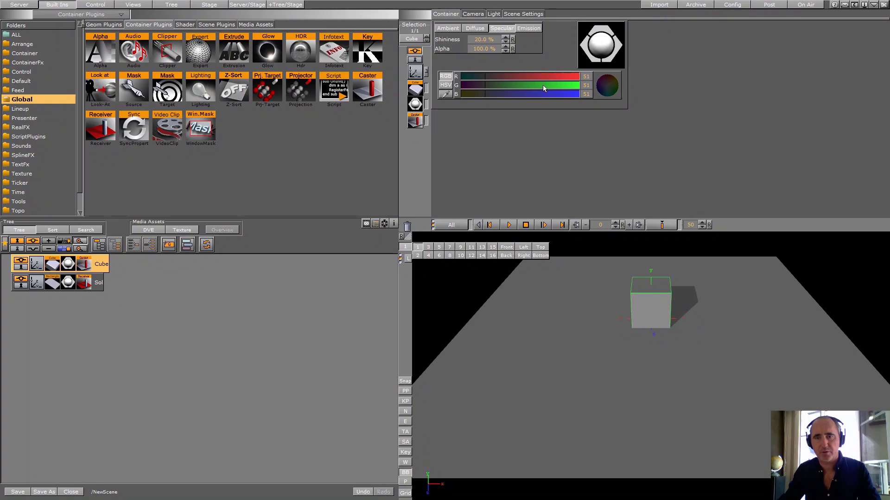
{"action": "left_click_drag", "start_coordinate": [519, 85], "coordinate": [560, 80]}
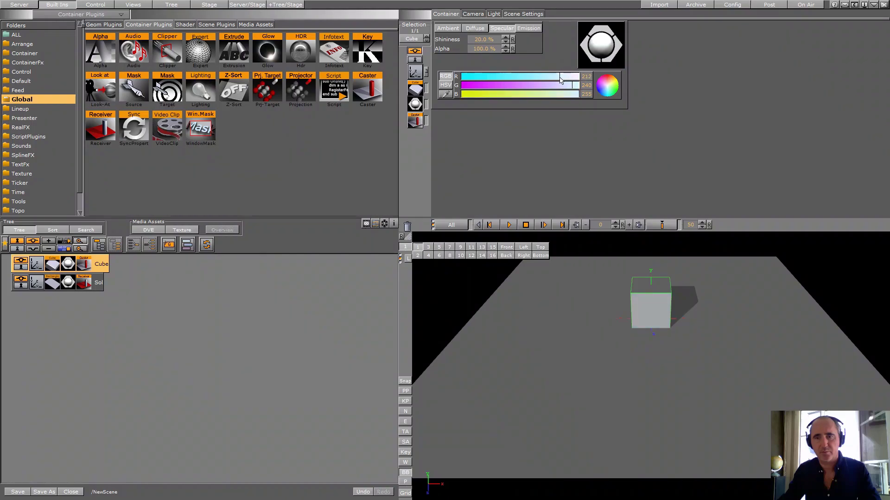
Try the material's alpha, keeping it at 100%, and set the cube's shininess to 40%.
{"action": "left_click", "coordinate": [475, 28]}
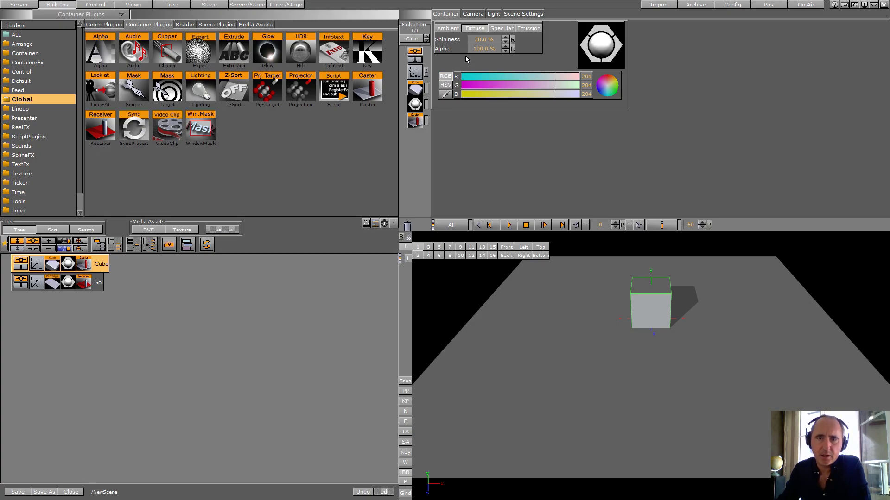
{"action": "left_click_drag", "start_coordinate": [491, 50], "coordinate": [550, 61]}
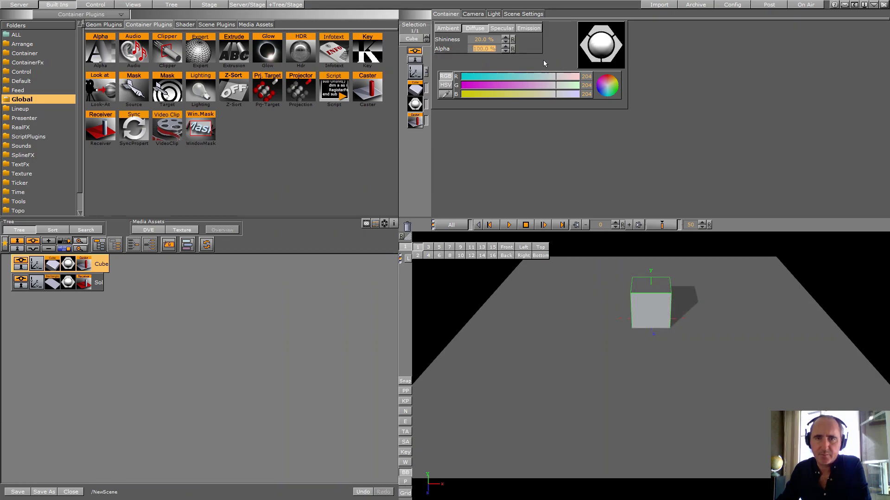
{"action": "left_click_drag", "start_coordinate": [483, 42], "coordinate": [494, 40]}
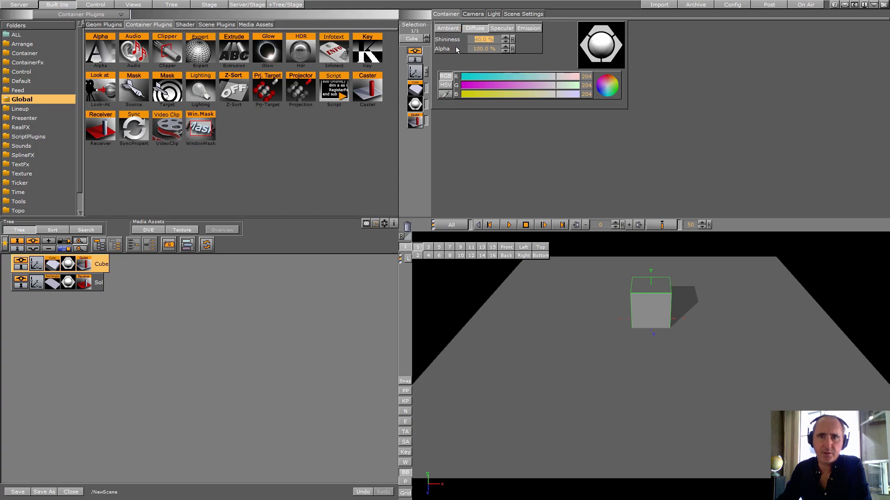
Tint the cube's diffuse colour pink with R 217 and G 116.
{"action": "left_click", "coordinate": [451, 30]}
{"action": "left_click", "coordinate": [475, 30]}
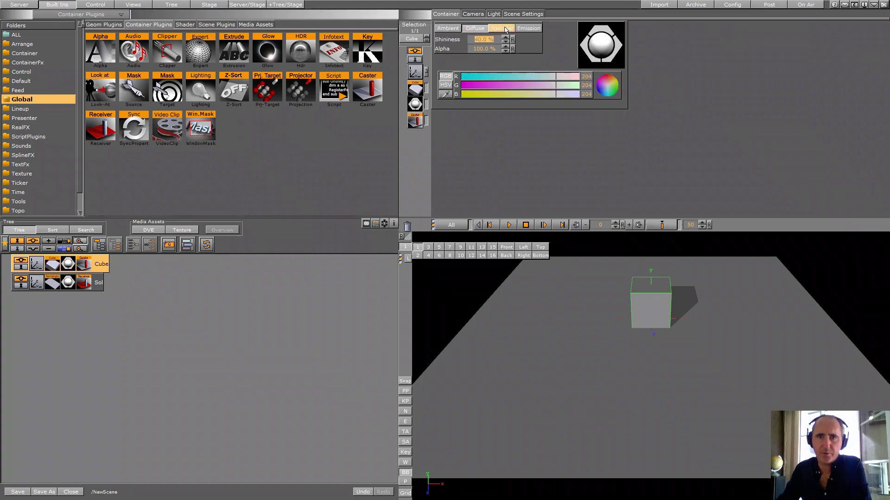
{"action": "left_click", "coordinate": [494, 30]}
{"action": "left_click", "coordinate": [486, 31]}
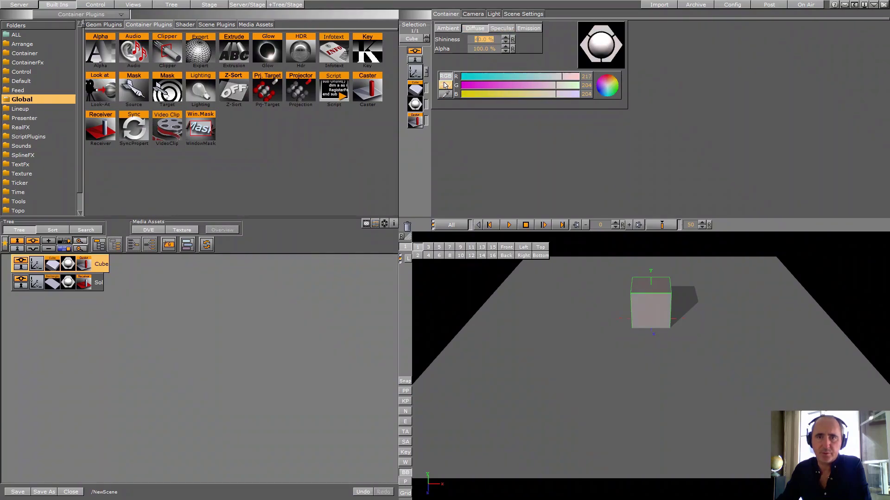
{"action": "left_click_drag", "start_coordinate": [555, 88], "coordinate": [511, 88]}
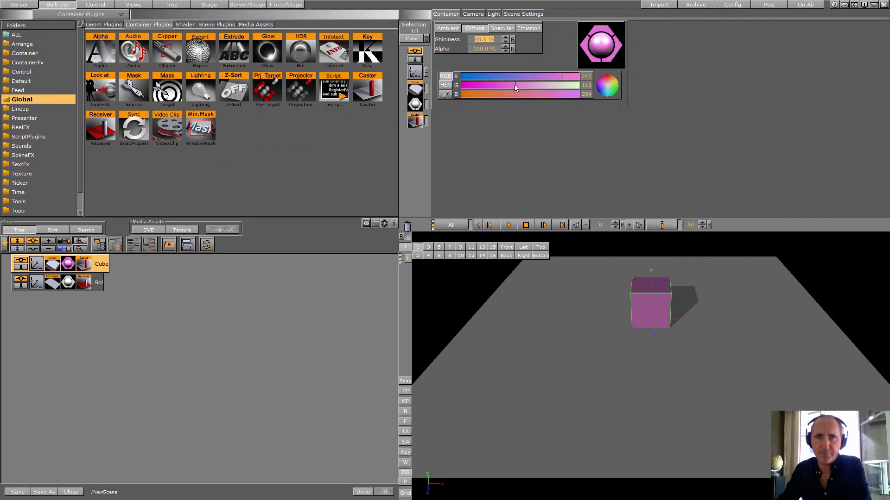
Switch the diffuse colour to HSV and make it white with saturation 0 and value 100.
{"action": "left_click", "coordinate": [449, 90]}
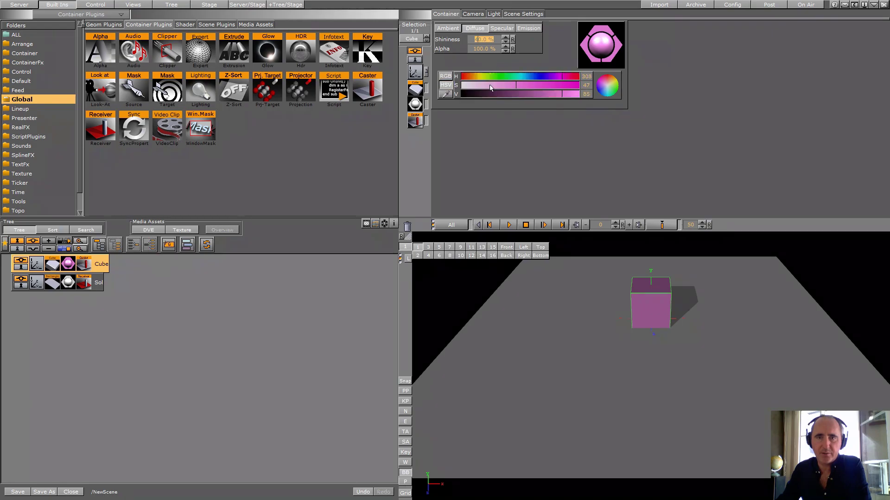
{"action": "left_click_drag", "start_coordinate": [507, 84], "coordinate": [499, 85]}
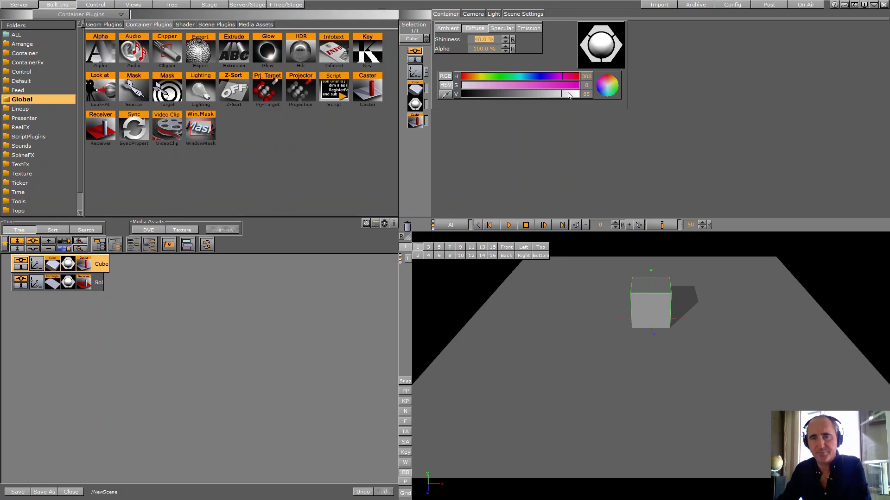
{"action": "left_click_drag", "start_coordinate": [569, 96], "coordinate": [580, 94]}
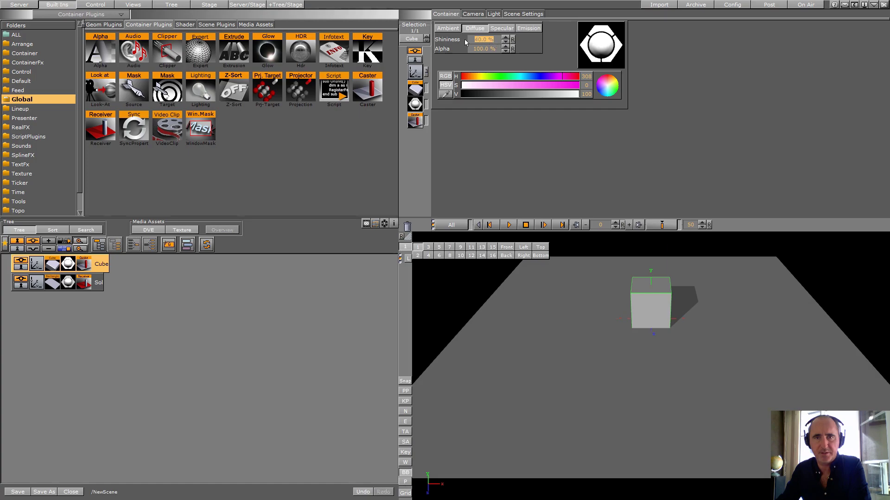
Check the cube's specular colour and raise the value of its ambient colour to 60.
{"action": "left_click", "coordinate": [502, 29]}
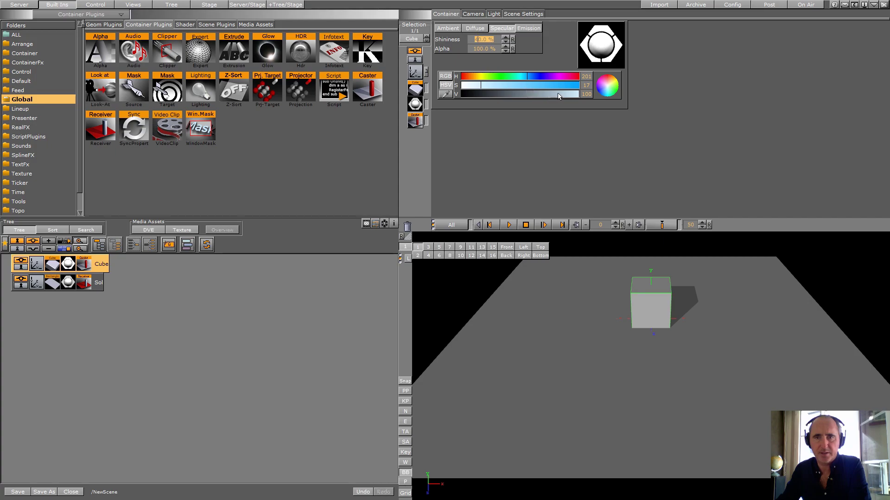
{"action": "left_click", "coordinate": [452, 28]}
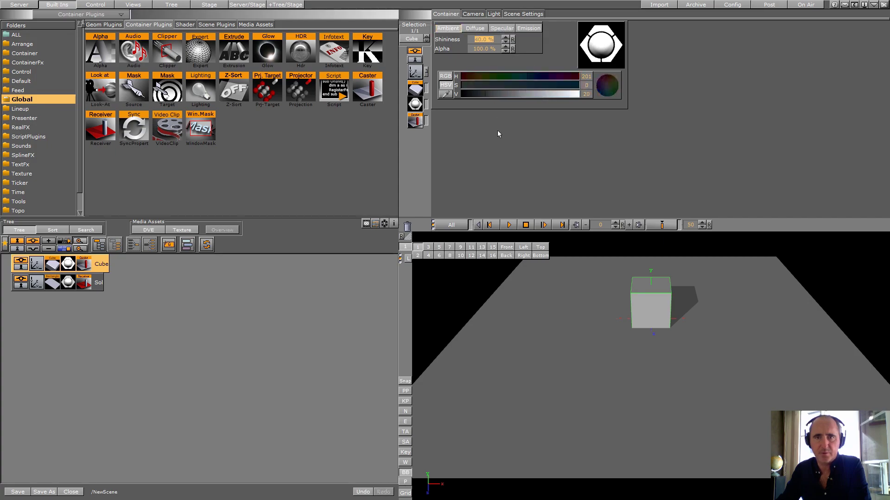
{"action": "left_click_drag", "start_coordinate": [488, 93], "coordinate": [532, 93]}
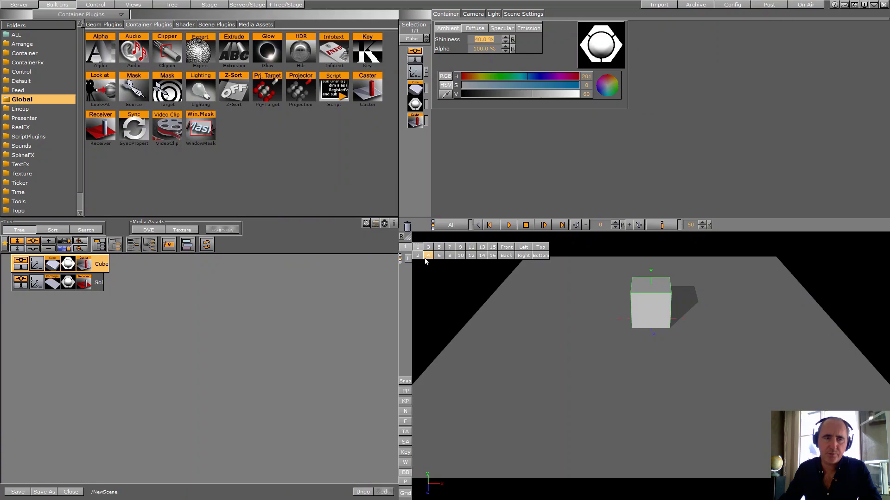
Select the Key plugin and toggle the viewport's key display on and off to inspect the scene's key signal.
{"action": "left_click", "coordinate": [367, 49]}
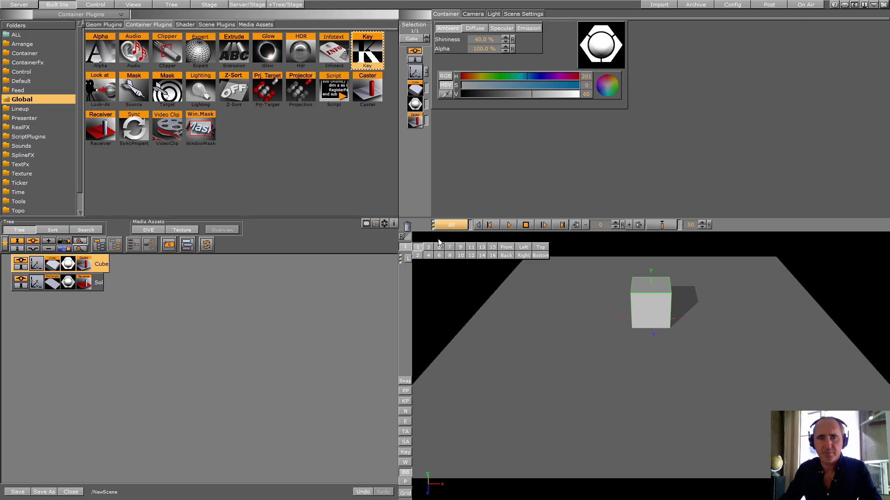
{"action": "left_click", "coordinate": [405, 454]}
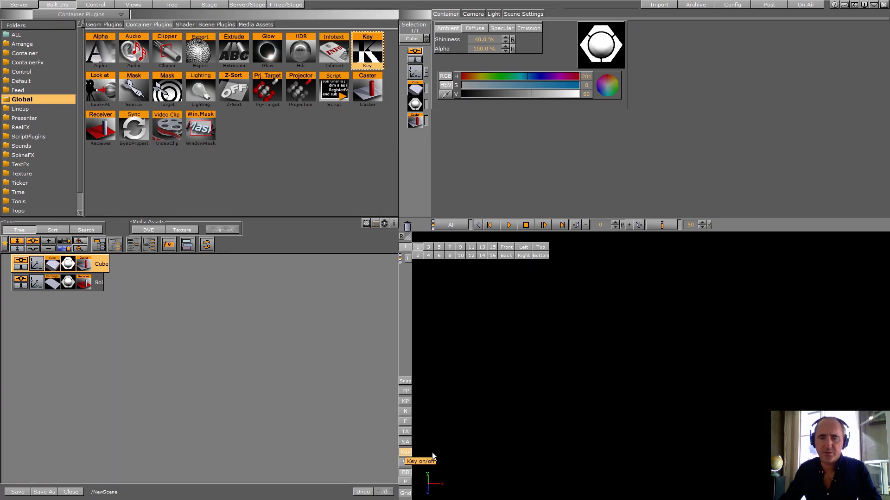
{"action": "left_click", "coordinate": [407, 454]}
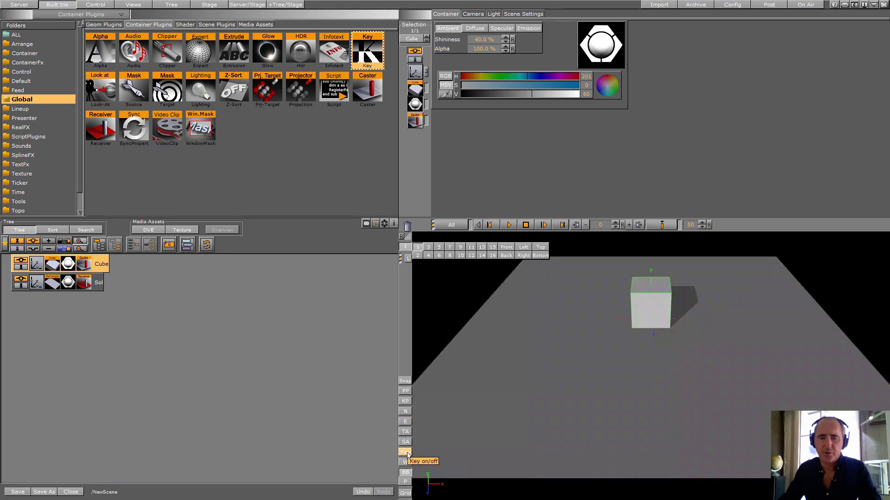
Set the scene's render sequence to Auto Key and turn on the viewport's key display.
{"action": "left_click", "coordinate": [523, 14]}
{"action": "left_click", "coordinate": [631, 42]}
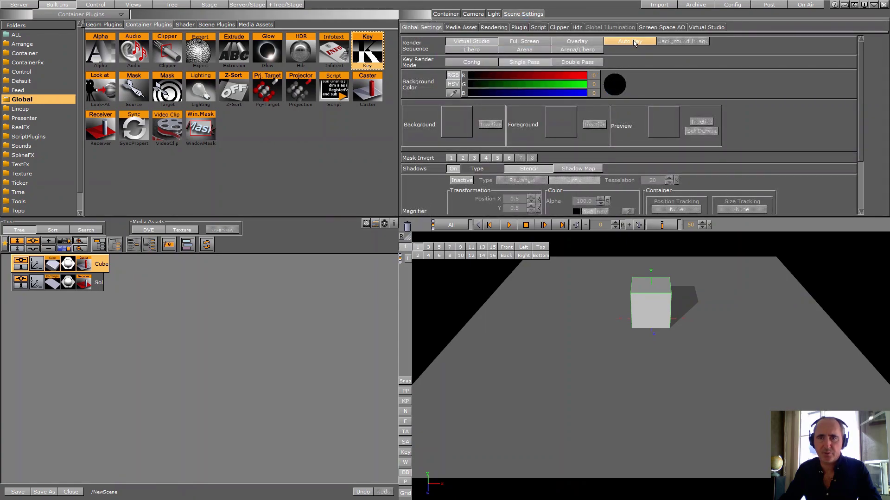
{"action": "left_click", "coordinate": [405, 452]}
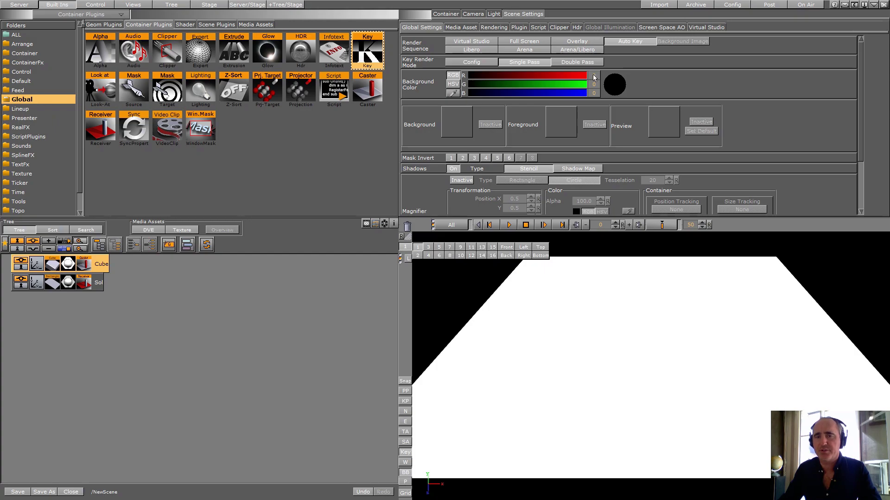
Return the scene's render sequence to Virtual Studio.
{"action": "left_click", "coordinate": [589, 49]}
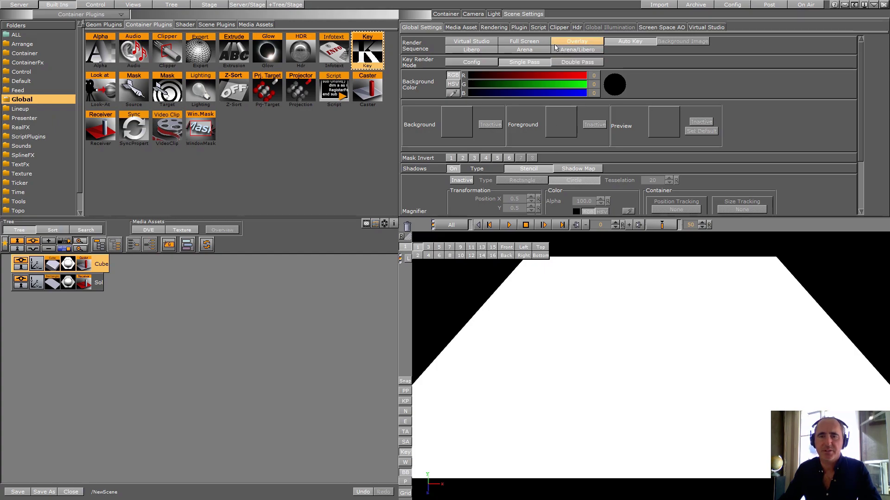
{"action": "left_click", "coordinate": [480, 42]}
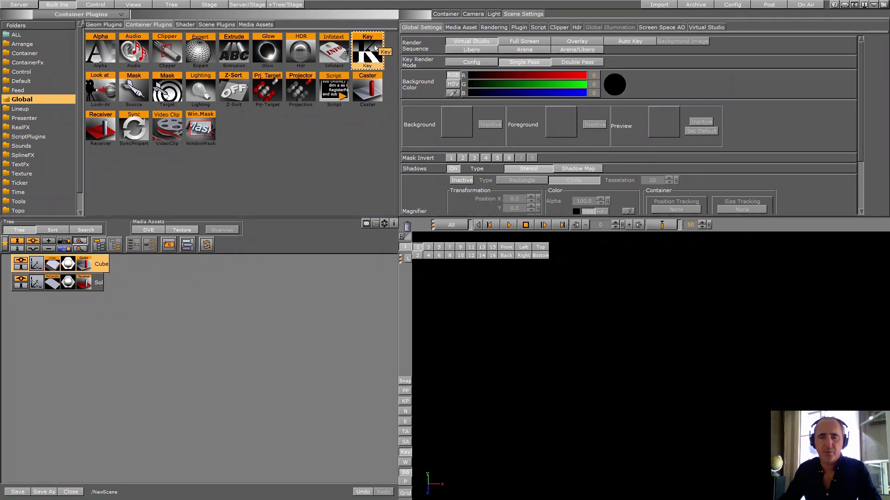
Add the Key plugin to the Cube container and toggle the viewport's key display to check its key signal, leaving it off.
{"action": "left_click_drag", "start_coordinate": [376, 47], "coordinate": [83, 267]}
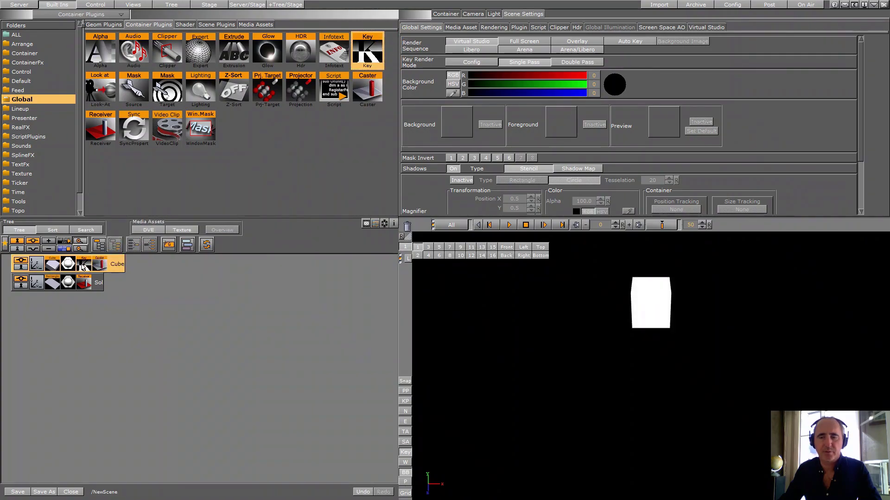
{"action": "left_click", "coordinate": [405, 453]}
{"action": "left_click", "coordinate": [405, 453]}
{"action": "left_click", "coordinate": [406, 453]}
{"action": "left_click", "coordinate": [408, 456]}
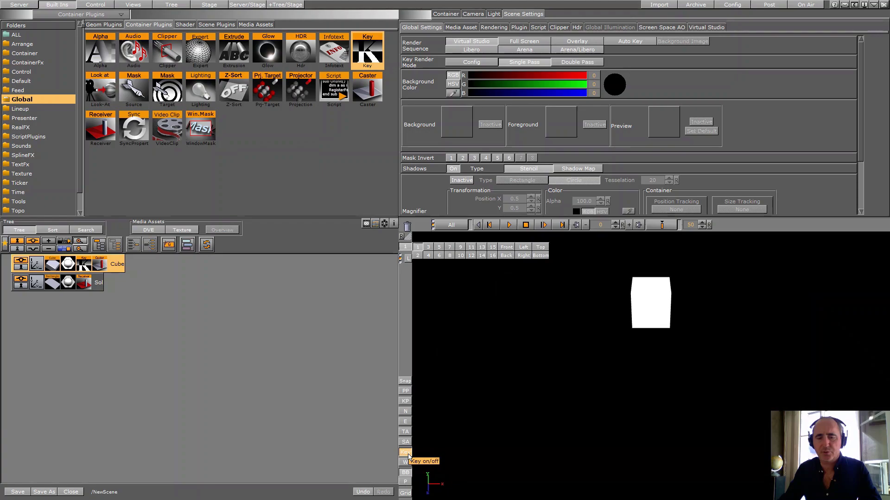
{"action": "left_click", "coordinate": [408, 456]}
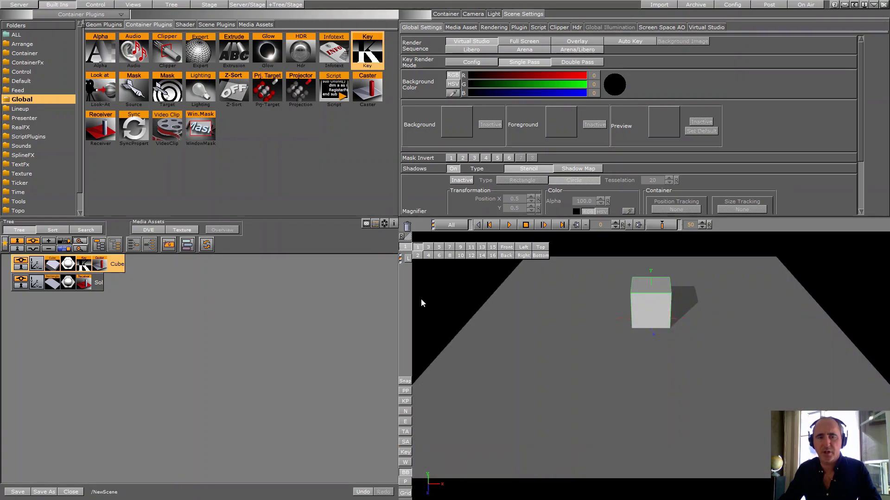
Show the layer controls and go through the cameras, setting camera 3's Y position to 202 and tilt to -24.8, ending on camera 1.
{"action": "left_click", "coordinate": [407, 261]}
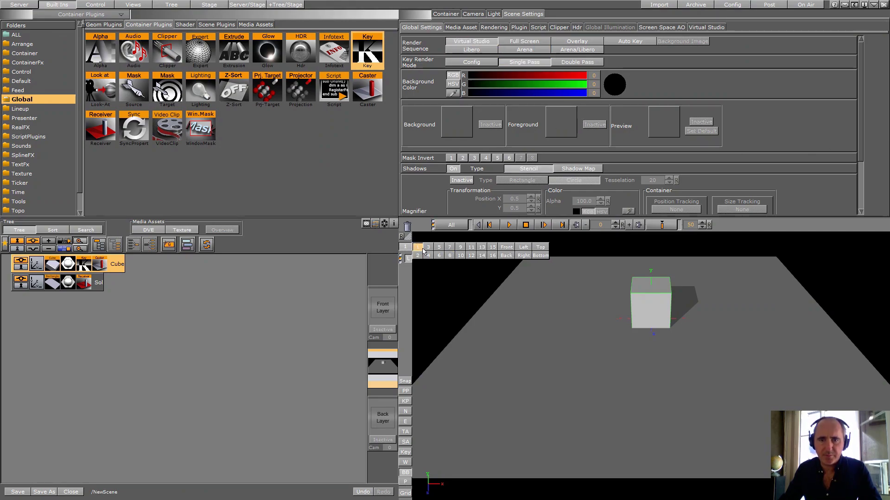
{"action": "left_click", "coordinate": [472, 14]}
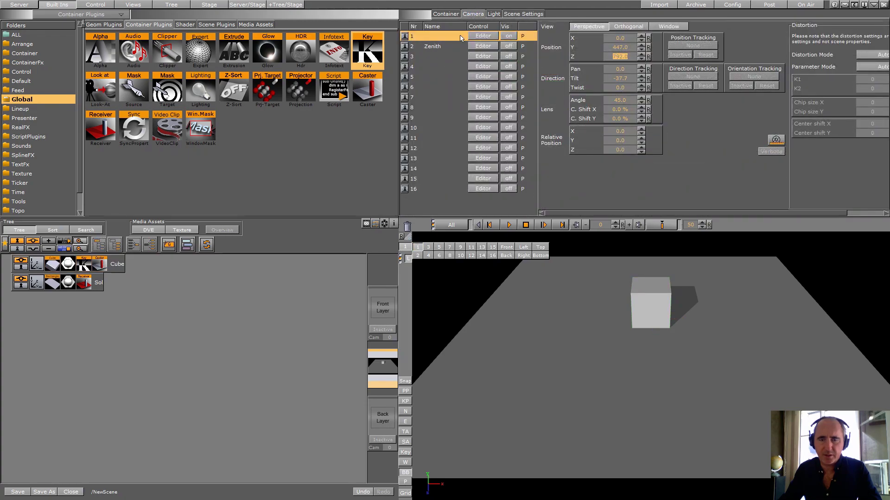
{"action": "left_click", "coordinate": [419, 256]}
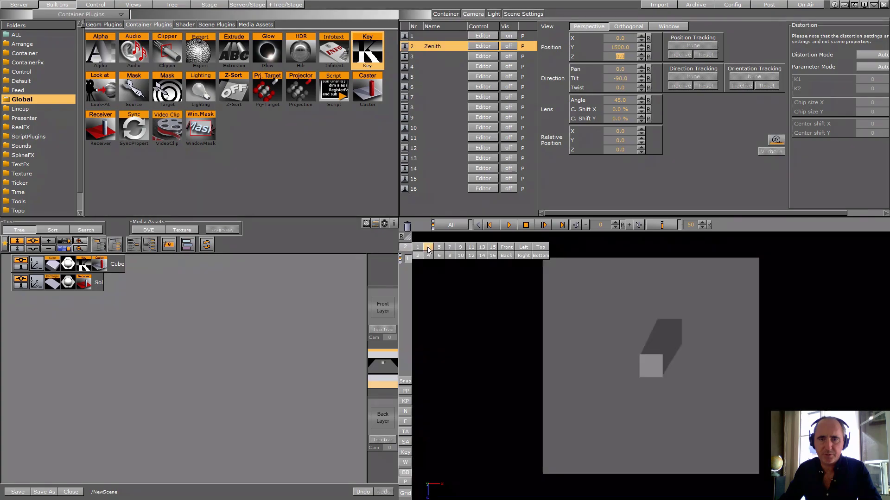
{"action": "left_click", "coordinate": [428, 249]}
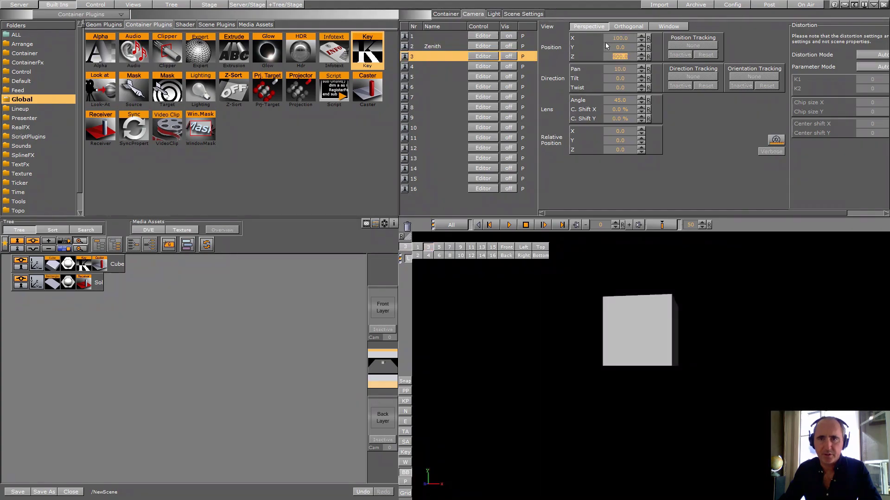
{"action": "left_click_drag", "start_coordinate": [613, 47], "coordinate": [626, 69]}
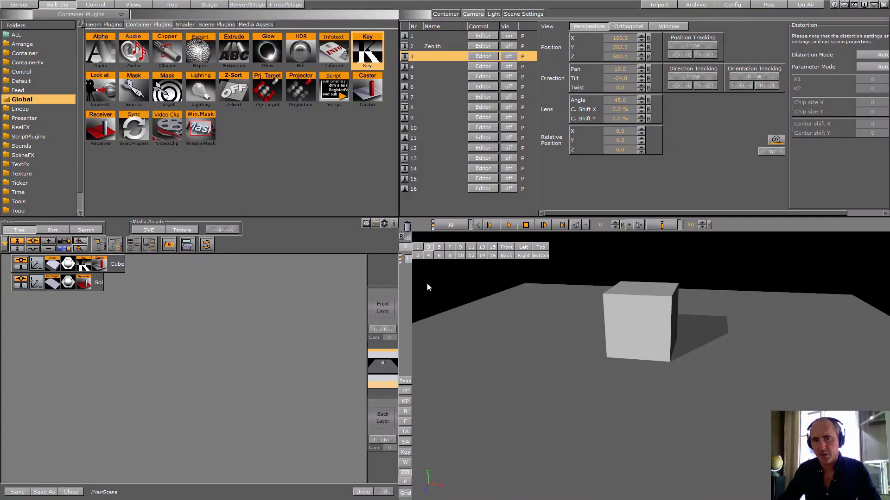
{"action": "left_click", "coordinate": [417, 248]}
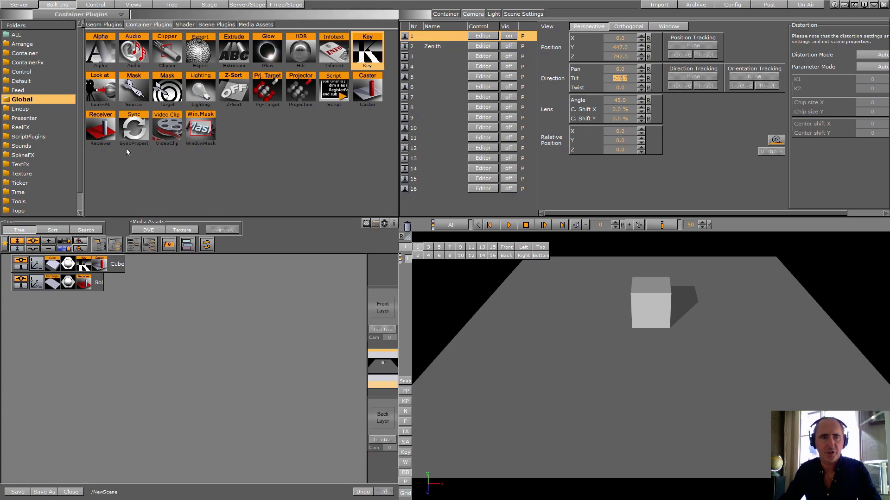
Add a Cylinder geometry as a new container below Sol in the scene tree and open its geometry settings.
{"action": "left_click", "coordinate": [98, 24]}
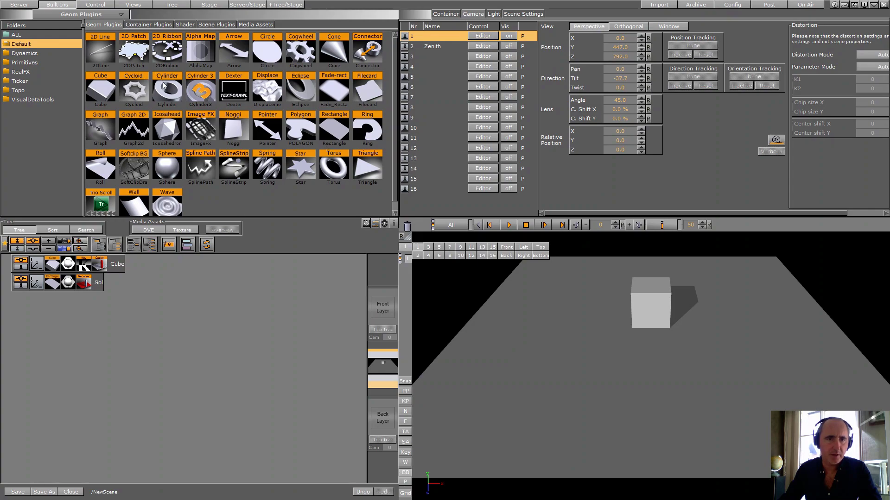
{"action": "left_click_drag", "start_coordinate": [167, 90], "coordinate": [53, 312]}
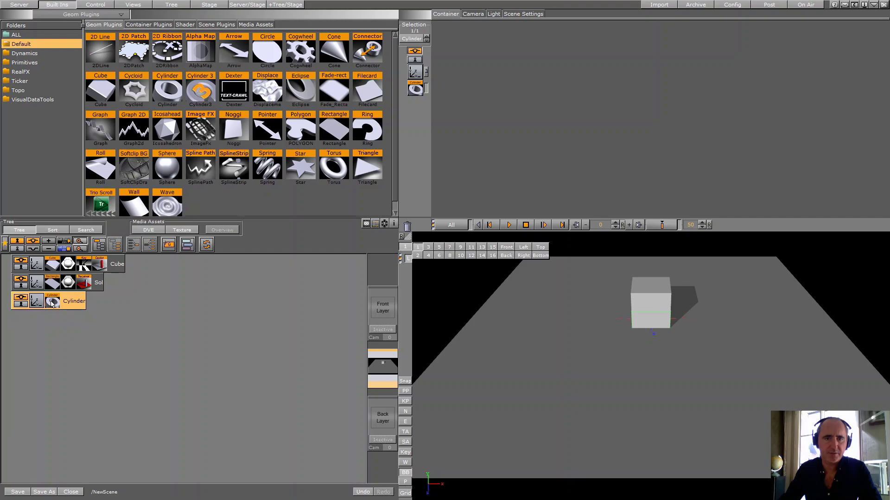
{"action": "left_click", "coordinate": [52, 304]}
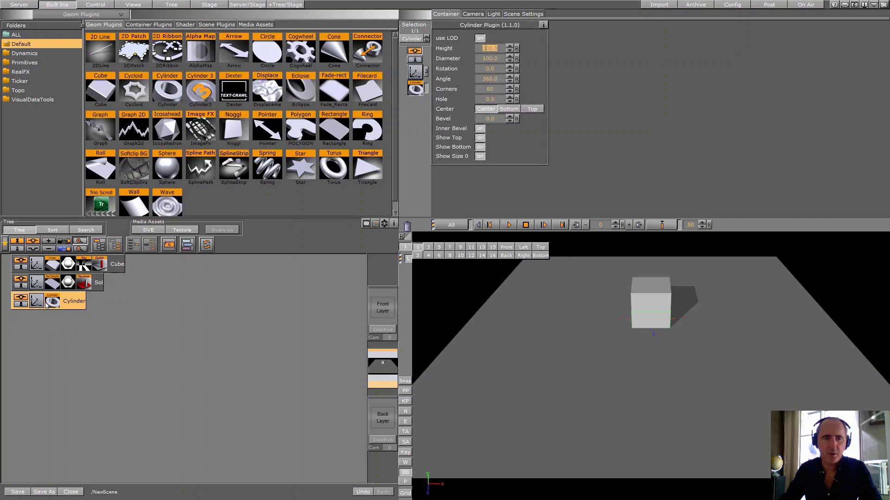
Position the cylinder at X 500 and Z 500.
{"action": "left_click", "coordinate": [38, 302]}
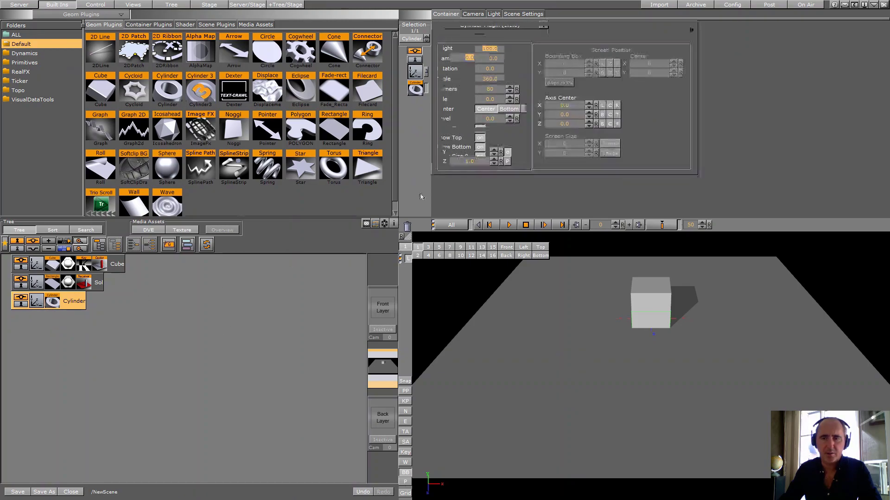
{"action": "left_click_drag", "start_coordinate": [477, 76], "coordinate": [668, 65]}
{"action": "left_click", "coordinate": [467, 58]}
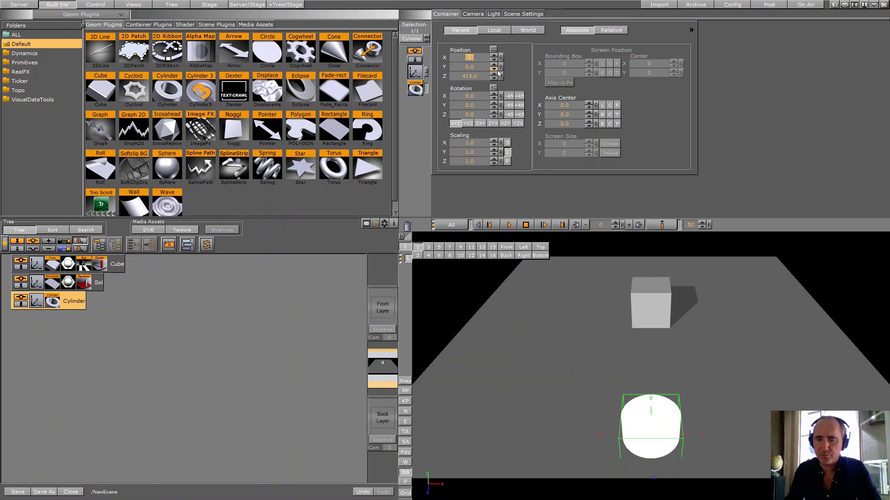
{"action": "type", "text": "500"}
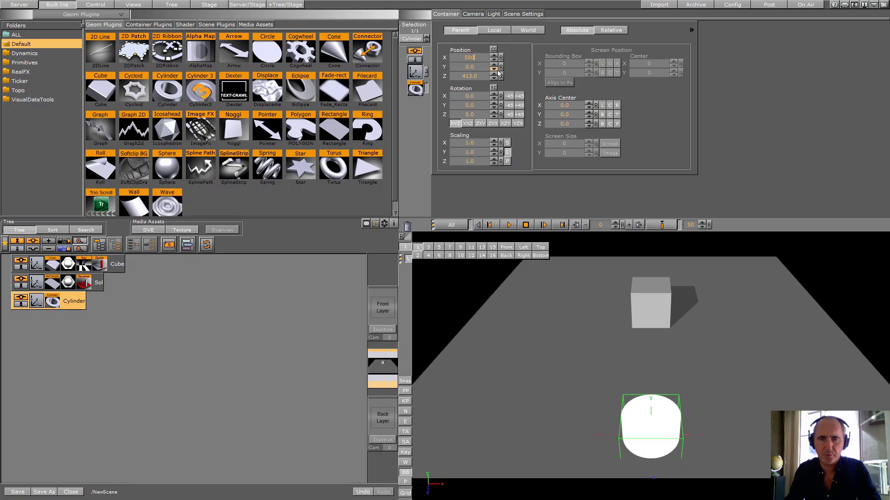
{"action": "key", "text": "Tab"}
{"action": "key", "text": "Tab"}
{"action": "type", "text": "500"}
{"action": "key", "text": "Return"}
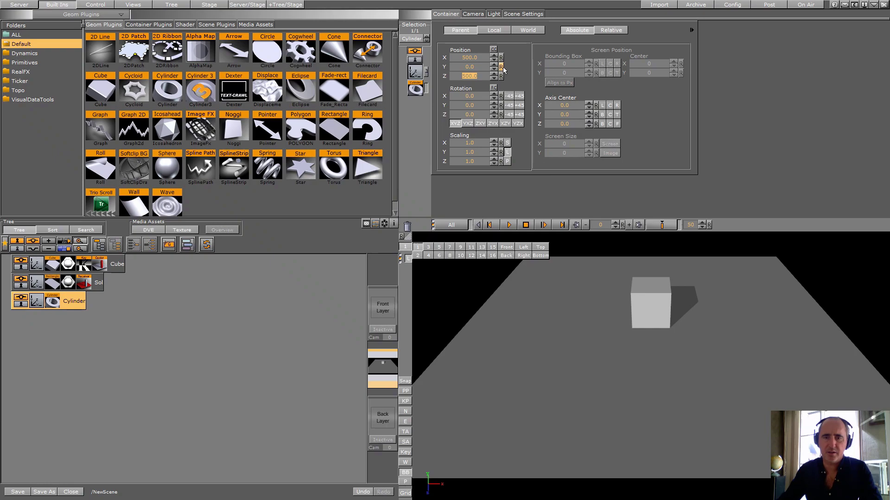
Switch to camera 3 and set its pan to -83.5 so it faces the cylinder at the floor's corner.
{"action": "left_click", "coordinate": [428, 247]}
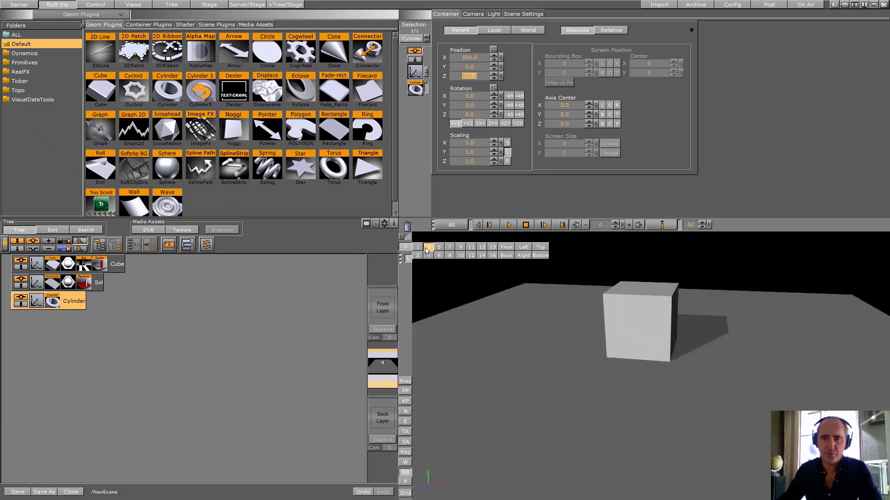
{"action": "left_click", "coordinate": [480, 14]}
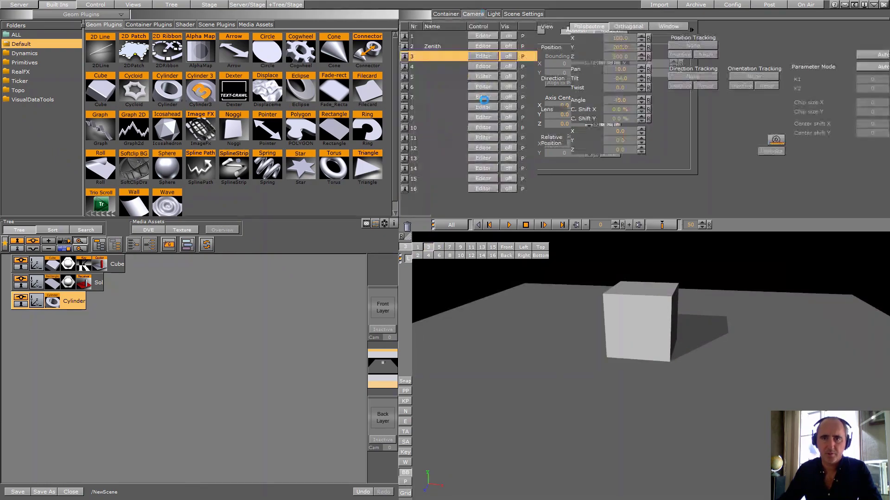
{"action": "left_click_drag", "start_coordinate": [623, 72], "coordinate": [189, 23]}
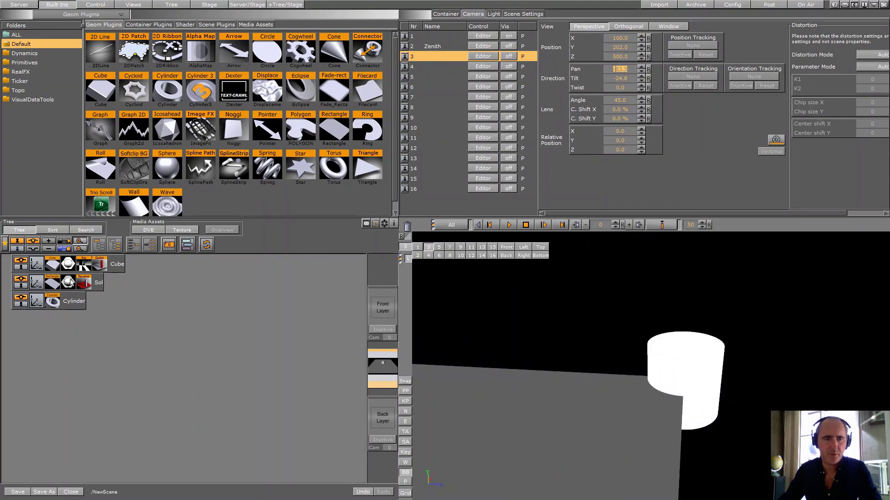
Copy an existing material from the scene tree onto the cylinder and set the cylinder's center to Bottom.
{"action": "left_click_drag", "start_coordinate": [68, 264], "coordinate": [70, 301]}
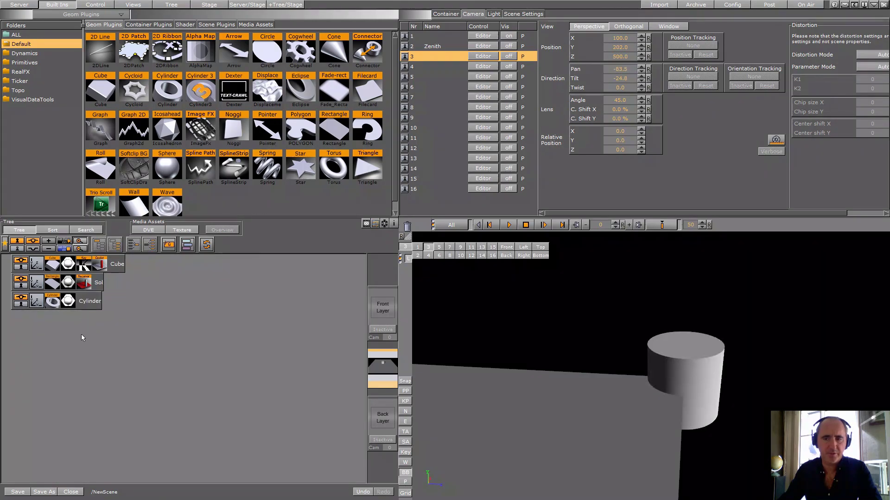
{"action": "left_click", "coordinate": [54, 304]}
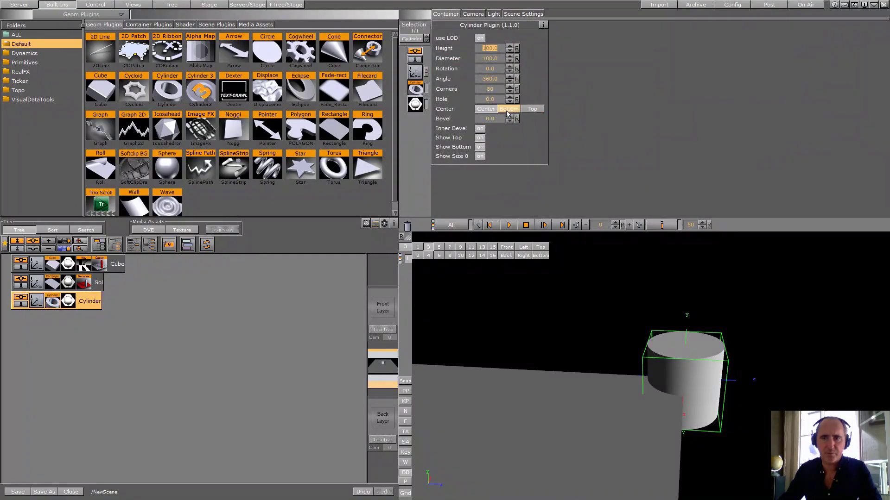
{"action": "left_click", "coordinate": [508, 109]}
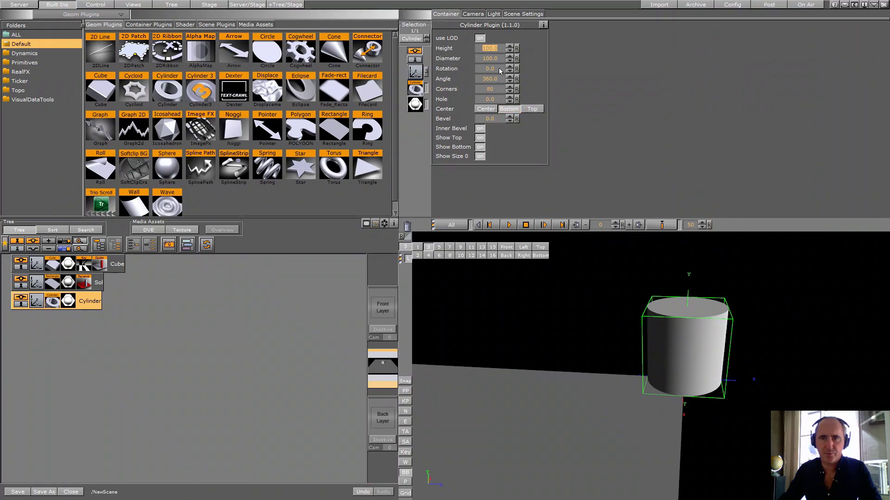
Reduce the cylinder's diameter to 5.
{"action": "left_click_drag", "start_coordinate": [497, 59], "coordinate": [294, 50]}
{"action": "left_click_drag", "start_coordinate": [498, 58], "coordinate": [558, 91]}
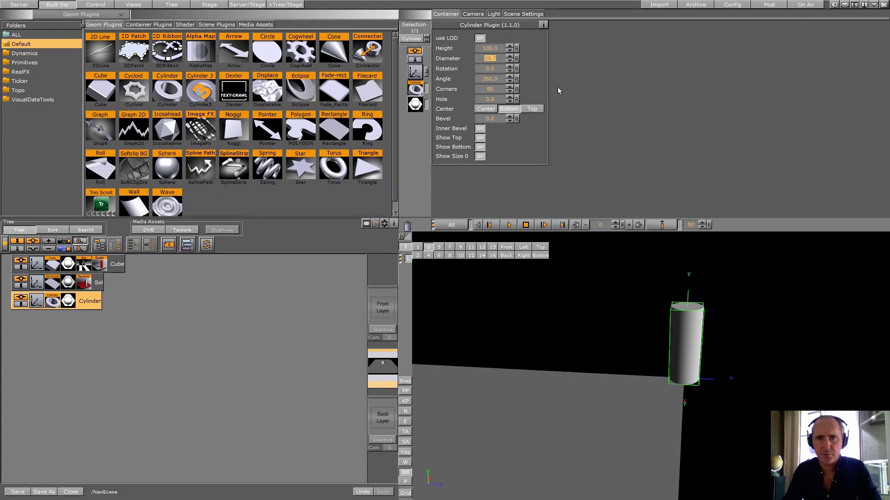
{"action": "type", "text": "5"}
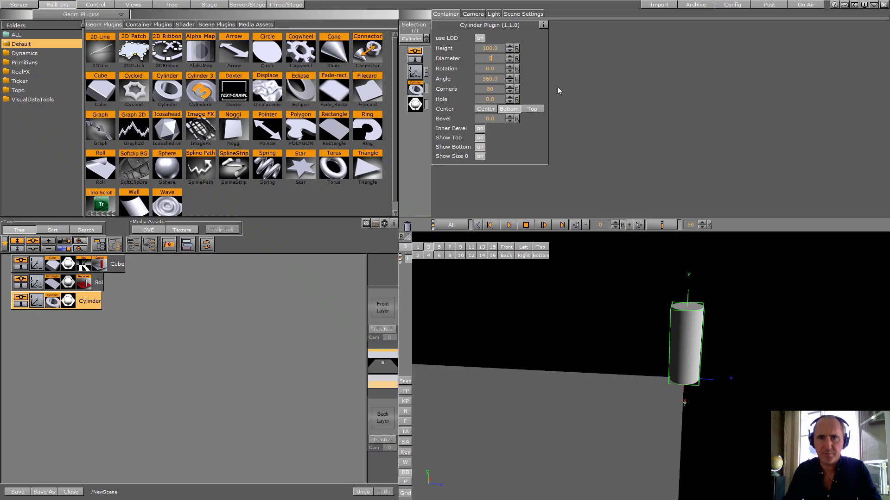
{"action": "key", "text": "Return"}
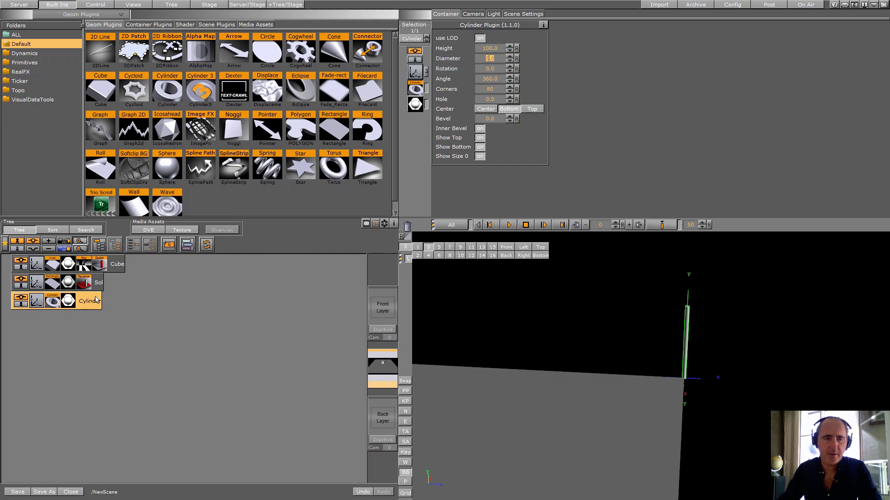
Duplicate the cylinder into three copies and set the second cylinder's X position to -500.
{"action": "left_click_drag", "start_coordinate": [95, 300], "coordinate": [39, 352], "text": "ctrl"}
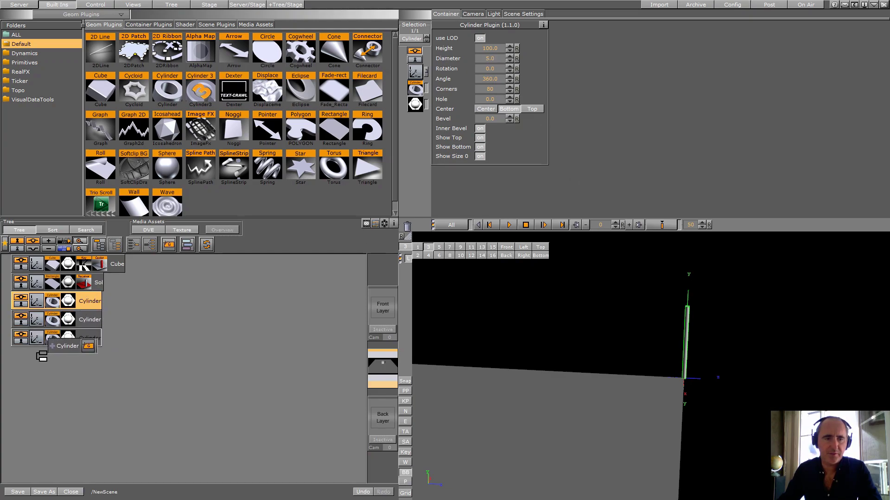
{"action": "left_click", "coordinate": [39, 304]}
{"action": "left_click", "coordinate": [39, 322]}
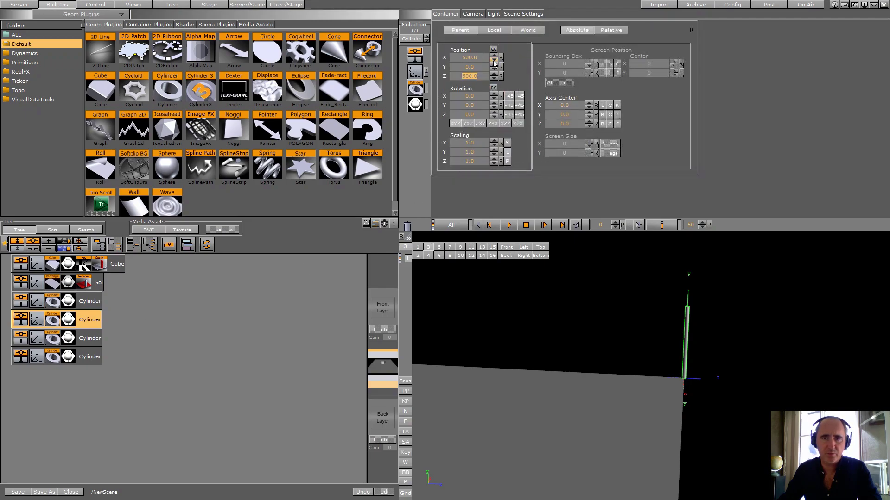
{"action": "left_click", "coordinate": [474, 58]}
{"action": "key", "text": "BackSpace"}
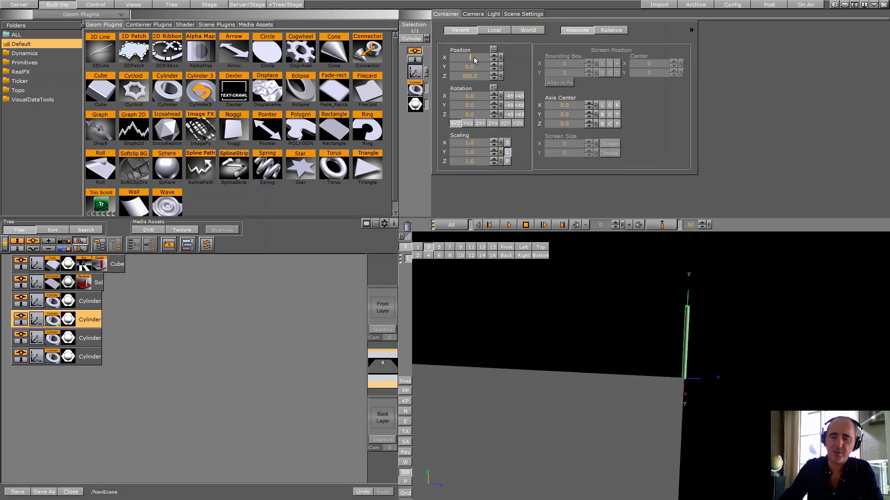
{"action": "type", "text": "-500"}
{"action": "key", "text": "Return"}
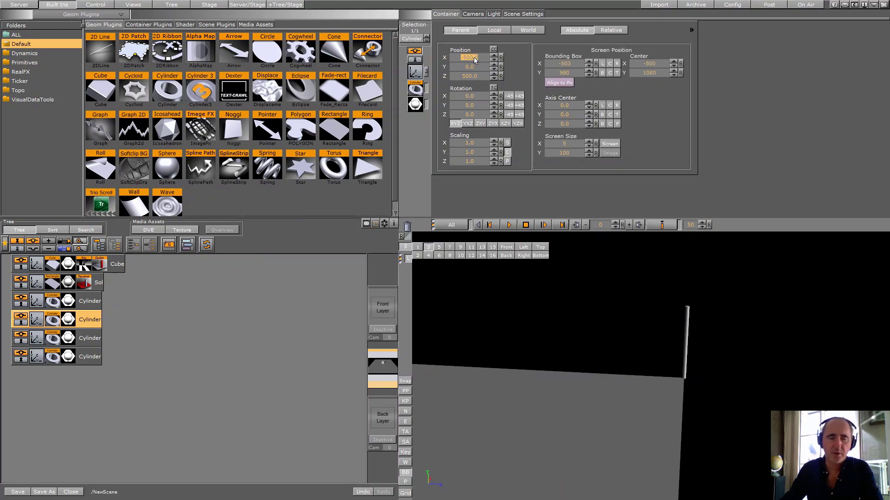
Move the third cylinder to X -500 and Z -500.
{"action": "left_click", "coordinate": [35, 342]}
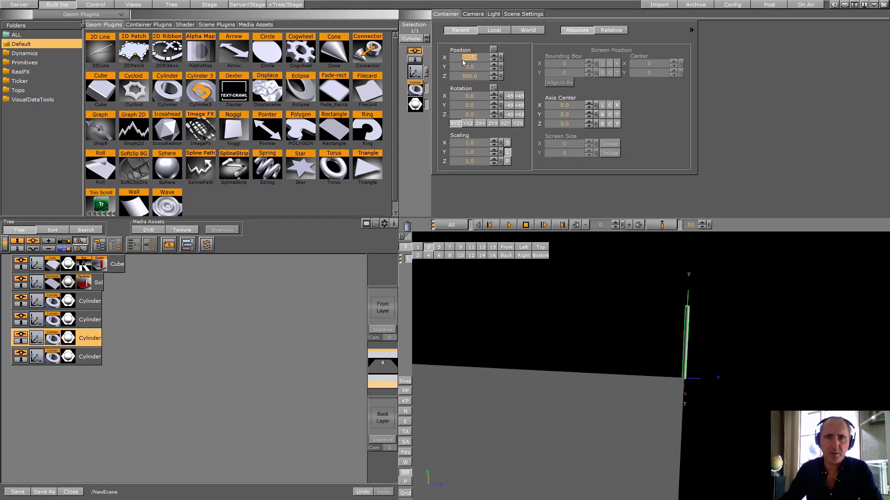
{"action": "type", "text": "-"}
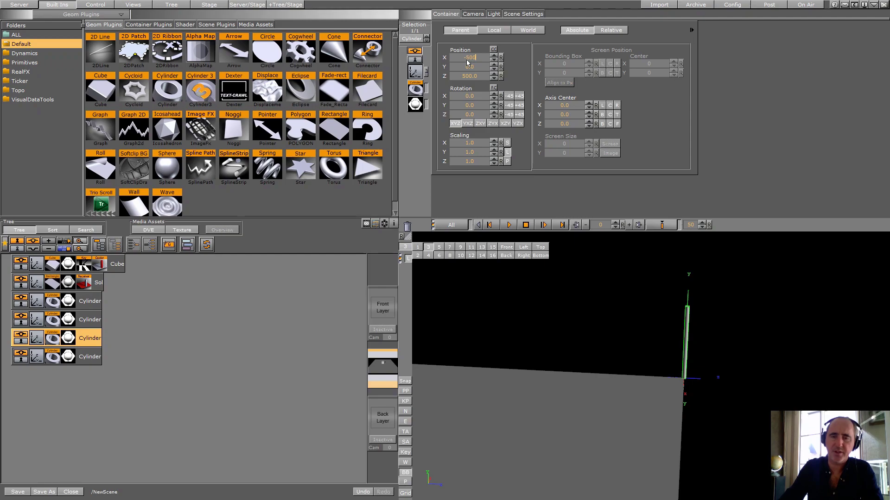
{"action": "type", "text": "500"}
{"action": "key", "text": "Tab"}
{"action": "key", "text": "Tab"}
{"action": "type", "text": "-500"}
{"action": "key", "text": "Return"}
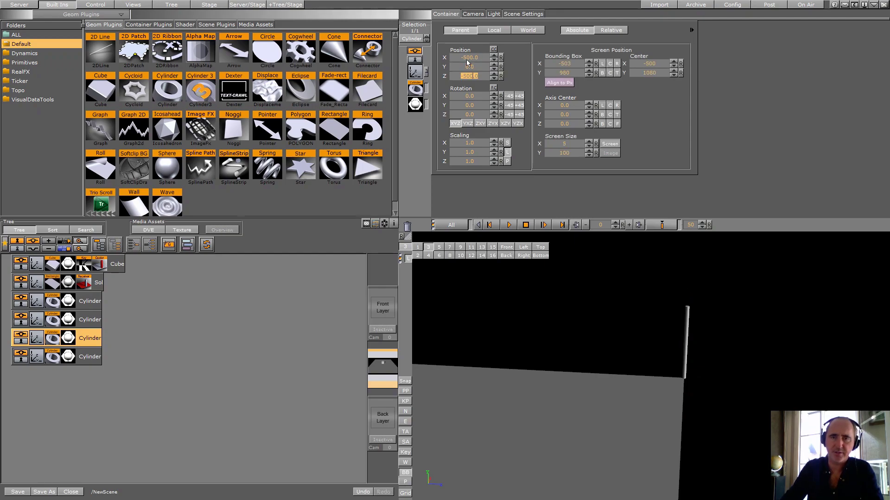
Set the fourth cylinder's Z position to -500 and view the scene through camera 1.
{"action": "left_click", "coordinate": [95, 362]}
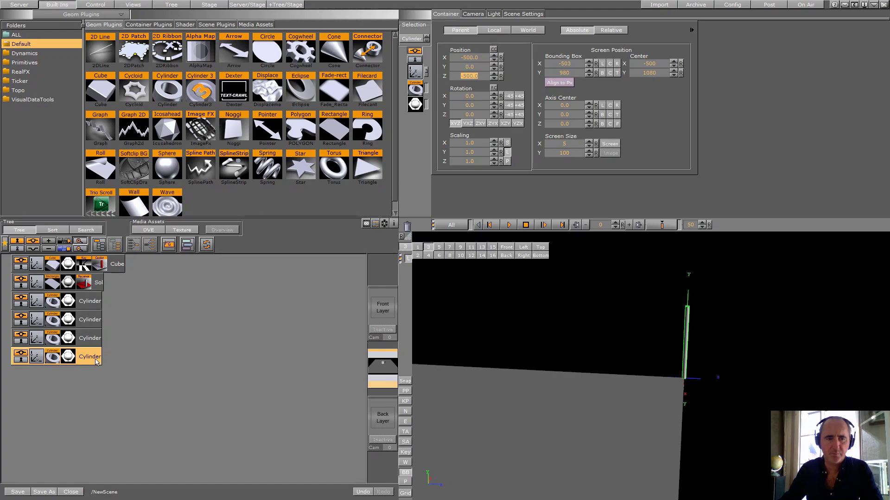
{"action": "key", "text": "BackSpace"}
{"action": "key", "text": "Return"}
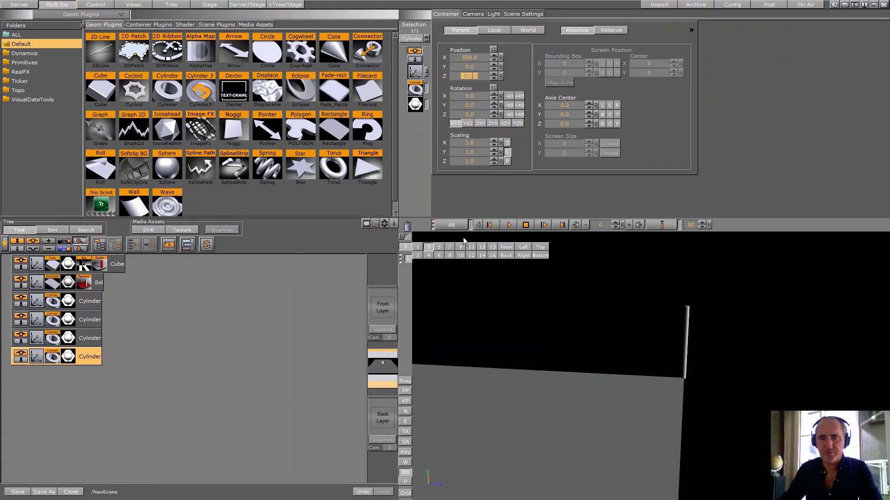
{"action": "left_click", "coordinate": [418, 249]}
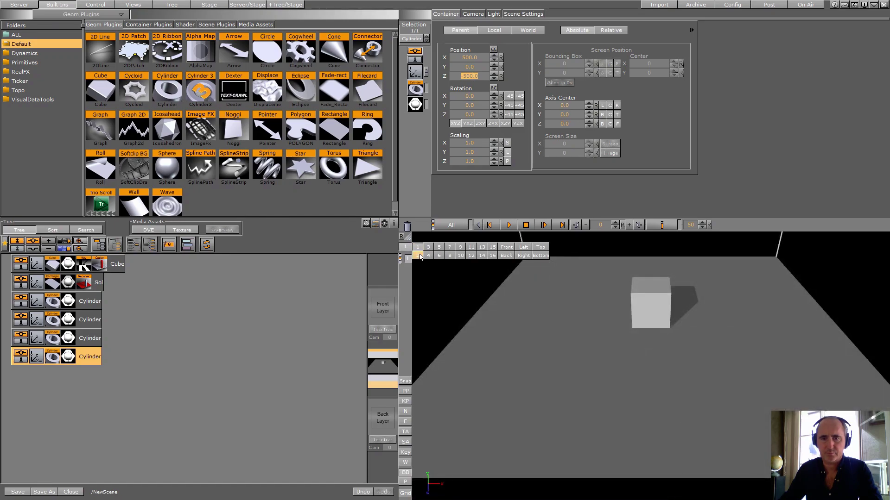
Copy the cube's Key function onto all four cylinders and check the key signal through camera 2.
{"action": "left_click", "coordinate": [420, 256]}
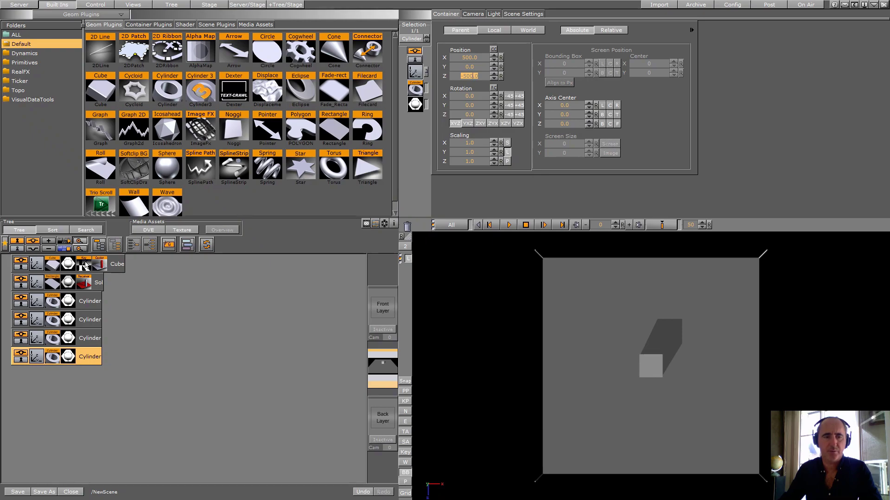
{"action": "left_click_drag", "start_coordinate": [85, 265], "coordinate": [83, 356]}
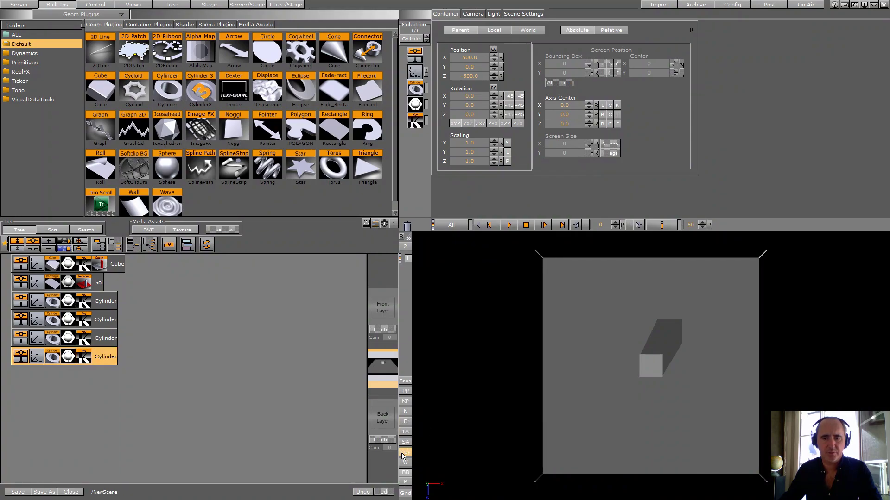
{"action": "left_click", "coordinate": [404, 453]}
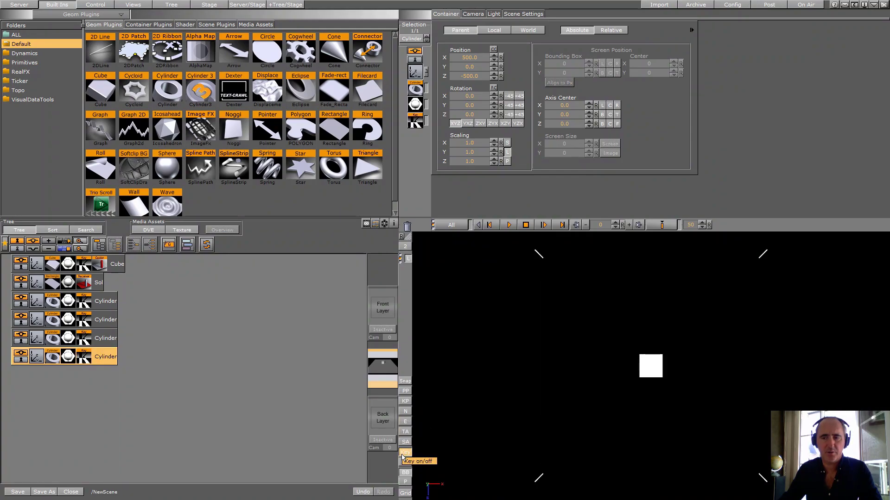
{"action": "left_click", "coordinate": [402, 457]}
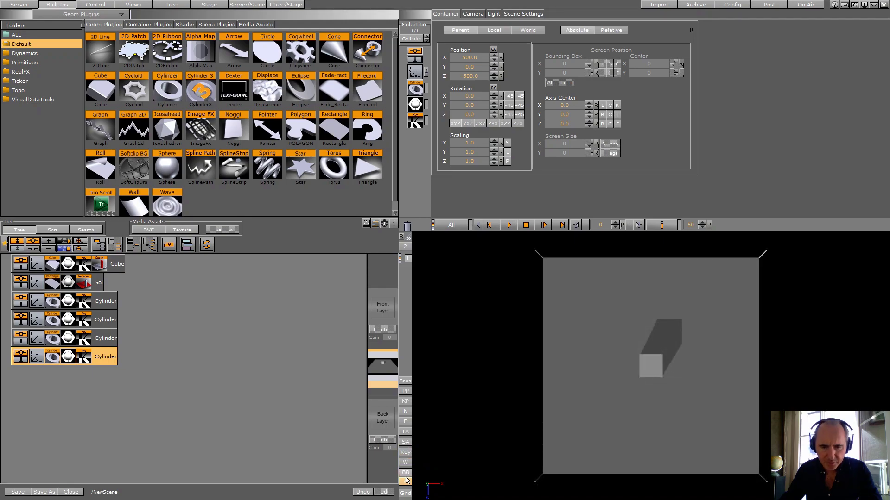
Turn on the key preview and check the scene in the on-air output before returning to the editor.
{"action": "left_click", "coordinate": [406, 402]}
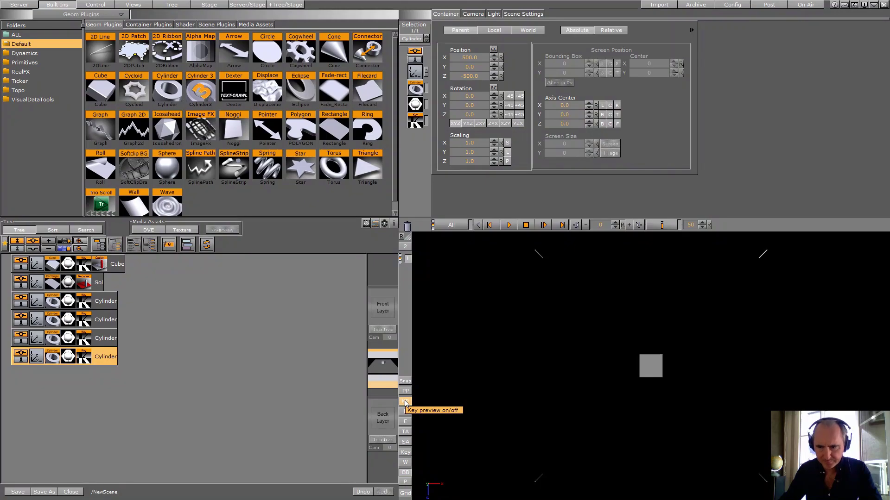
{"action": "left_click", "coordinate": [807, 4]}
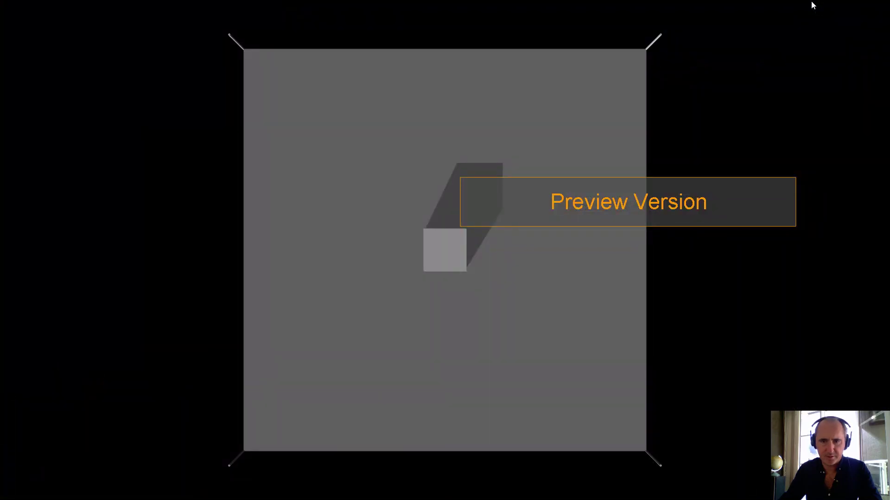
{"action": "left_click", "coordinate": [811, 2]}
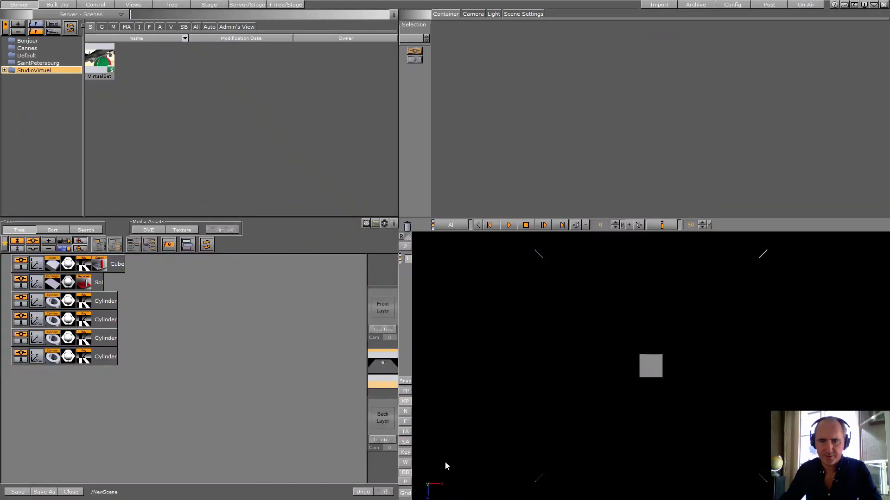
Group the Sol floor and the four cylinders under a new parent container and rename it repere.
{"action": "left_click", "coordinate": [100, 284]}
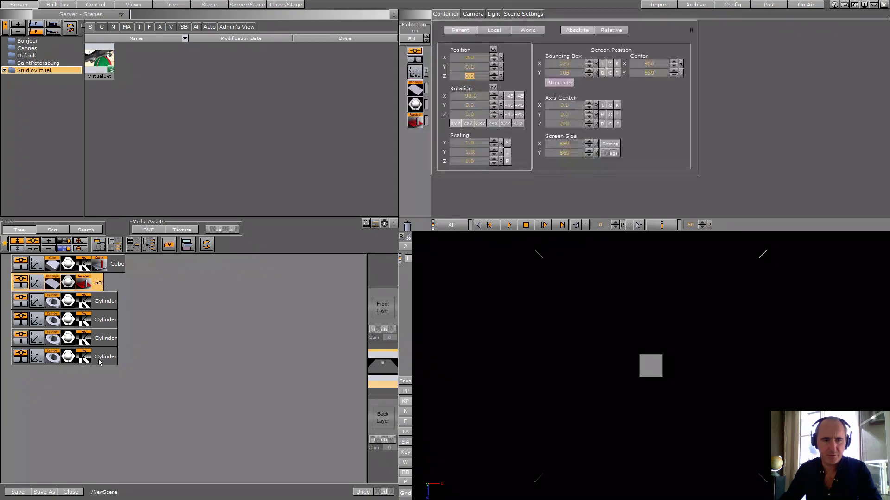
{"action": "left_click", "coordinate": [101, 360], "text": "shift"}
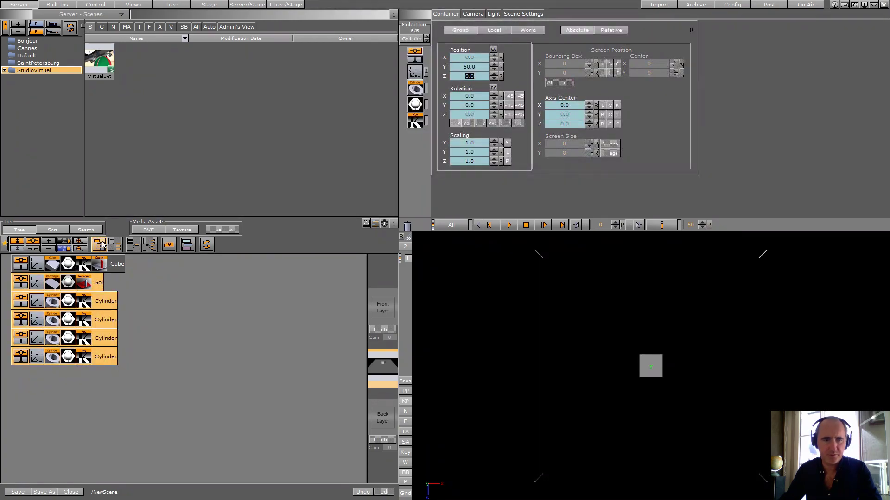
{"action": "left_click", "coordinate": [100, 245]}
{"action": "double_click", "coordinate": [63, 283]}
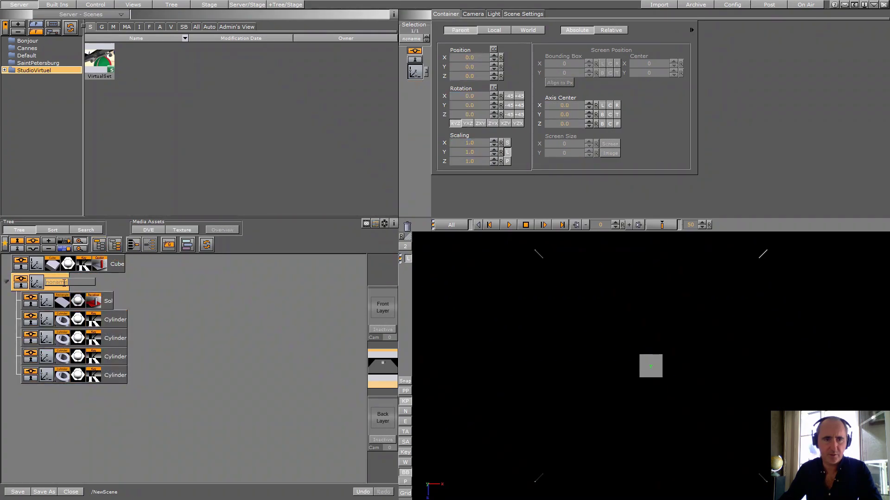
{"action": "type", "text": "repere"}
{"action": "key", "text": "Return"}
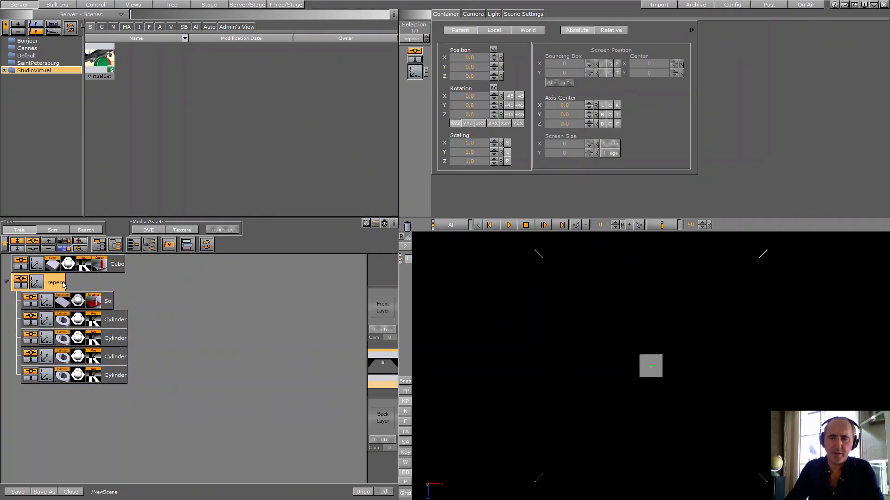
View the scene through camera 1, hide and show the repere group again, and collapse its container.
{"action": "left_click", "coordinate": [418, 247]}
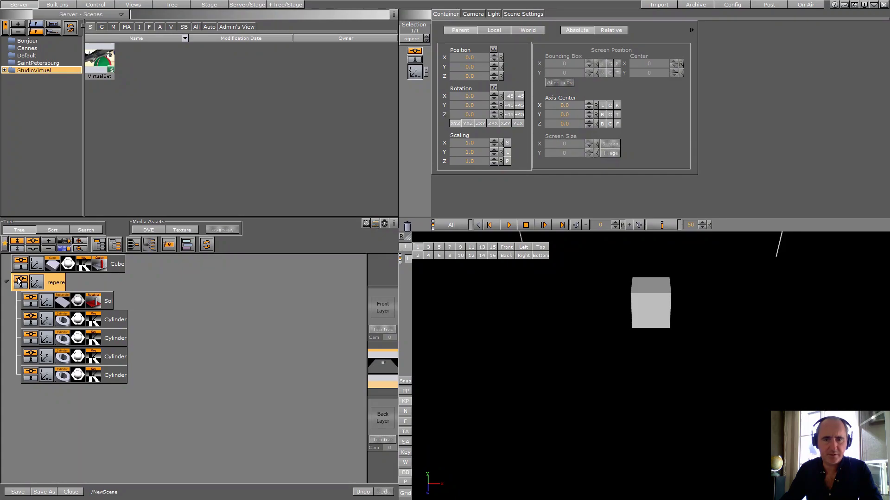
{"action": "left_click", "coordinate": [18, 281]}
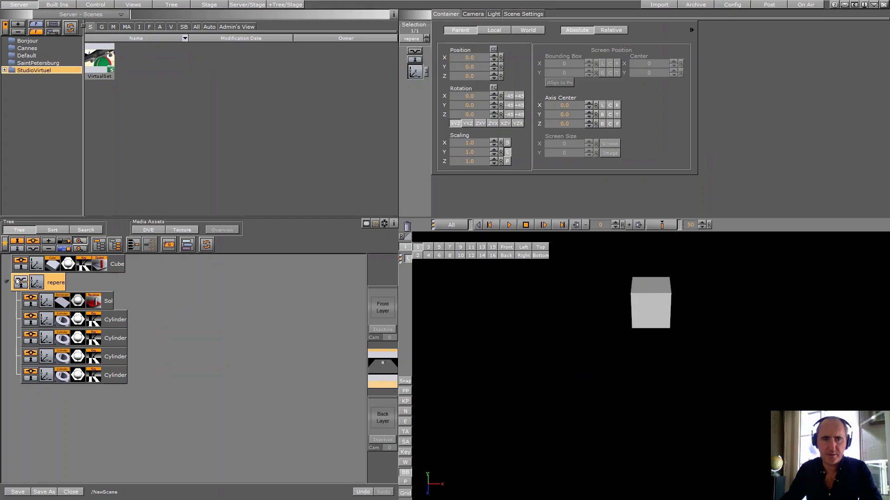
{"action": "left_click", "coordinate": [19, 282]}
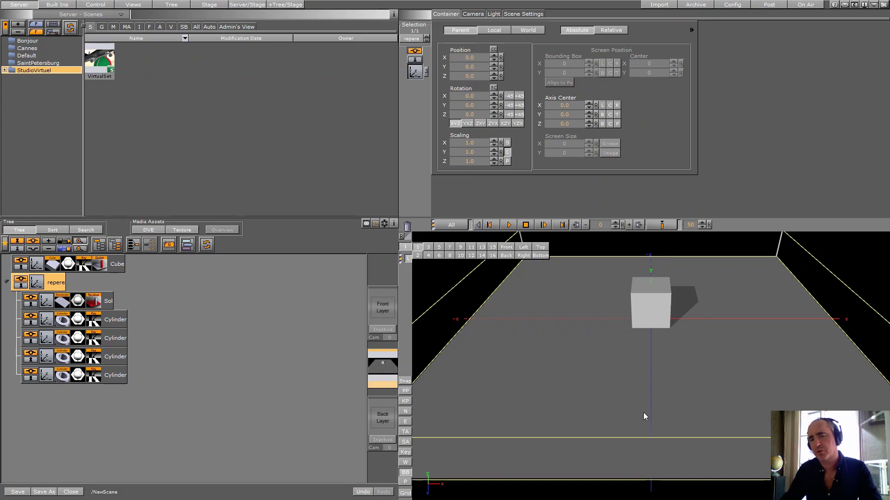
{"action": "left_click", "coordinate": [336, 276]}
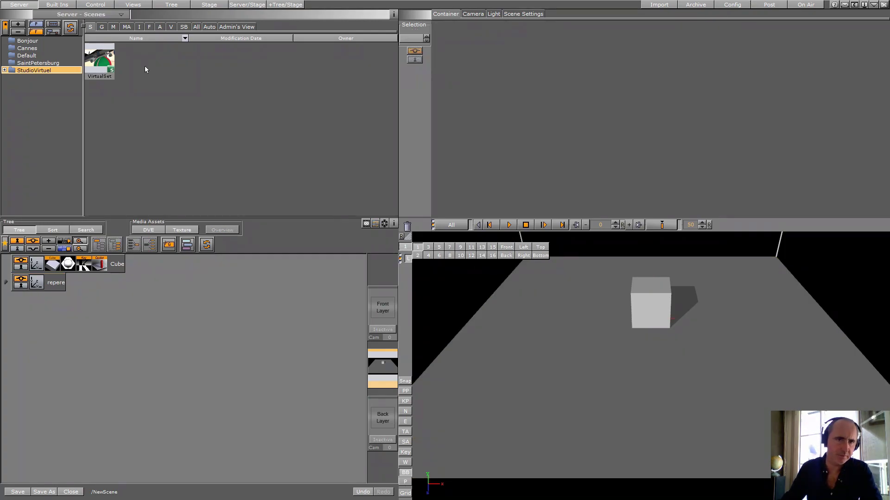
Add the Djokovic image from the StudioVirtuel folder as a new container and toggle the repere group's visibility off and on.
{"action": "left_click", "coordinate": [139, 27]}
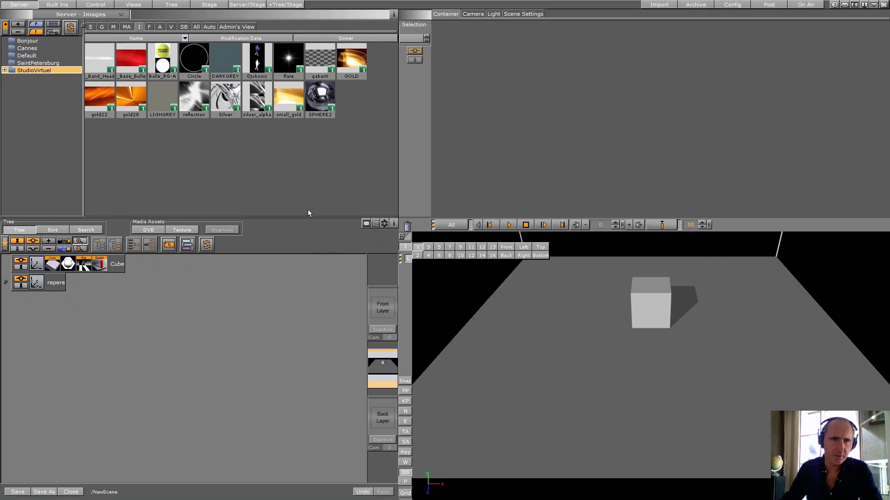
{"action": "left_click_drag", "start_coordinate": [264, 66], "coordinate": [51, 312]}
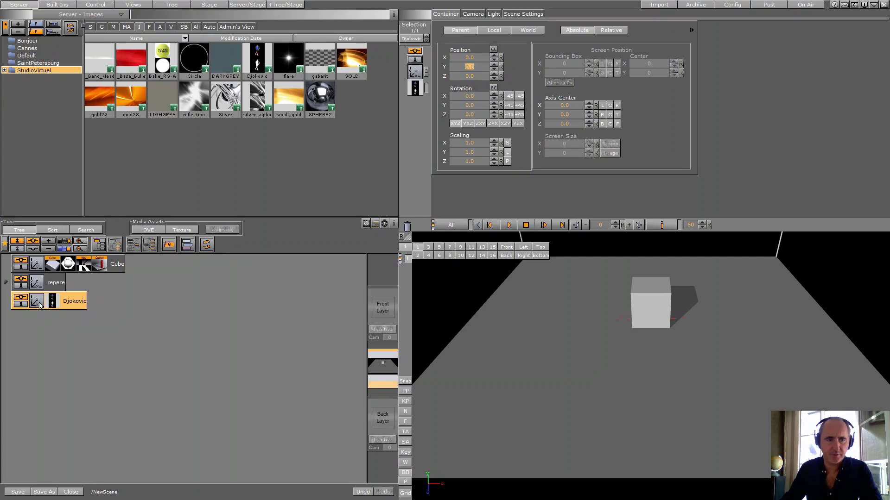
{"action": "left_click", "coordinate": [26, 280]}
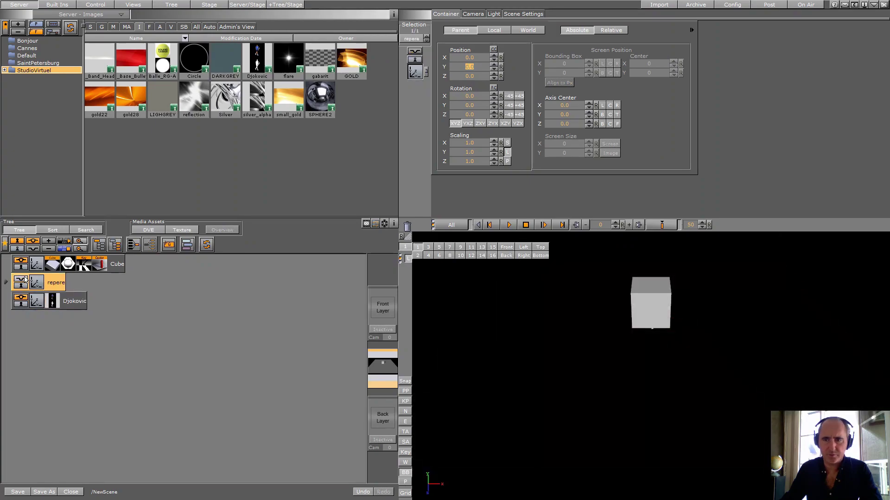
{"action": "left_click", "coordinate": [25, 280]}
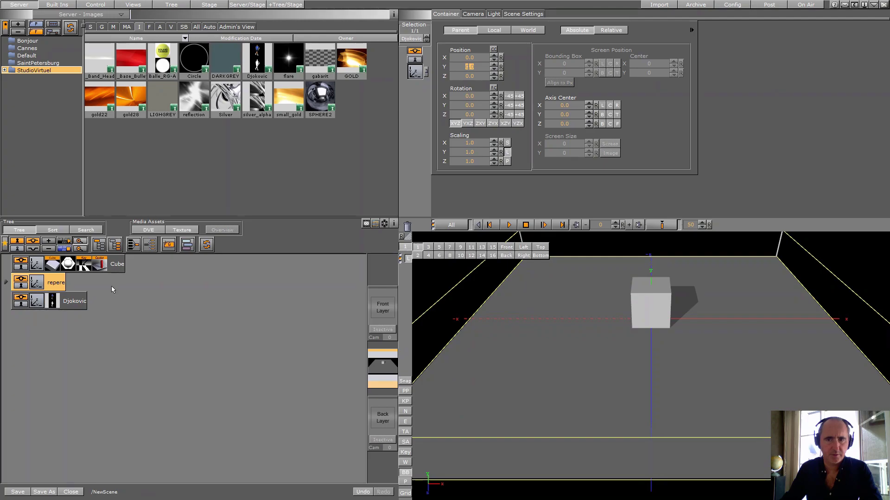
Move the cube to X position 152 so it stands beside the Djokovic image.
{"action": "left_click", "coordinate": [42, 301]}
{"action": "left_click", "coordinate": [36, 268]}
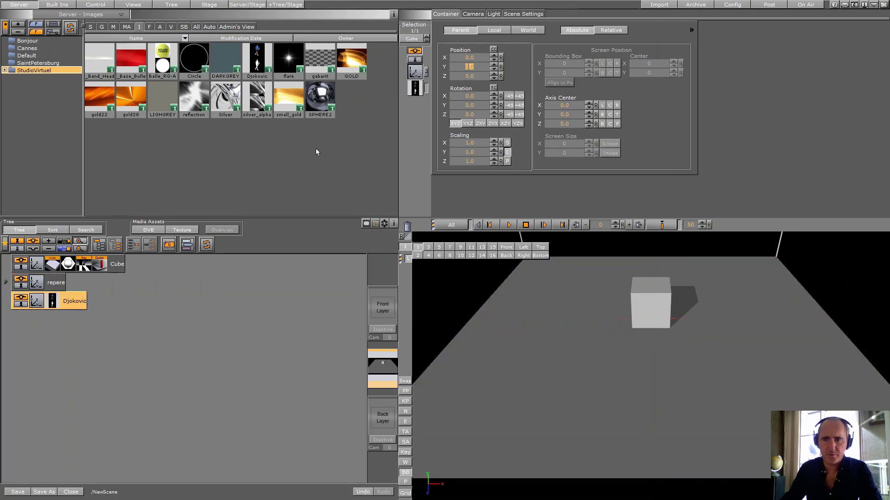
{"action": "left_click_drag", "start_coordinate": [462, 63], "coordinate": [531, 64]}
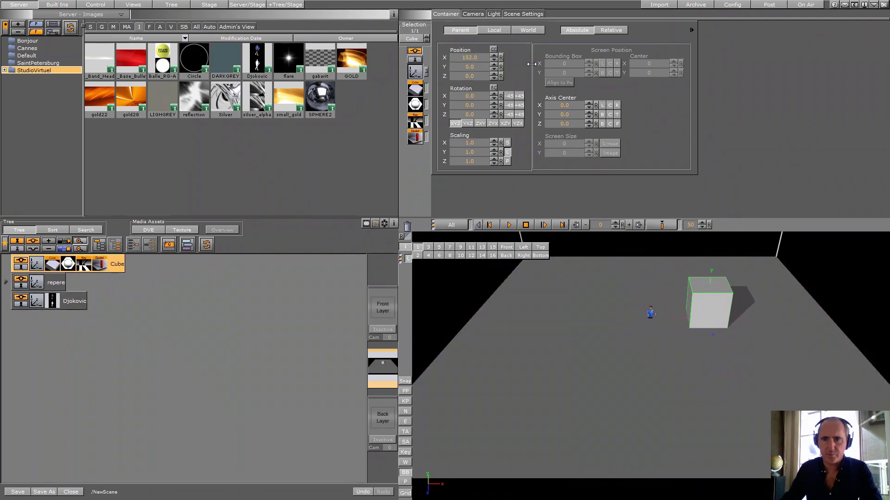
Set the Djokovic image's Y axis center to its bottom edge and reset its Y position to 0.
{"action": "left_click", "coordinate": [75, 306]}
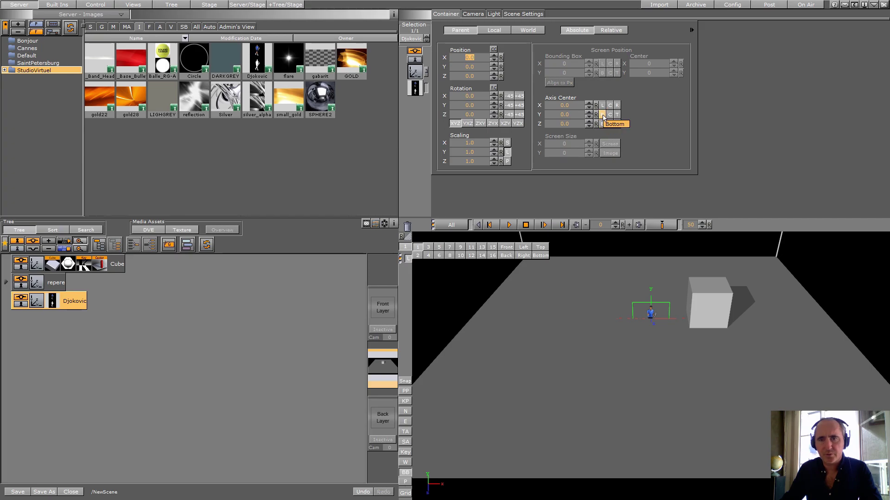
{"action": "left_click", "coordinate": [603, 114]}
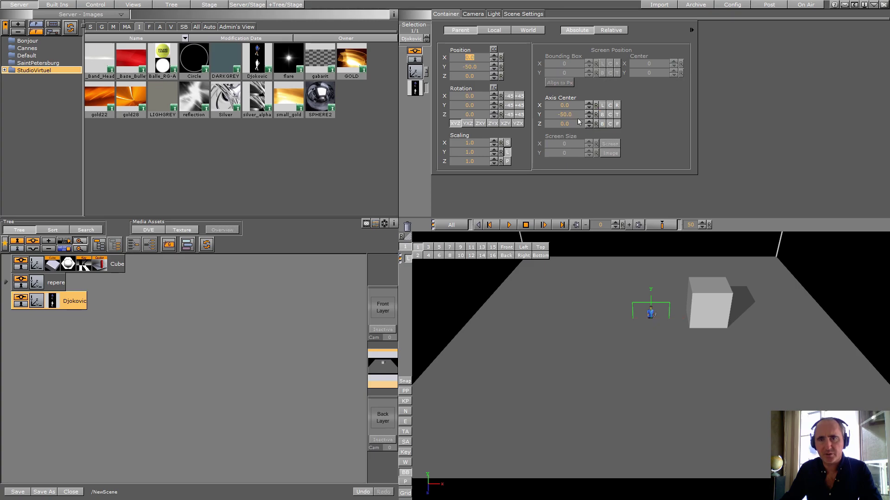
{"action": "left_click", "coordinate": [501, 67]}
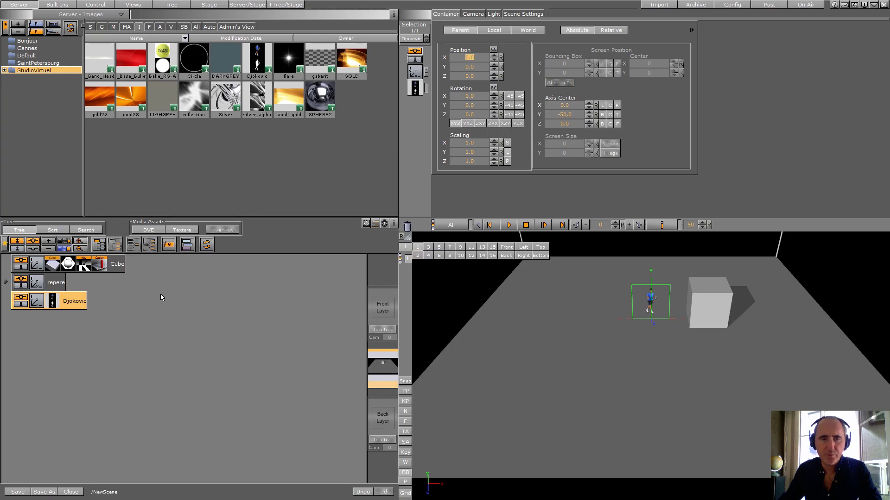
Check the Djokovic image through cameras 2 and 1 and toggle the bounding box display.
{"action": "left_click", "coordinate": [417, 256]}
{"action": "left_click", "coordinate": [418, 249]}
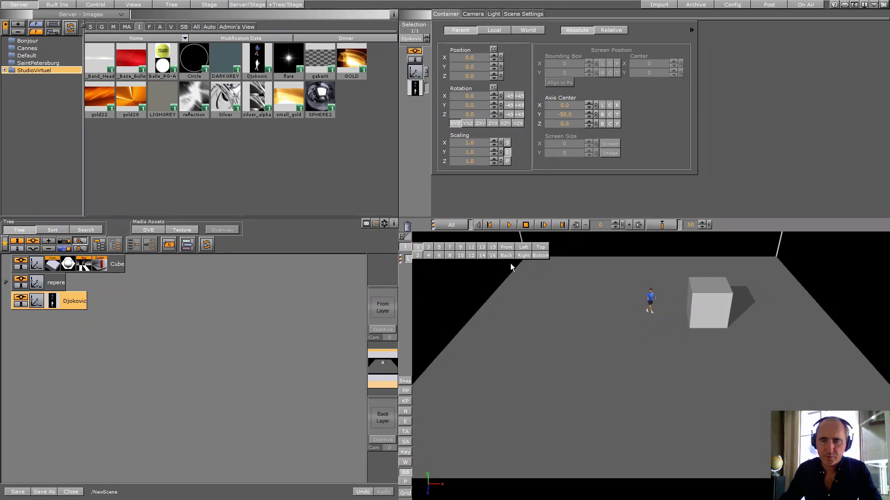
{"action": "left_click", "coordinate": [78, 303]}
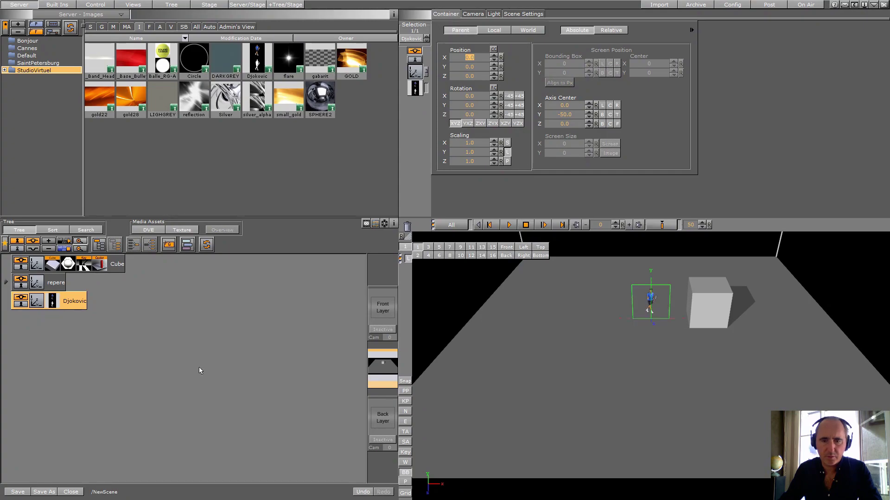
{"action": "left_click", "coordinate": [409, 472]}
{"action": "left_click", "coordinate": [410, 473]}
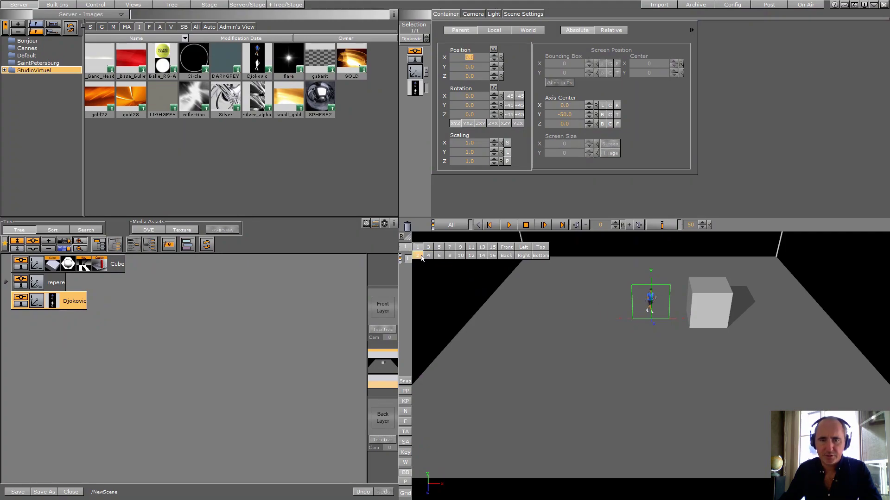
Narrow camera 1's lens angle and raise its tilt to frame the Djokovic image closely.
{"action": "left_click", "coordinate": [474, 14]}
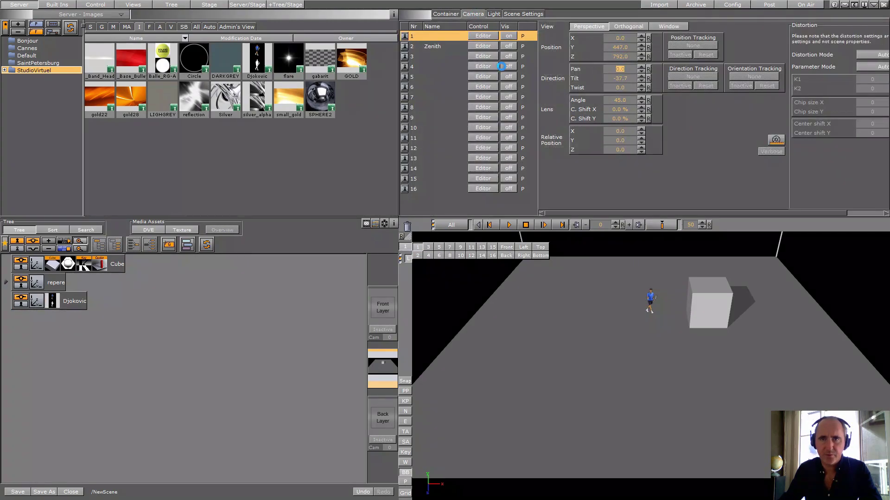
{"action": "left_click_drag", "start_coordinate": [625, 100], "coordinate": [455, 109]}
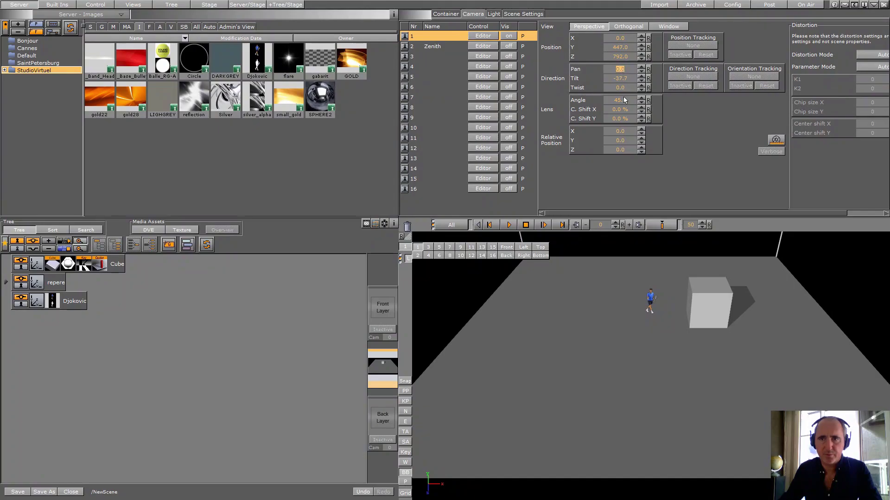
{"action": "left_click_drag", "start_coordinate": [627, 79], "coordinate": [685, 84]}
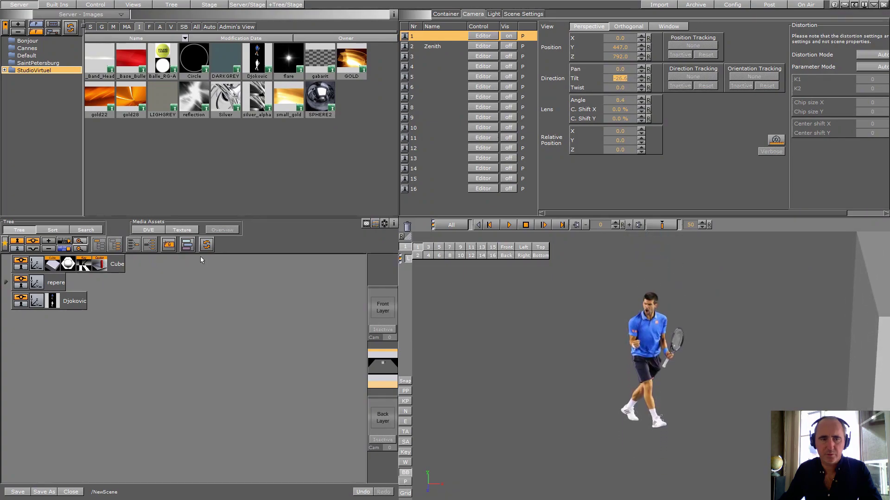
Scale the Djokovic image's texture proportionally to 1.27 in X and Y.
{"action": "left_click", "coordinate": [76, 304]}
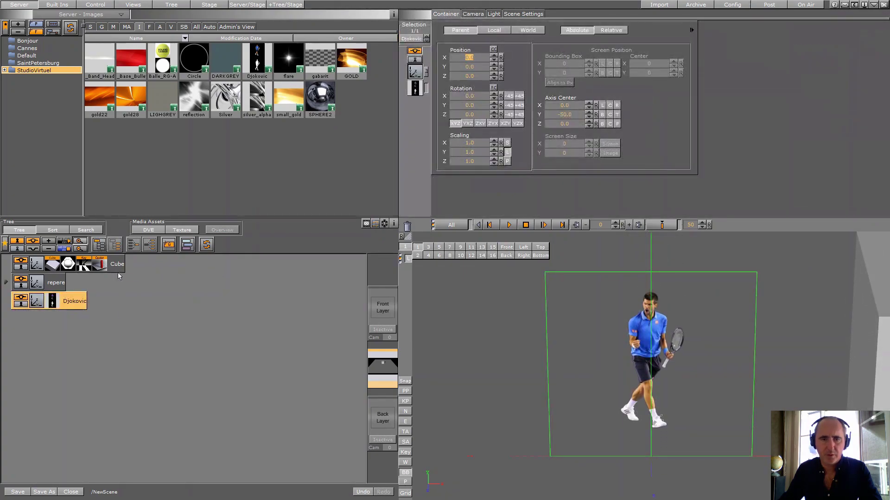
{"action": "left_click", "coordinate": [53, 304]}
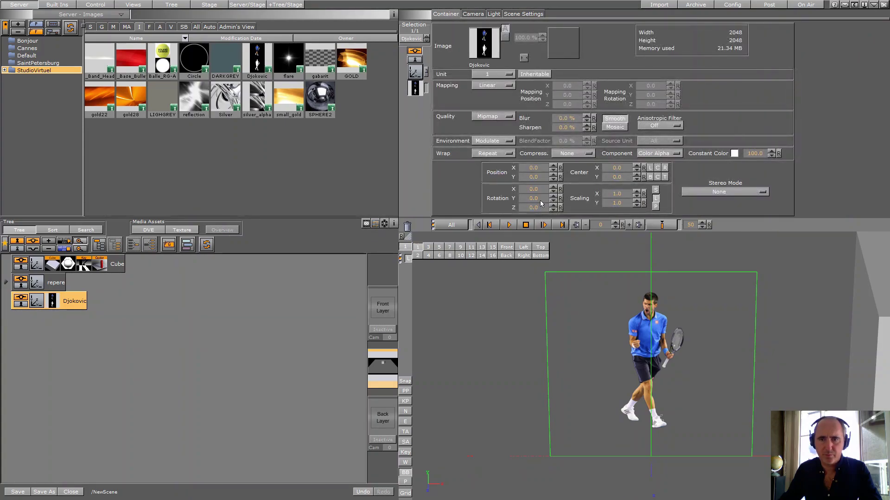
{"action": "mouse_move", "coordinate": [620, 195]}
{"action": "left_mouse_down"}
{"action": "mouse_move", "coordinate": [641, 195]}
{"action": "mouse_move", "coordinate": [608, 204]}
{"action": "left_mouse_up"}
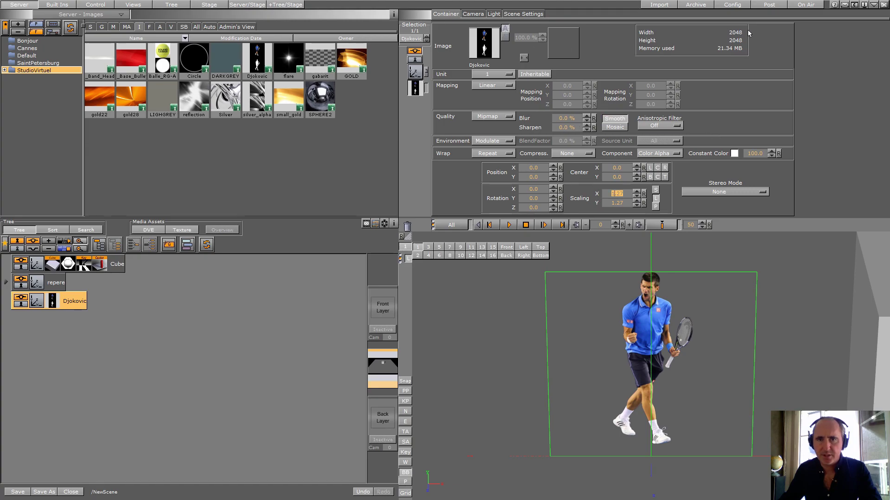
Display the Djokovic container's dimension information alongside its transformation settings.
{"action": "left_click", "coordinate": [415, 72]}
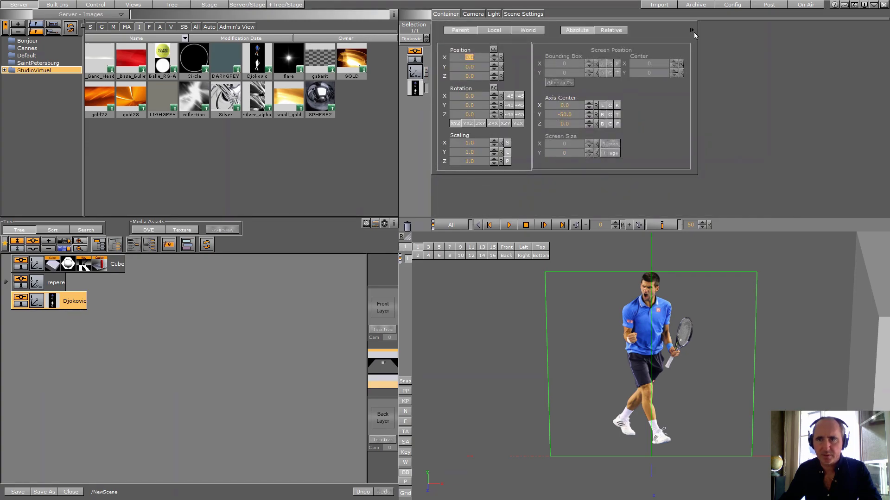
{"action": "left_click", "coordinate": [691, 29]}
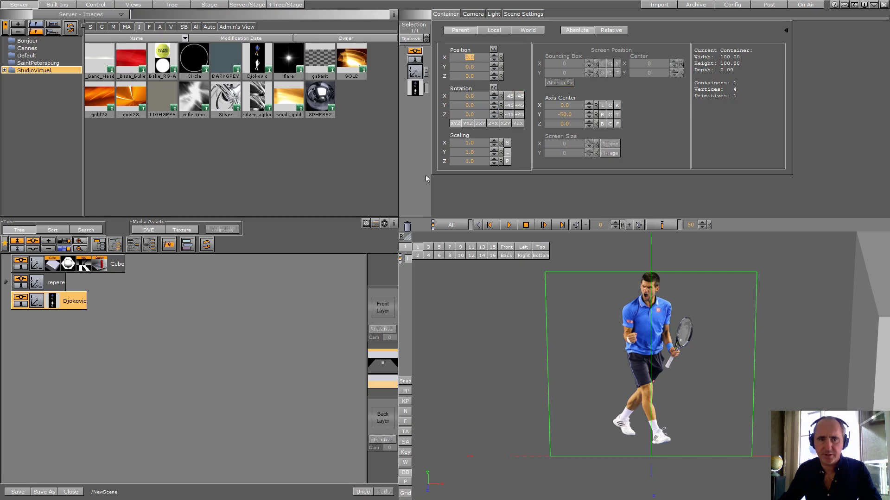
Scale the Djokovic image's texture proportionally to 1.36 and set its Y position to -0.4 to fit the container's edges.
{"action": "left_click", "coordinate": [58, 303]}
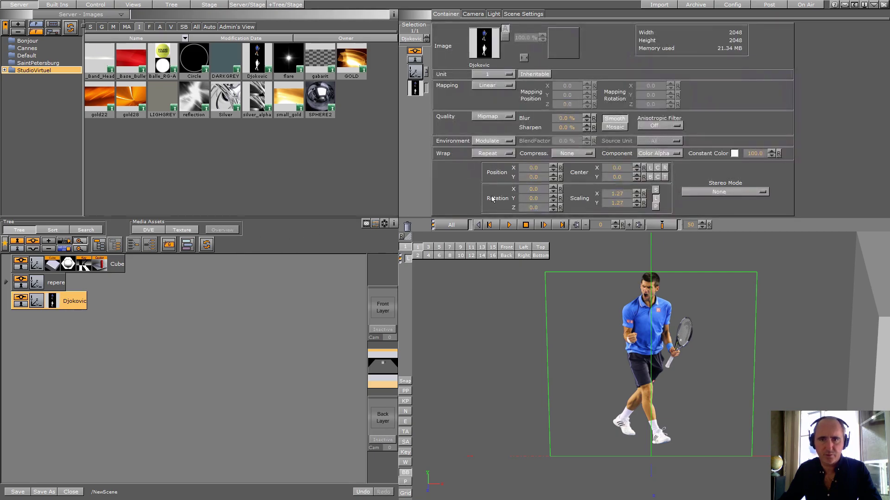
{"action": "left_click_drag", "start_coordinate": [621, 193], "coordinate": [610, 181]}
{"action": "left_click_drag", "start_coordinate": [536, 179], "coordinate": [536, 178]}
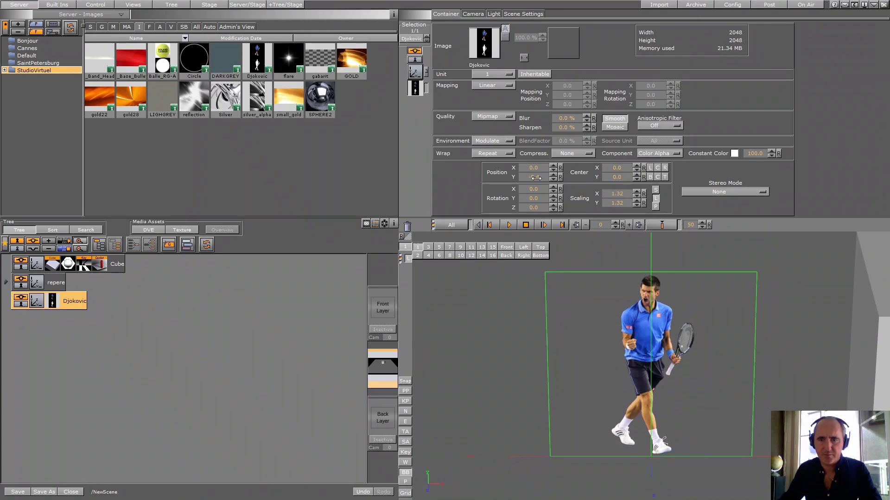
{"action": "left_click", "coordinate": [637, 196]}
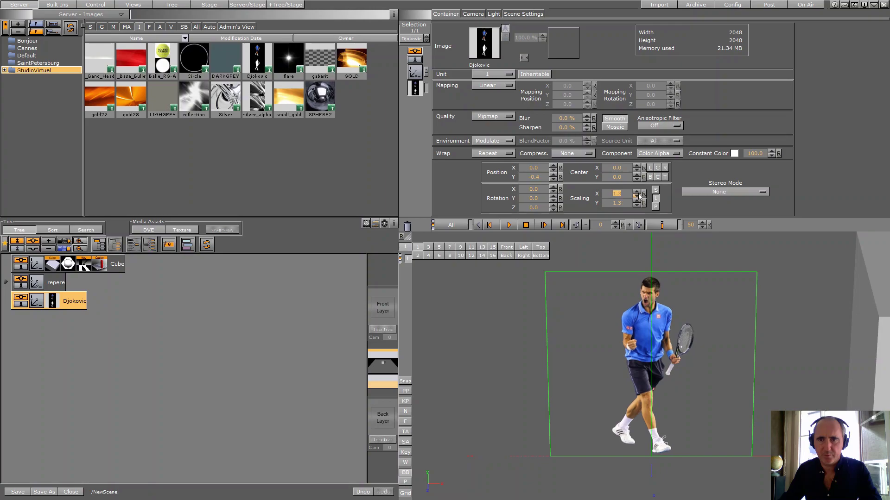
{"action": "left_click", "coordinate": [638, 191]}
{"action": "left_click", "coordinate": [638, 191]}
{"action": "left_click", "coordinate": [638, 191]}
{"action": "left_click", "coordinate": [638, 191]}
{"action": "left_click", "coordinate": [638, 191]}
{"action": "left_click", "coordinate": [638, 191]}
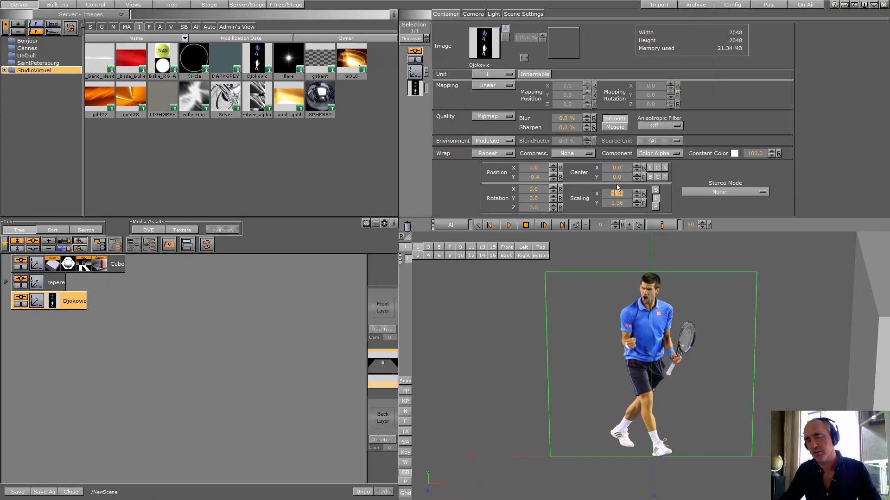
Reset camera 1's lens angle to 45 and scale the Djokovic container proportionally to 1.88.
{"action": "left_click", "coordinate": [476, 15]}
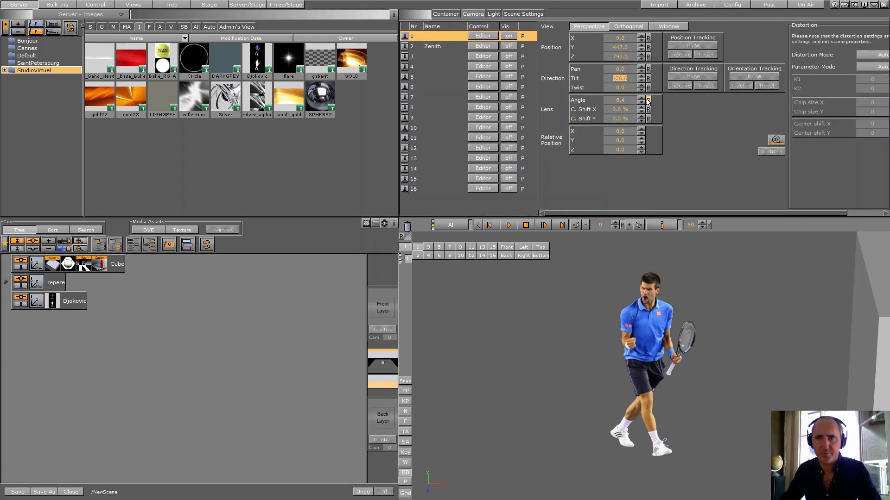
{"action": "left_click", "coordinate": [648, 100]}
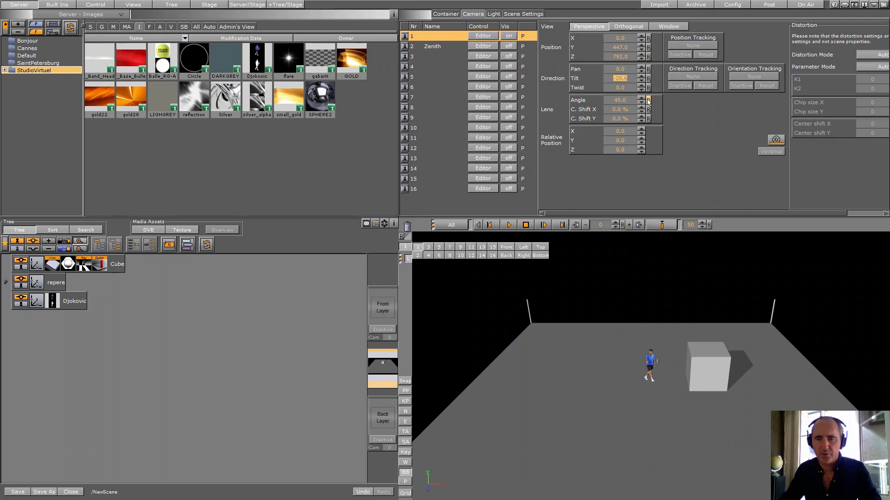
{"action": "left_click", "coordinate": [37, 301]}
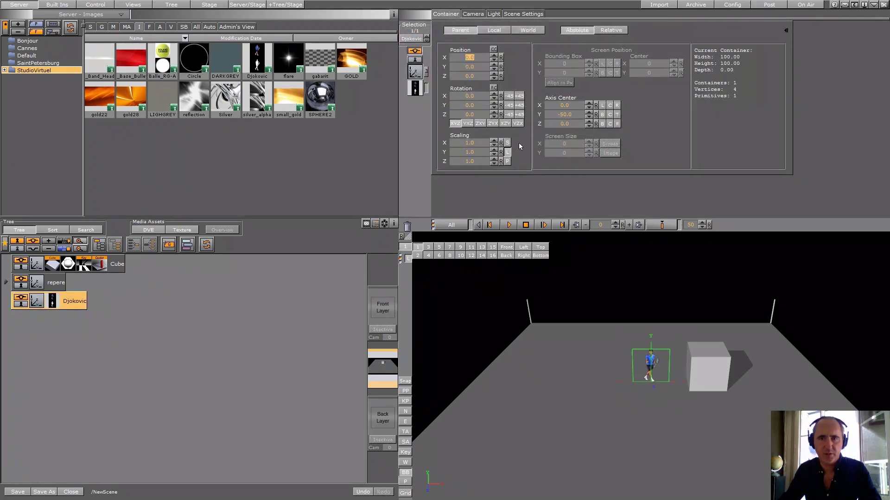
{"action": "left_click", "coordinate": [480, 143]}
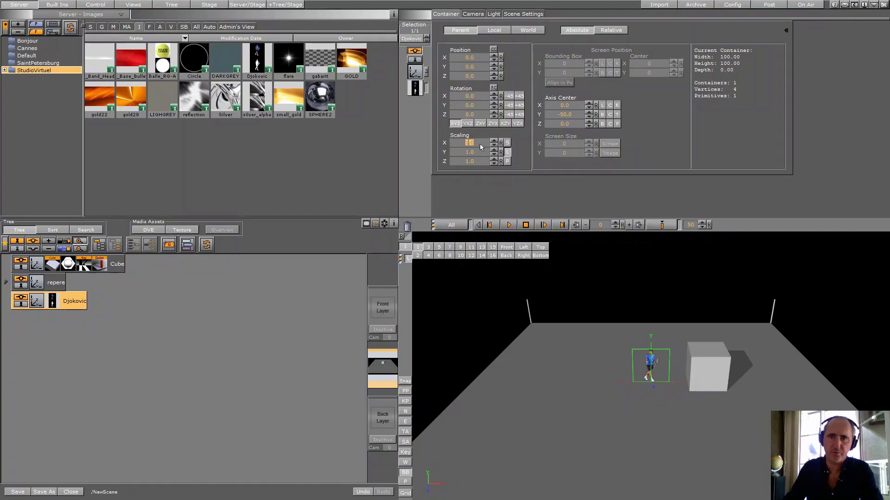
{"action": "type", "text": "1.88"}
{"action": "key", "text": "Return"}
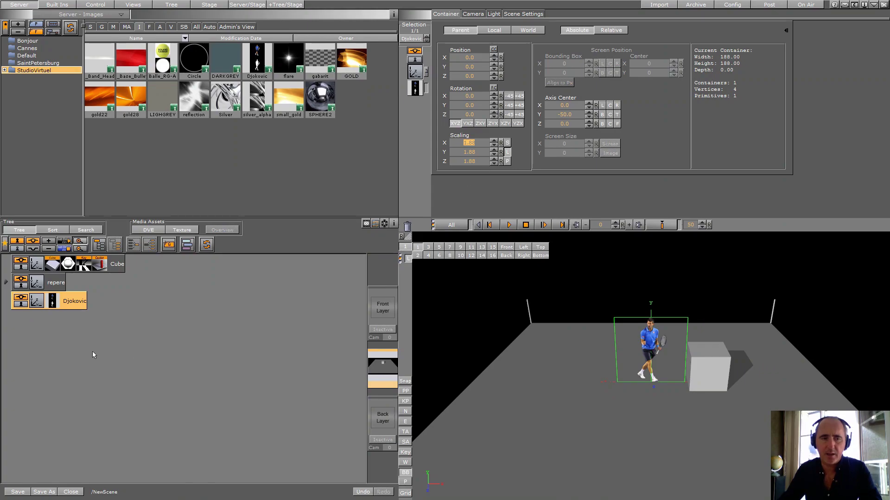
Rotate the Djokovic container to 167 degrees about its Y axis to show its reverse side.
{"action": "left_click_drag", "start_coordinate": [481, 116], "coordinate": [476, 117]}
{"action": "left_click", "coordinate": [501, 114]}
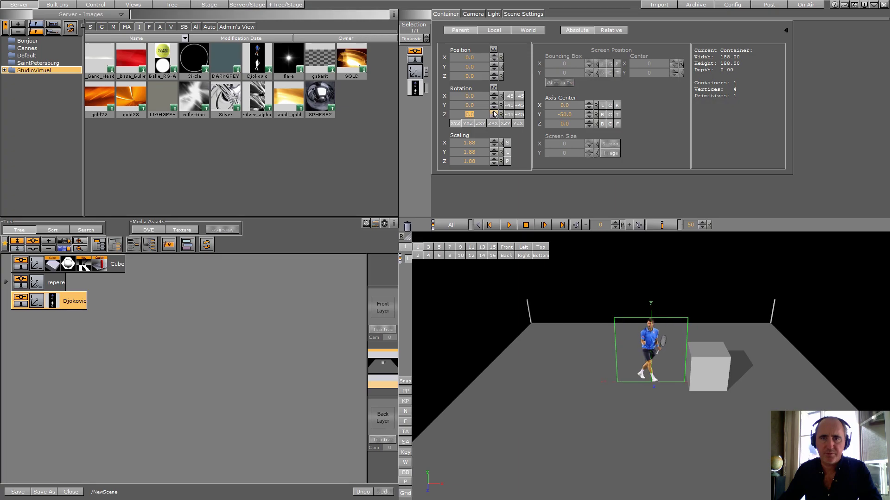
{"action": "left_click_drag", "start_coordinate": [481, 106], "coordinate": [558, 125]}
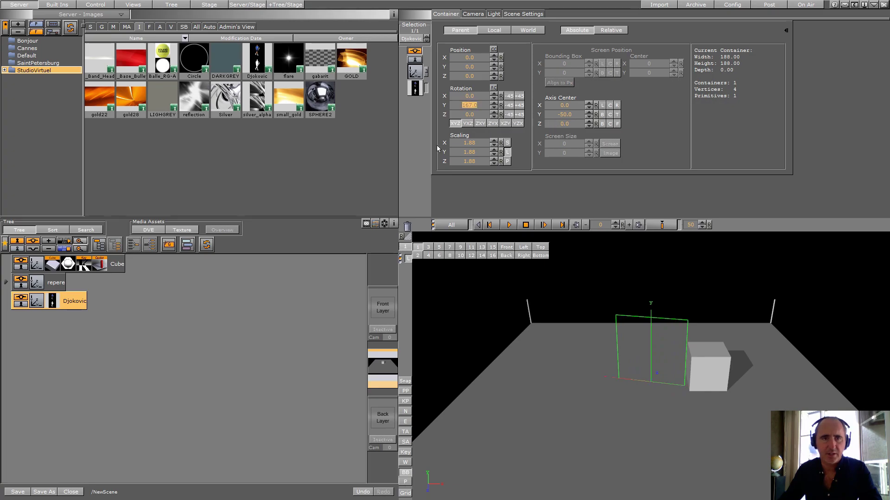
Add the Expert container plugin to the Djokovic container and turn its Back Face option on.
{"action": "left_click", "coordinate": [57, 4]}
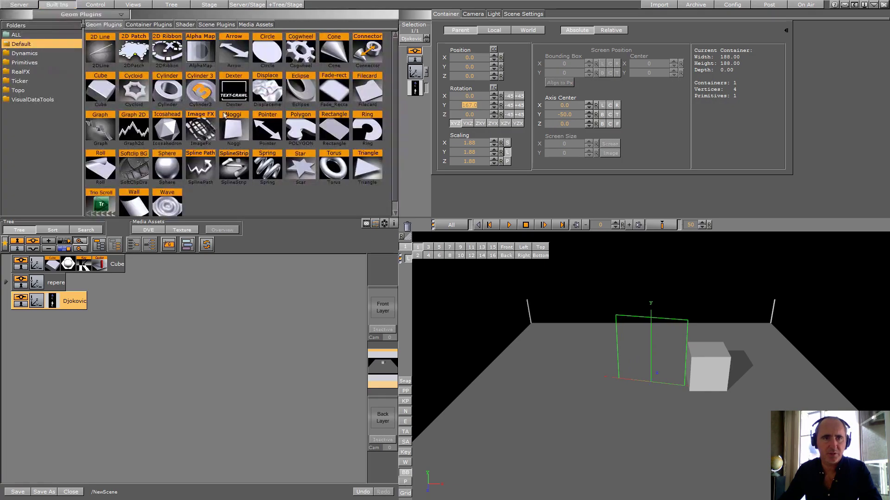
{"action": "left_click", "coordinate": [18, 35]}
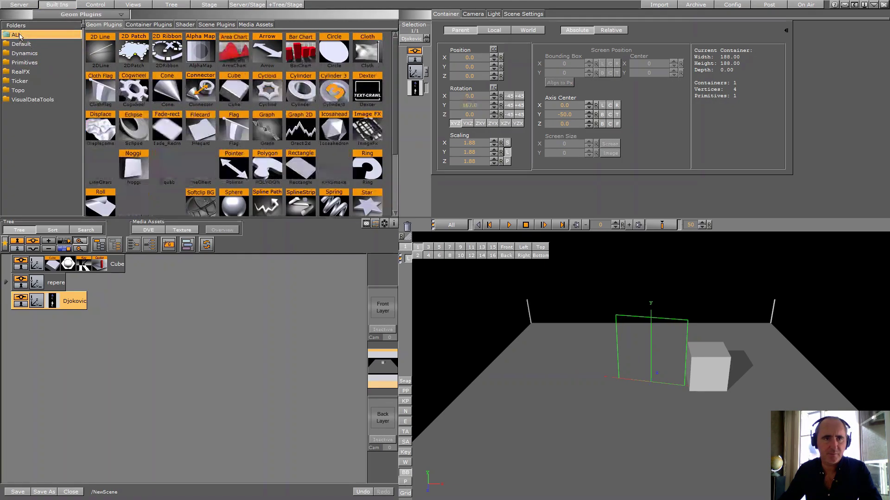
{"action": "left_click", "coordinate": [159, 23]}
{"action": "left_click_drag", "start_coordinate": [204, 51], "coordinate": [68, 302]}
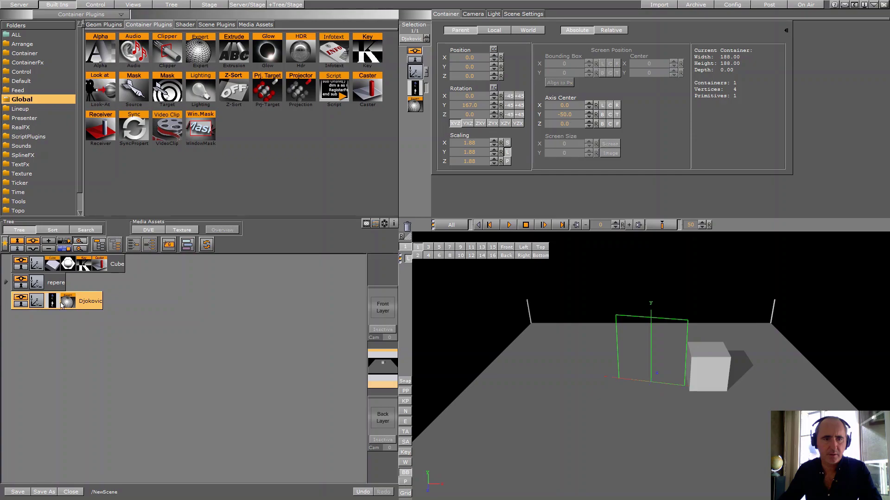
{"action": "left_click", "coordinate": [69, 303]}
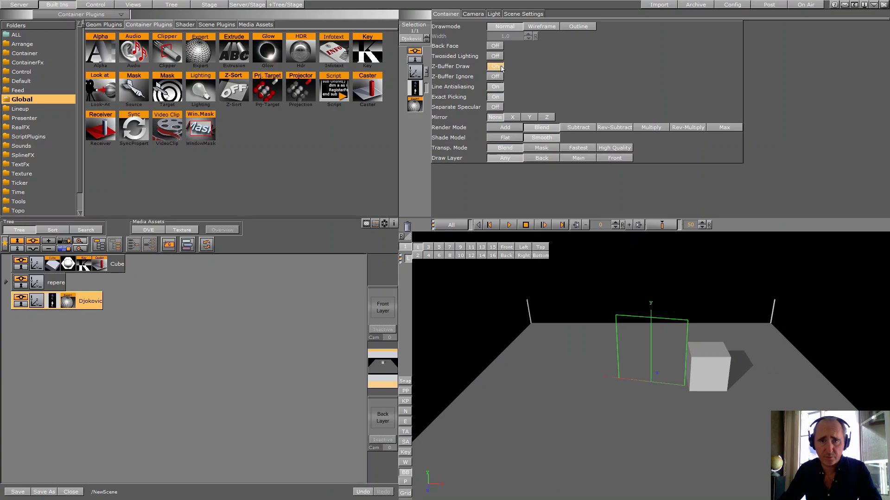
{"action": "left_click", "coordinate": [495, 46]}
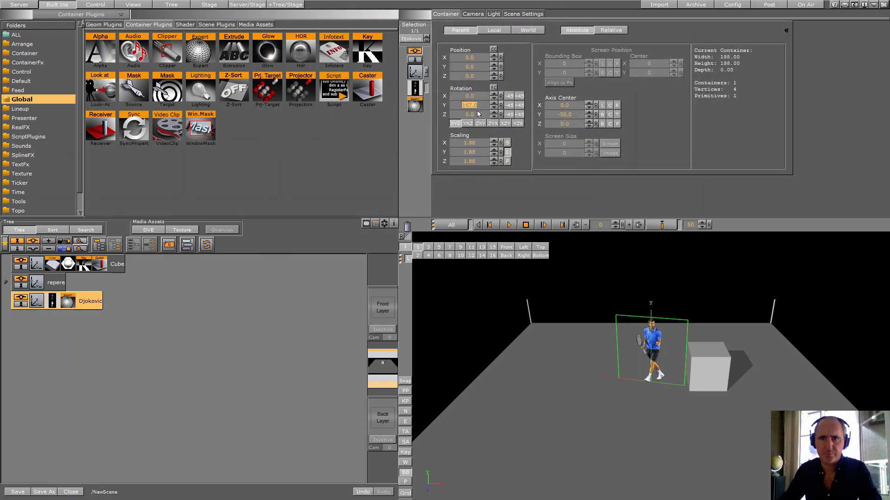
Rotate the Djokovic container about its Y axis to 360 degrees so it faces the camera.
{"action": "left_click_drag", "start_coordinate": [473, 109], "coordinate": [551, 115]}
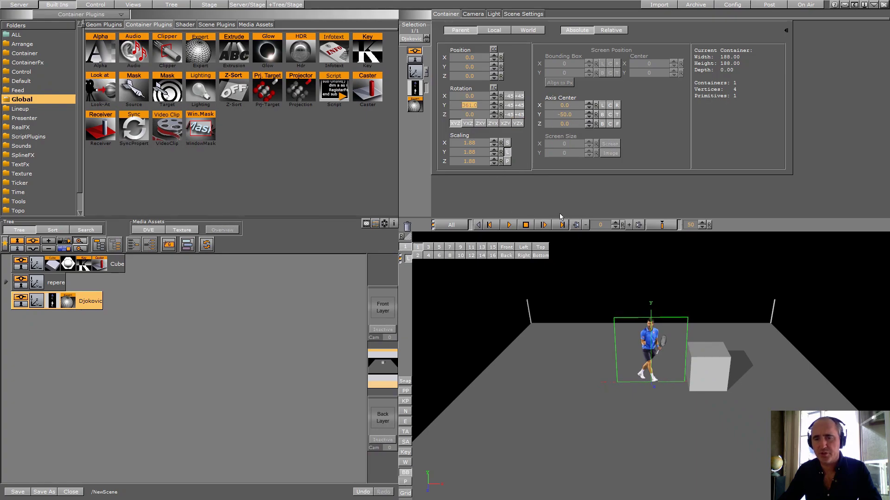
{"action": "left_click_drag", "start_coordinate": [484, 109], "coordinate": [482, 106]}
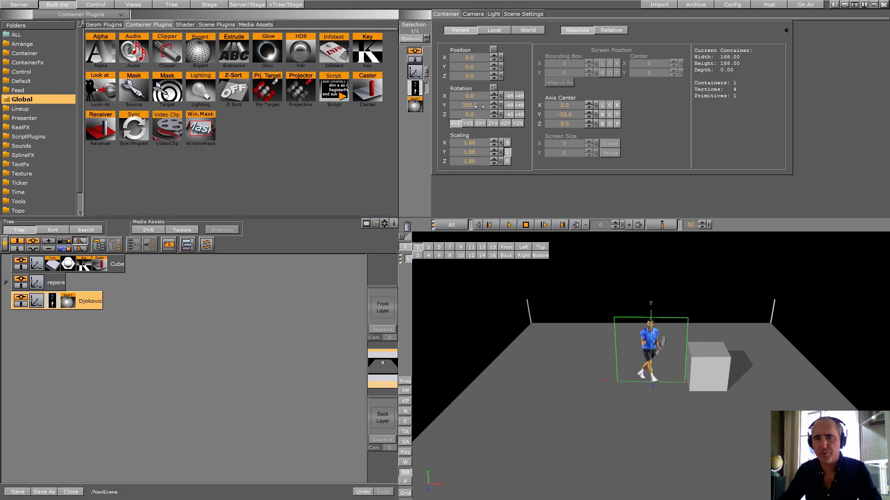
{"action": "left_click", "coordinate": [482, 106]}
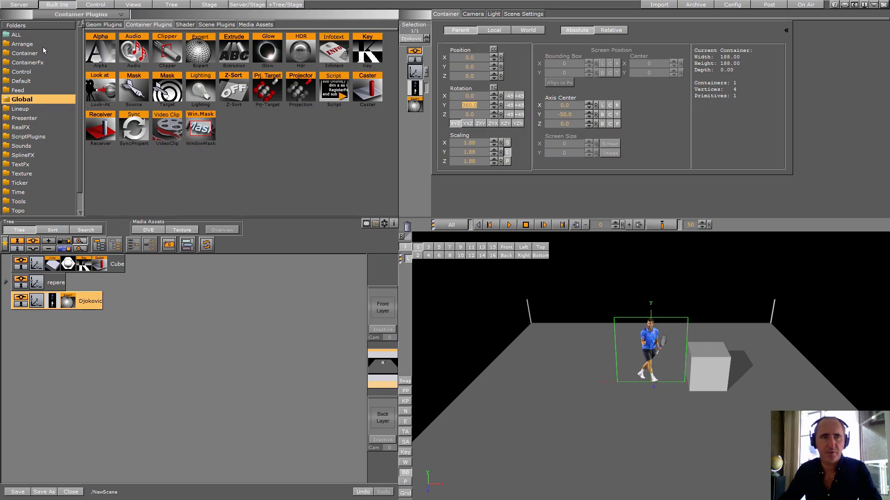
Add the airplane hornet geometry from the StudioVirtuel folder to the scene tree as a new container.
{"action": "left_click", "coordinate": [26, 8]}
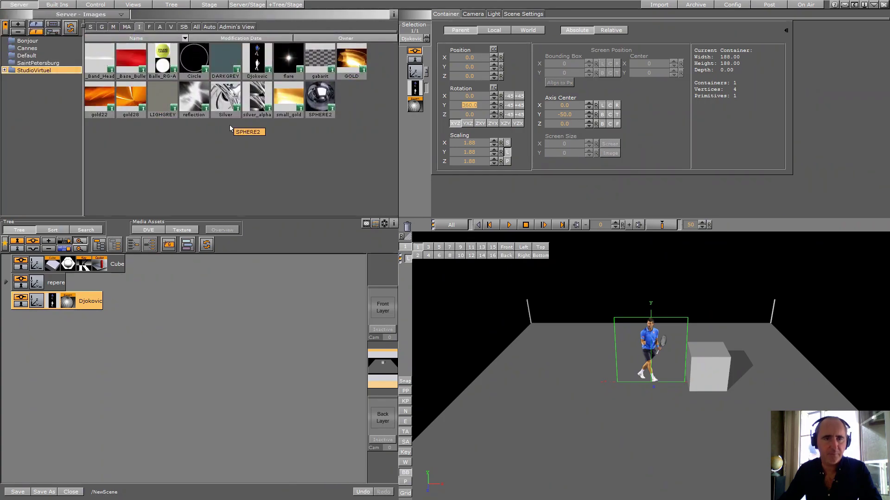
{"action": "left_click", "coordinate": [101, 27]}
{"action": "left_click_drag", "start_coordinate": [98, 55], "coordinate": [54, 342]}
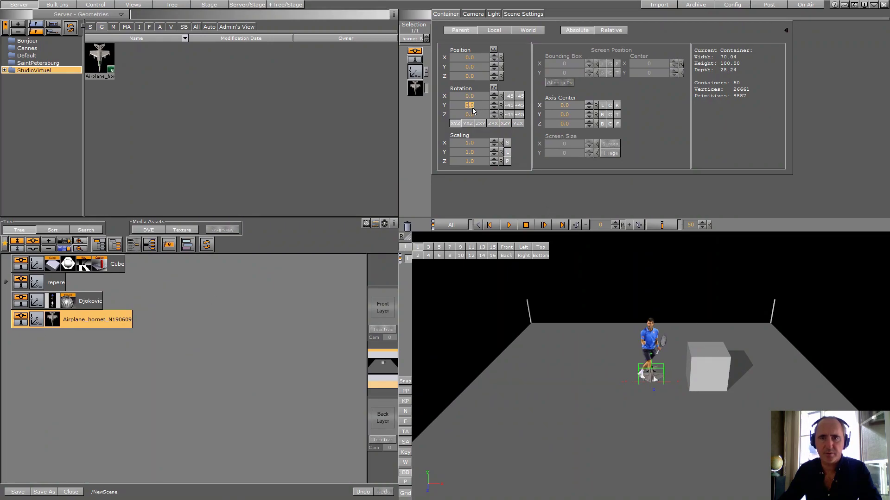
Scale the airplane proportionally to 3.79, rotate it to -90 in X and 20 in Y, and raise it to Y 230.
{"action": "left_click_drag", "start_coordinate": [467, 144], "coordinate": [524, 144]}
{"action": "left_click_drag", "start_coordinate": [478, 107], "coordinate": [438, 100]}
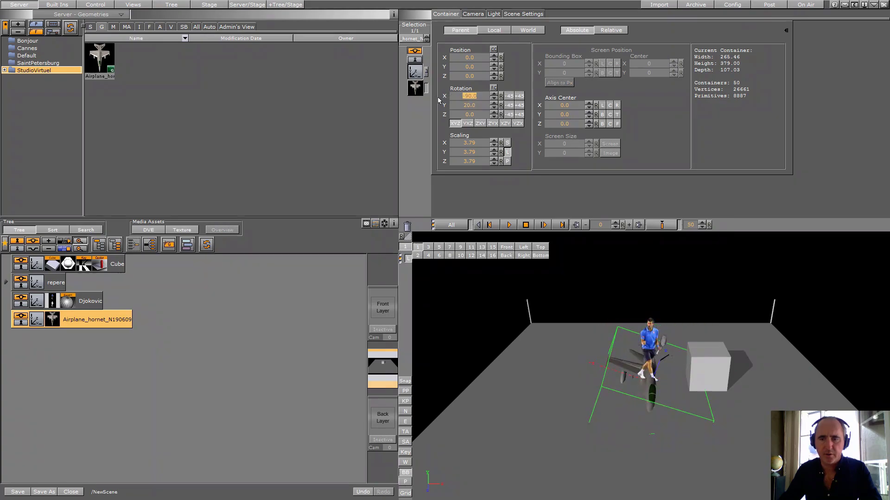
{"action": "left_click_drag", "start_coordinate": [478, 70], "coordinate": [581, 89]}
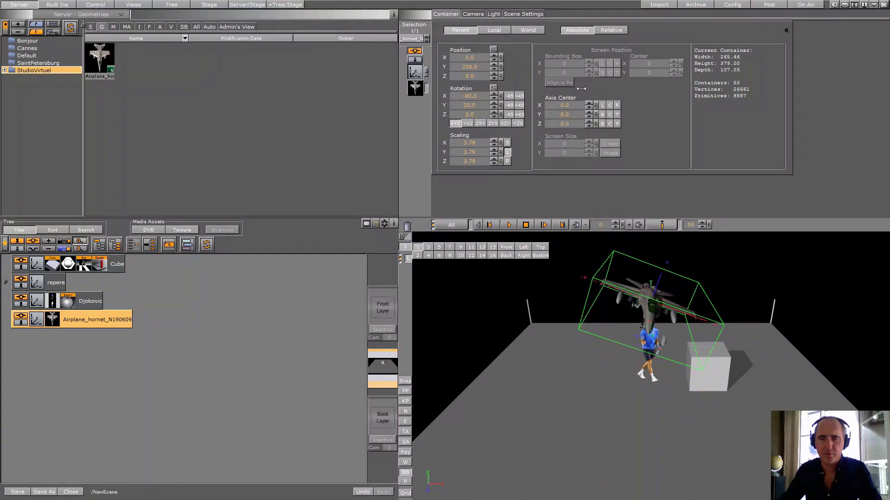
Move the airplane to X -184 and Y 95, enlarge it to scale 6.84, and reset its Y rotation to 0.
{"action": "left_click_drag", "start_coordinate": [479, 57], "coordinate": [394, 64]}
{"action": "left_click_drag", "start_coordinate": [470, 144], "coordinate": [613, 137]}
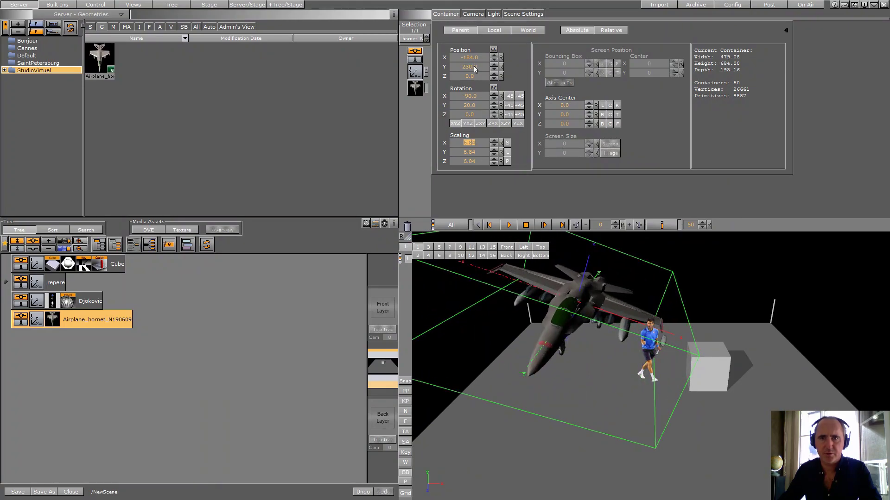
{"action": "left_click", "coordinate": [501, 106]}
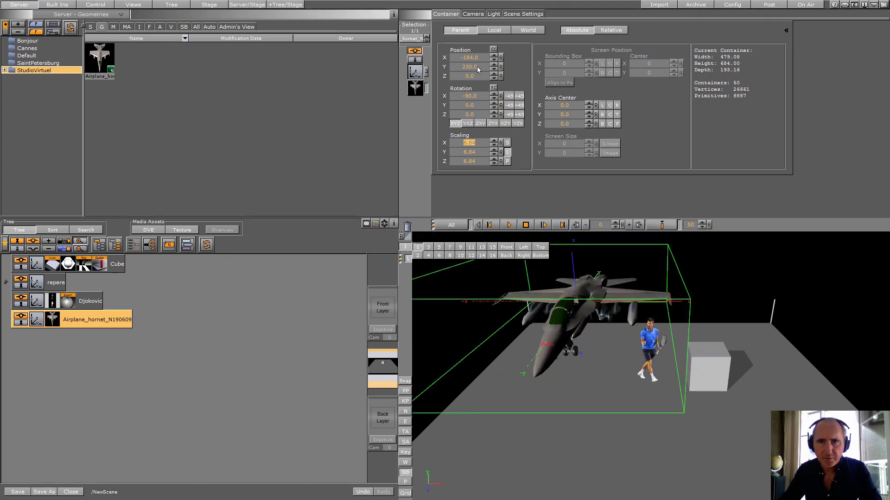
{"action": "left_click_drag", "start_coordinate": [477, 66], "coordinate": [414, 70]}
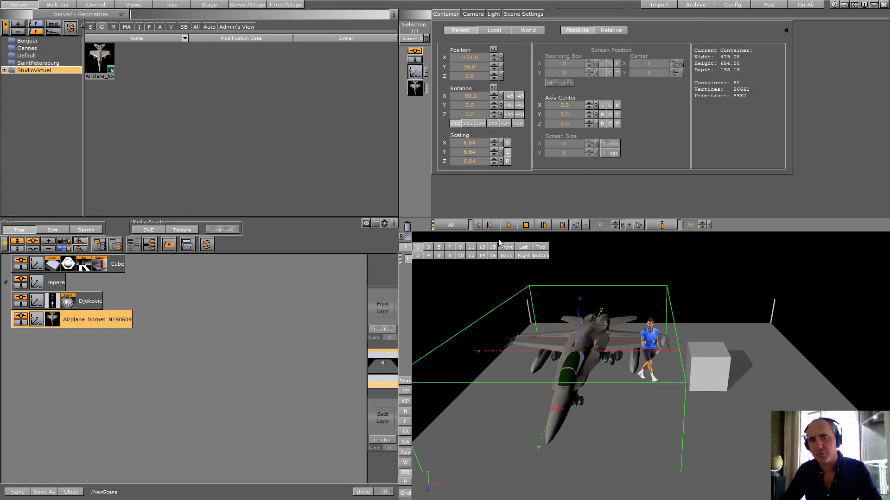
Check the airplane's placement through cameras 2 and 3 and return to camera 1.
{"action": "left_click", "coordinate": [418, 256]}
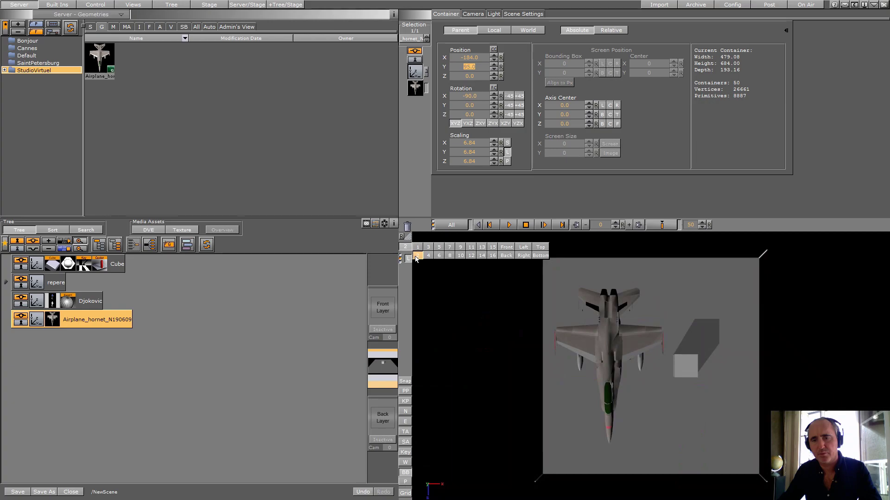
{"action": "left_click", "coordinate": [428, 249]}
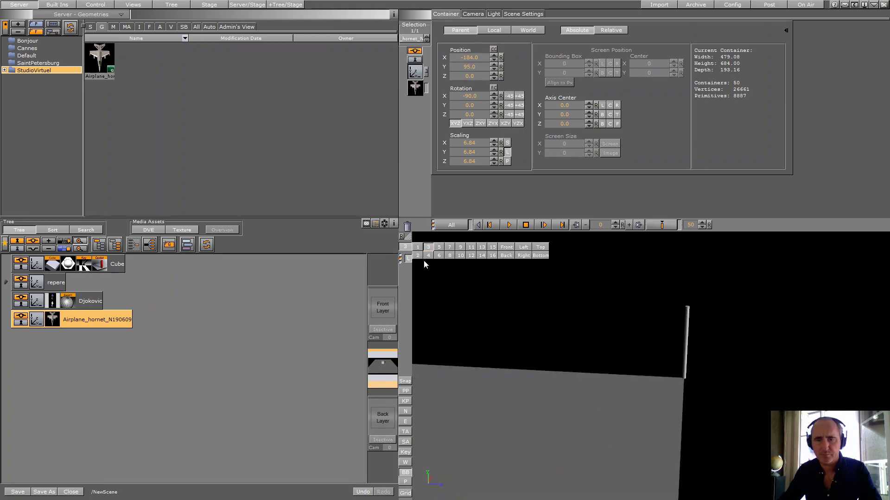
{"action": "left_click", "coordinate": [418, 256]}
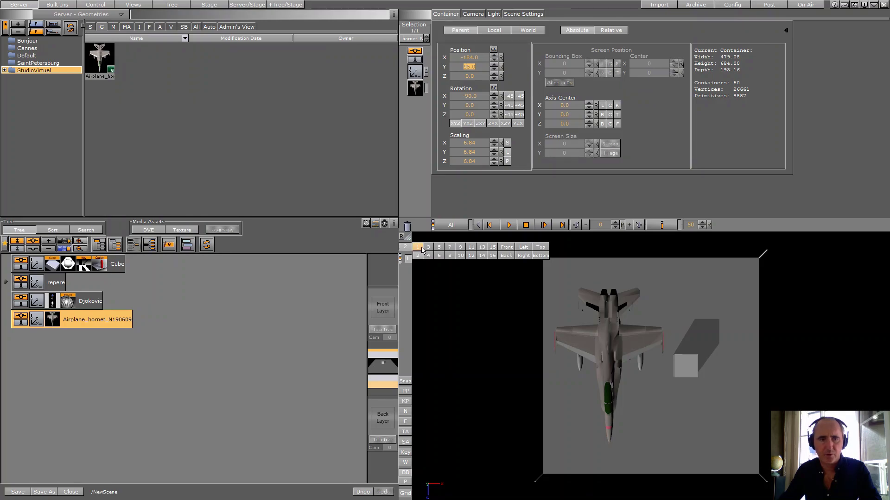
{"action": "left_click", "coordinate": [418, 248]}
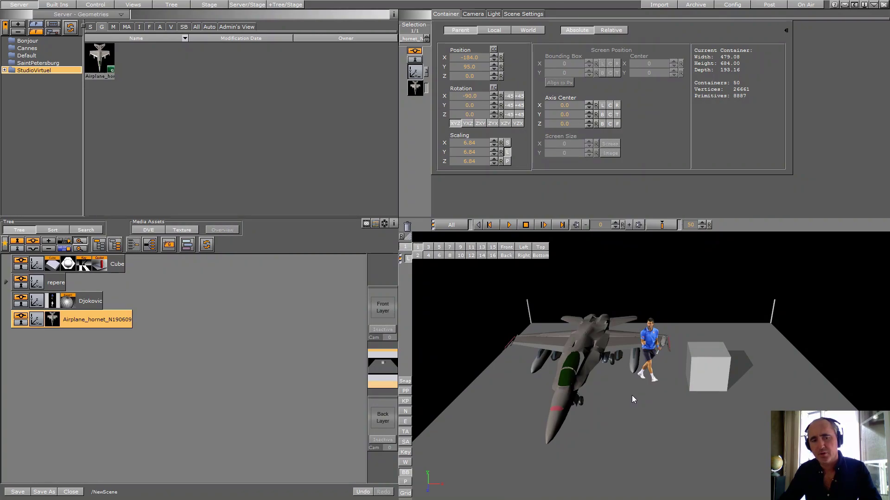
Save the scene under the name reperage in the StudioVirtuel folder.
{"action": "left_click", "coordinate": [44, 492]}
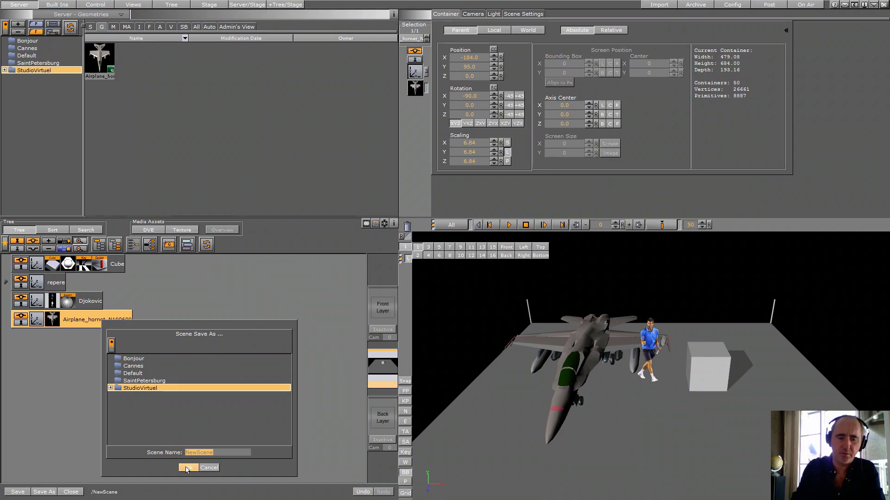
{"action": "type", "text": "reperage"}
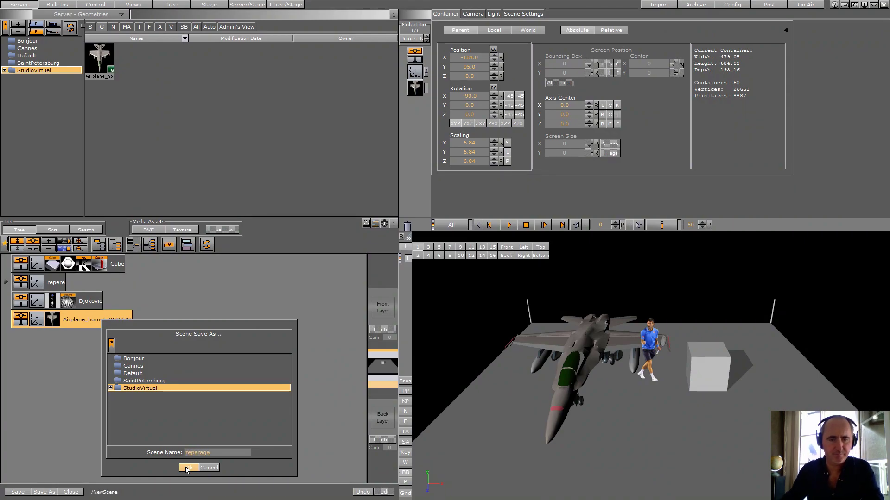
{"action": "left_click", "coordinate": [187, 468]}
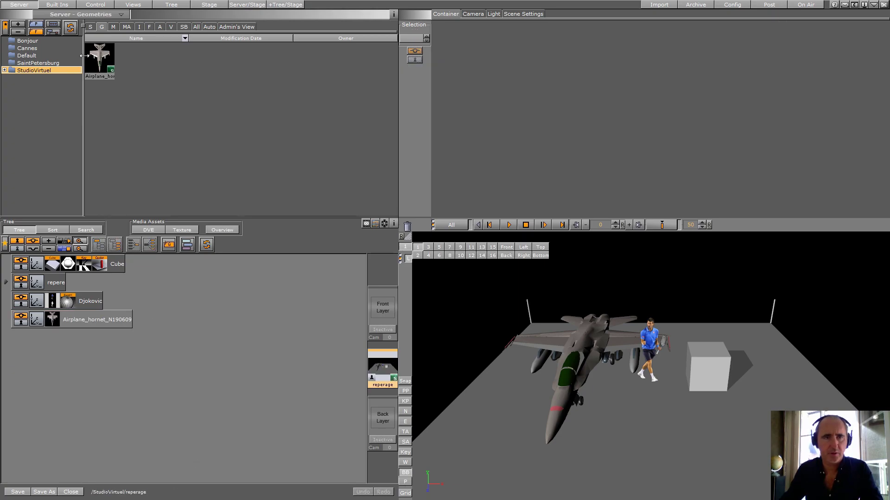
Open the VirtualSet scene from the StudioVirtuel folder and run its CAMERA1 animation, stopping it partway.
{"action": "left_click", "coordinate": [91, 28]}
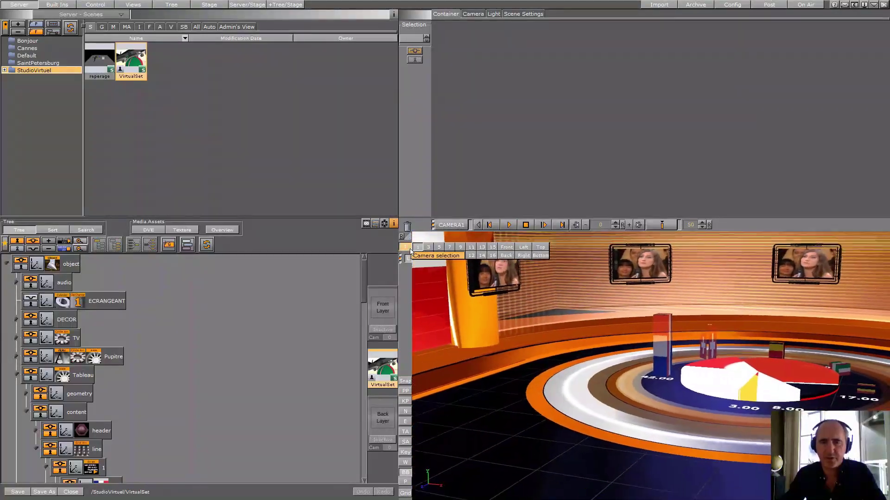
{"action": "left_click", "coordinate": [525, 225]}
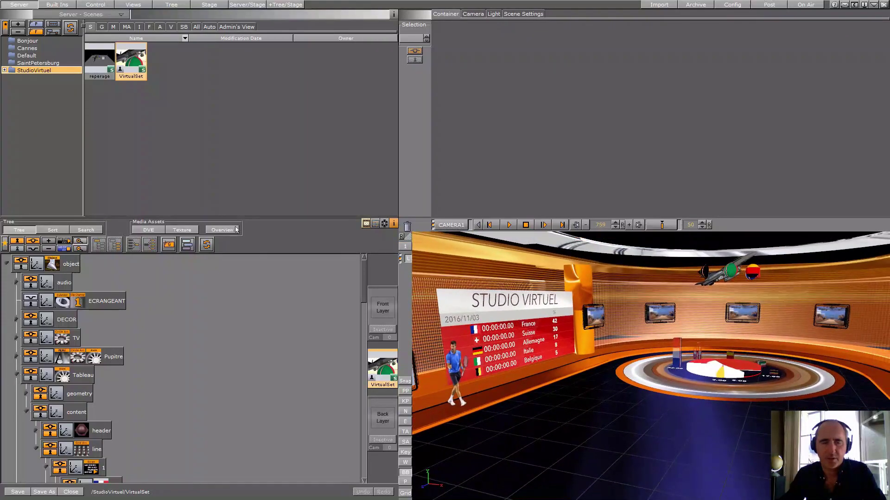
Enlarge the scene tree view, expand all branches under the object root and shrink the container display size.
{"action": "left_click", "coordinate": [185, 5]}
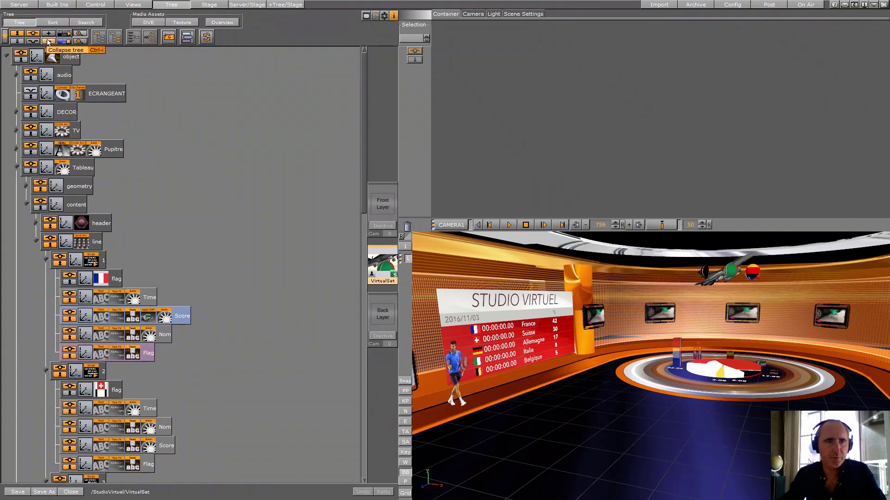
{"action": "left_click", "coordinate": [50, 41]}
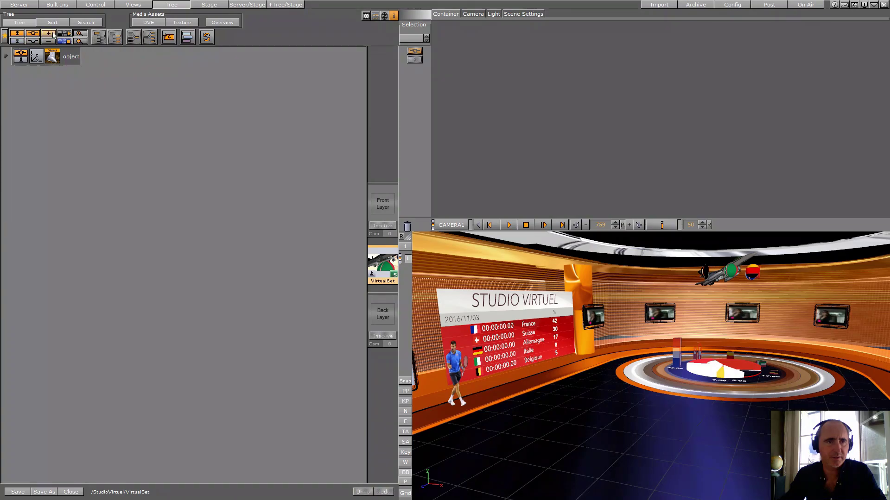
{"action": "left_click", "coordinate": [48, 33]}
{"action": "left_click", "coordinate": [80, 41]}
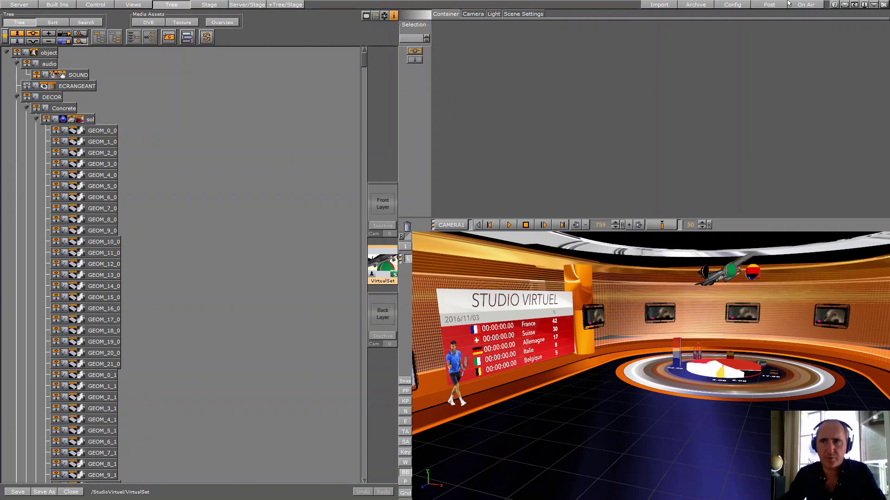
View the VirtualSet scene in the full-screen On Air mode and return to the enlarged scene tree.
{"action": "left_click", "coordinate": [803, 5]}
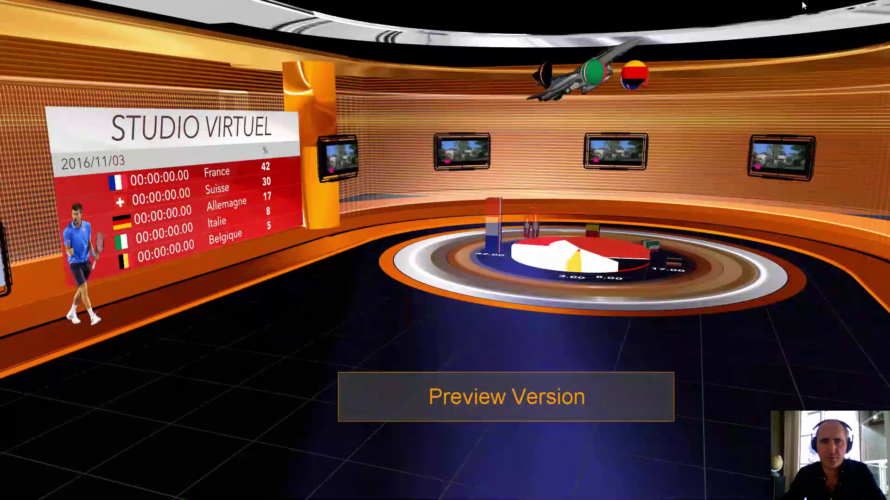
{"action": "left_click", "coordinate": [802, 2]}
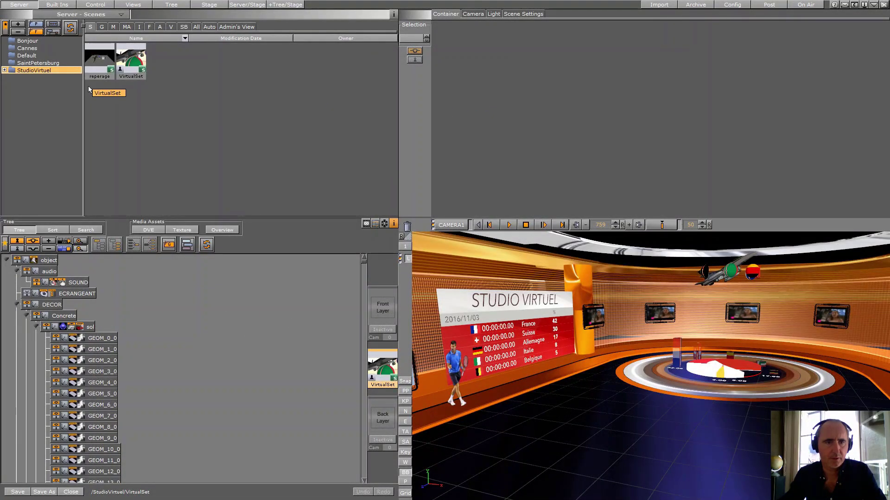
{"action": "left_click", "coordinate": [171, 5]}
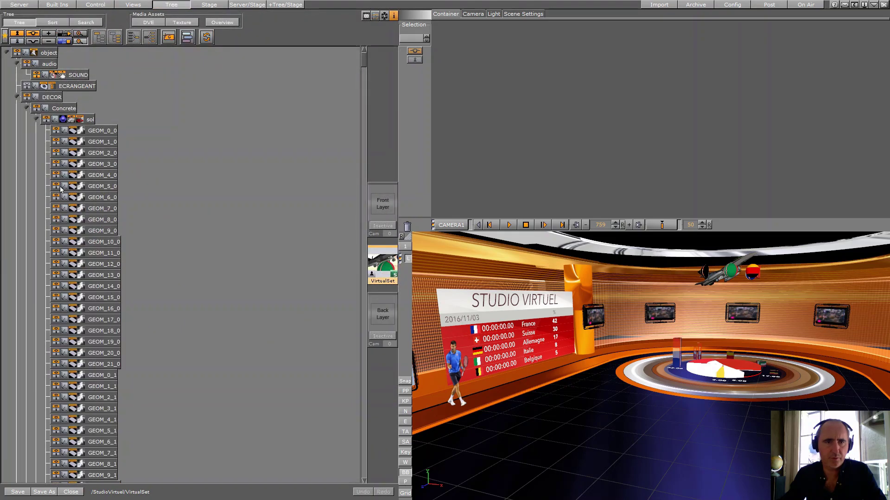
Collapse the scene tree so that only the first-level containers under the object root are listed.
{"action": "left_click", "coordinate": [35, 119]}
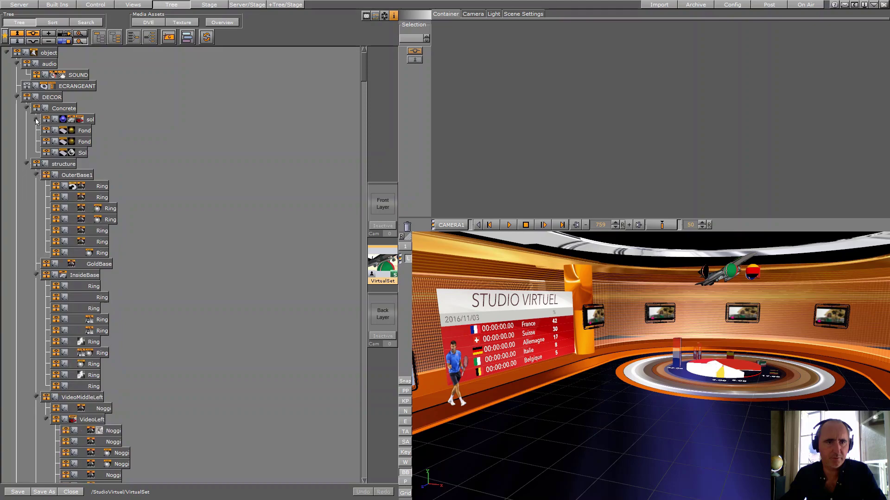
{"action": "left_click", "coordinate": [27, 164]}
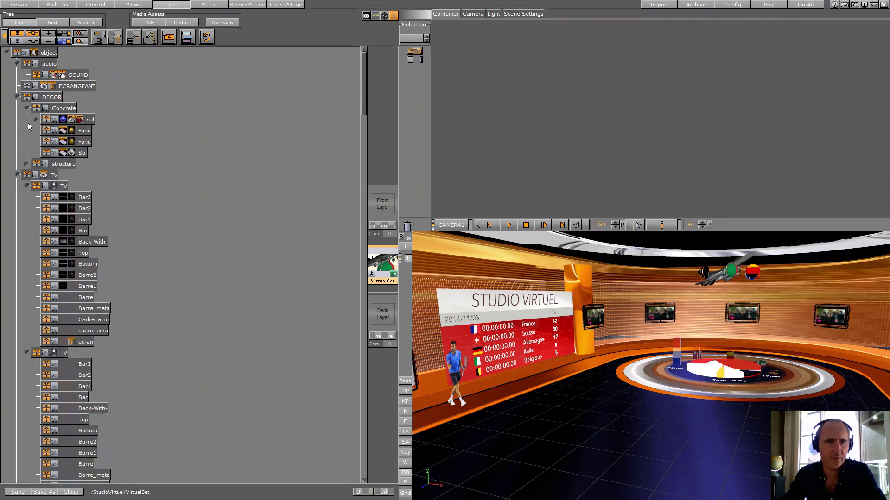
{"action": "left_click", "coordinate": [26, 108]}
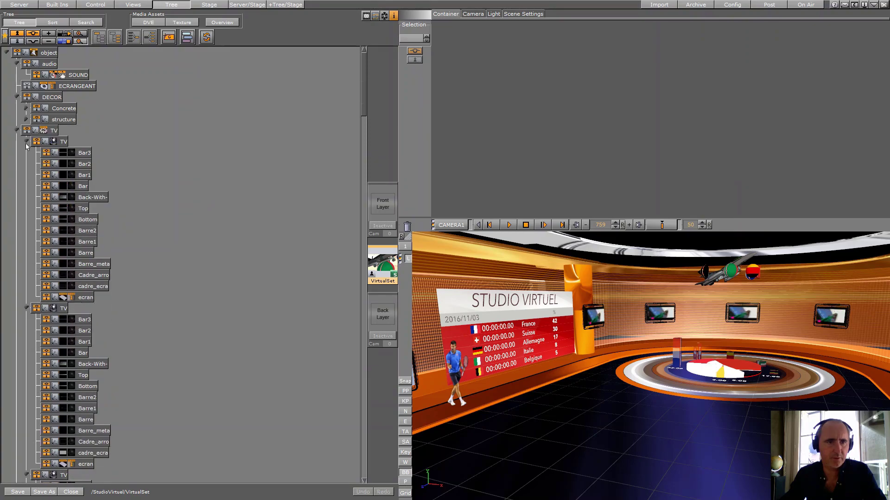
{"action": "left_click", "coordinate": [26, 143]}
{"action": "left_click", "coordinate": [26, 153]}
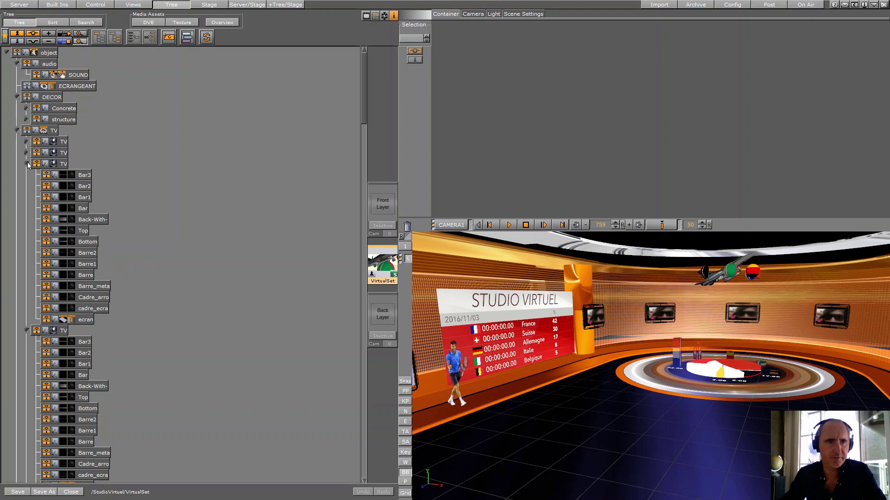
{"action": "left_click", "coordinate": [26, 165]}
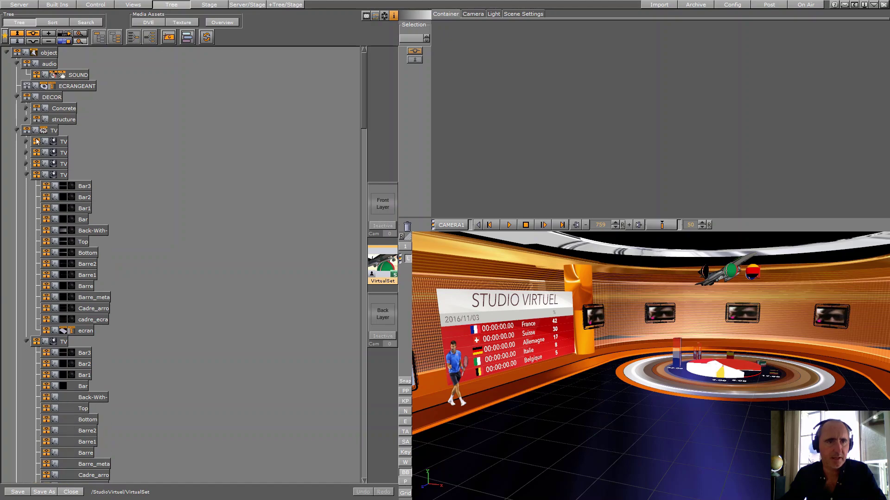
{"action": "left_click", "coordinate": [51, 41]}
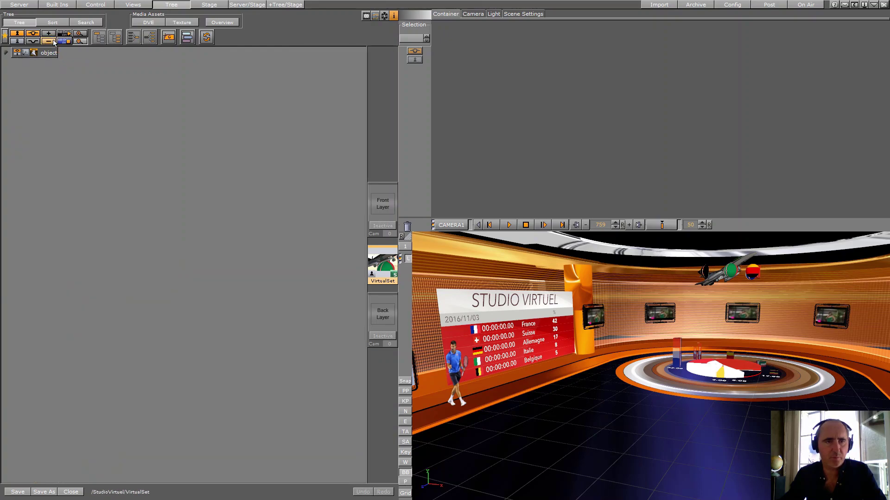
{"action": "left_click", "coordinate": [6, 54]}
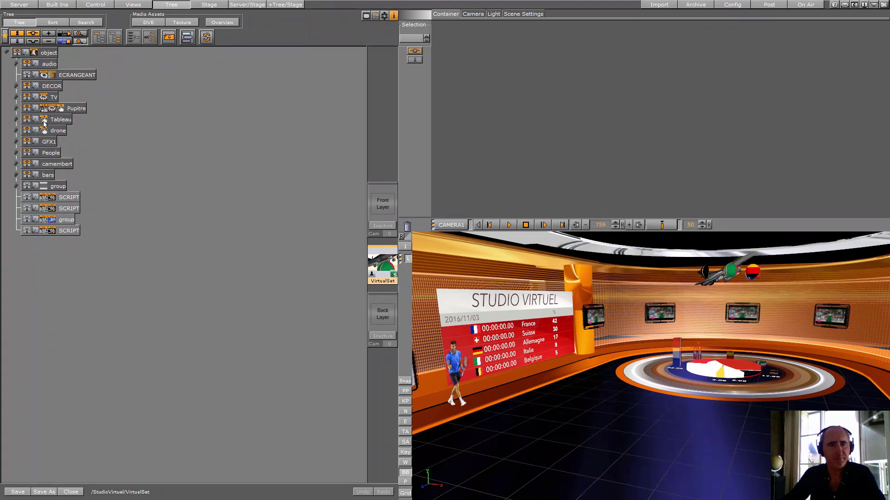
{"action": "left_click", "coordinate": [48, 41]}
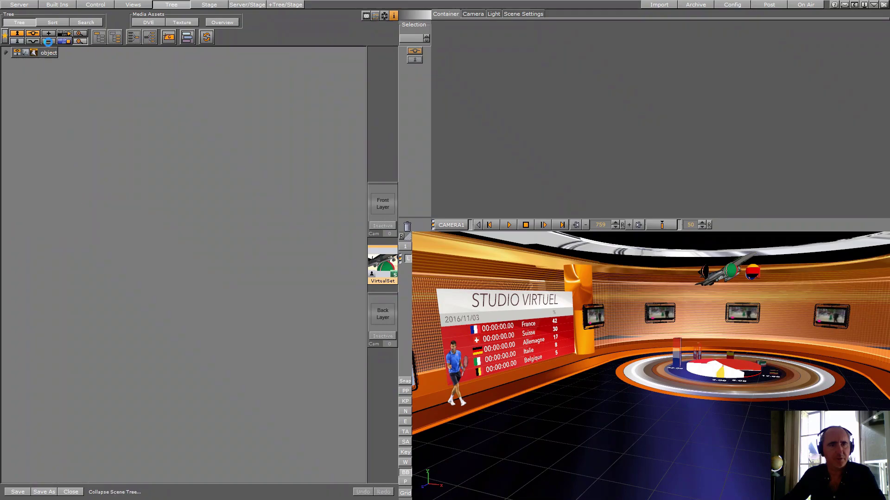
{"action": "left_click", "coordinate": [5, 53]}
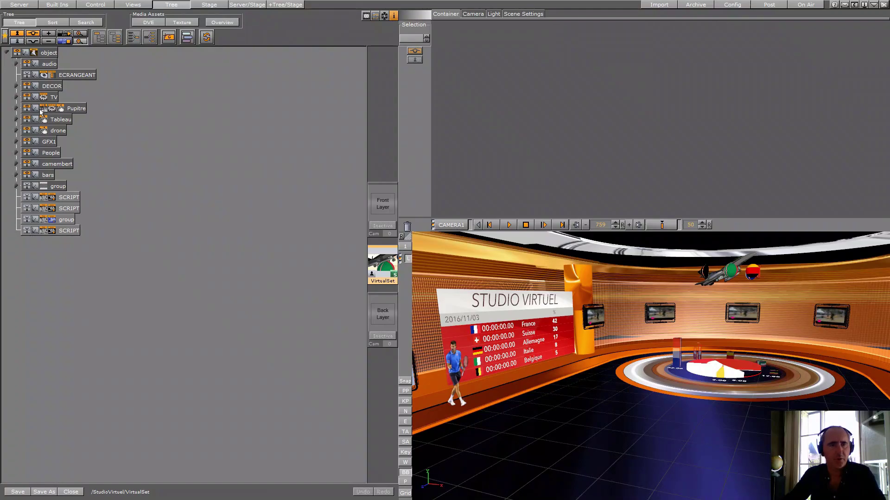
Examine the bars and camembert containers from camera 3, toggling their visibility to identify the matching graphics.
{"action": "left_click", "coordinate": [27, 174]}
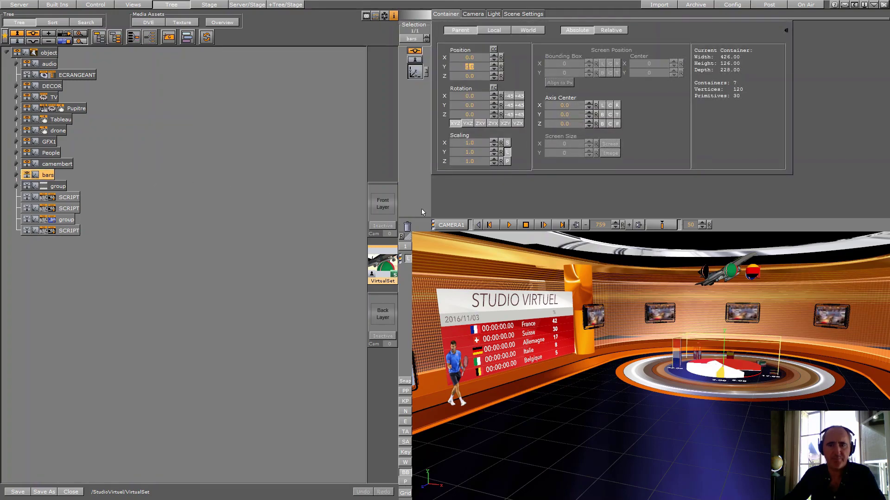
{"action": "left_click", "coordinate": [409, 259]}
{"action": "left_click", "coordinate": [416, 256]}
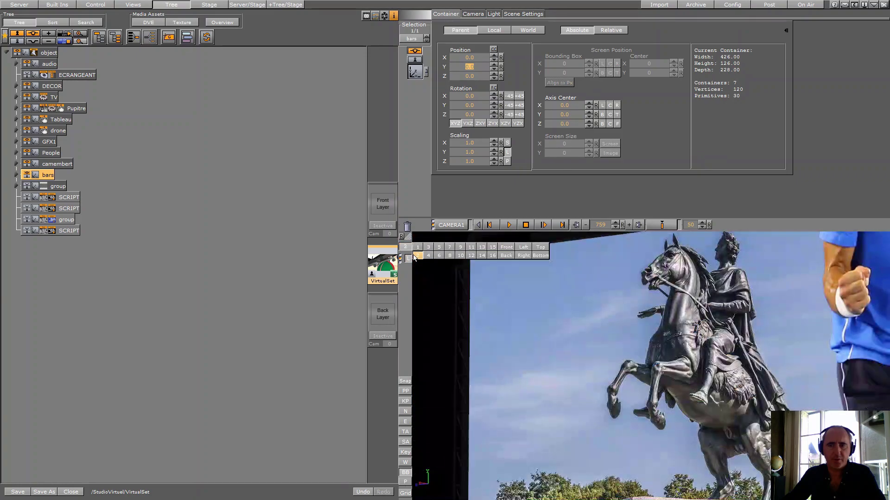
{"action": "left_click", "coordinate": [427, 248]}
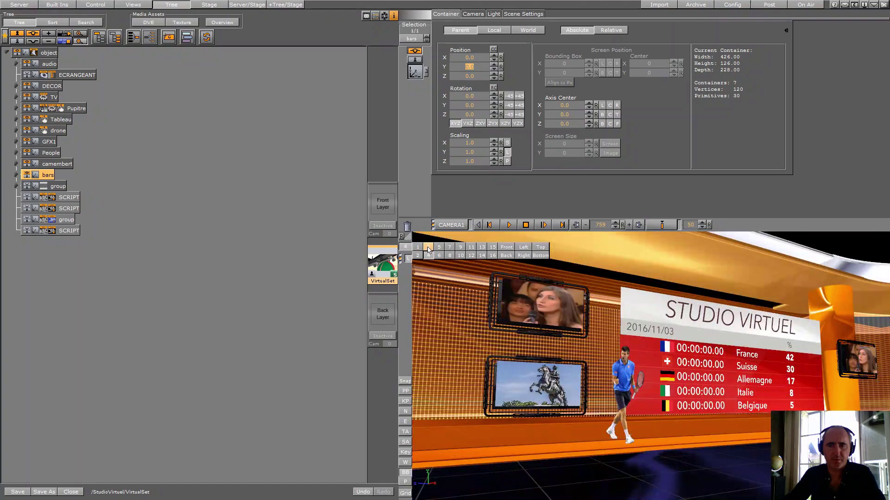
{"action": "left_click", "coordinate": [29, 175]}
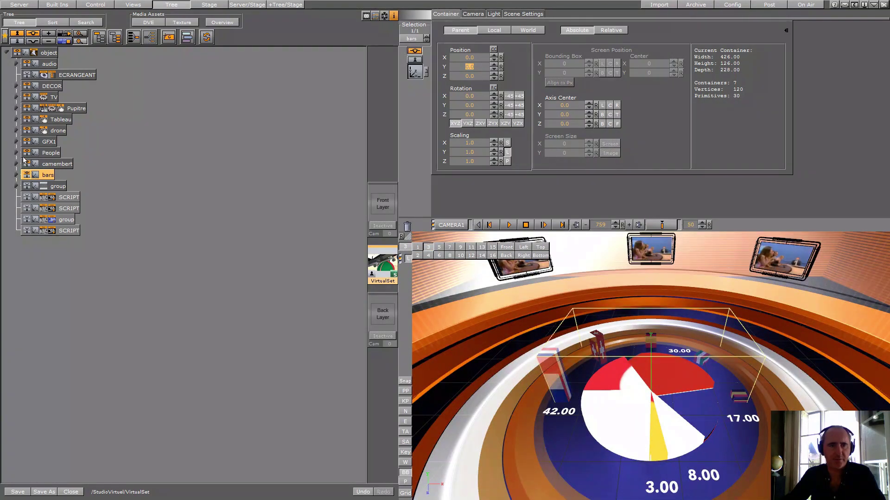
{"action": "left_click", "coordinate": [28, 161]}
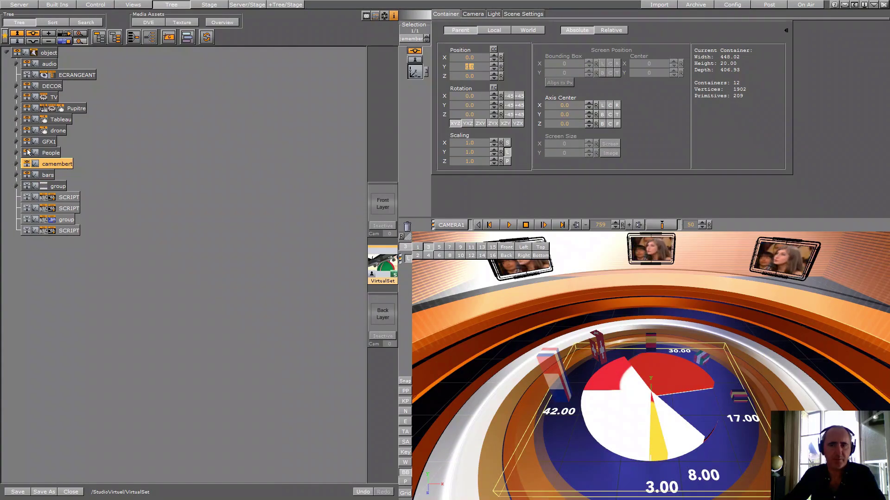
Examine the People container from camera 1, hiding and reshowing it to identify its content.
{"action": "left_click", "coordinate": [27, 153]}
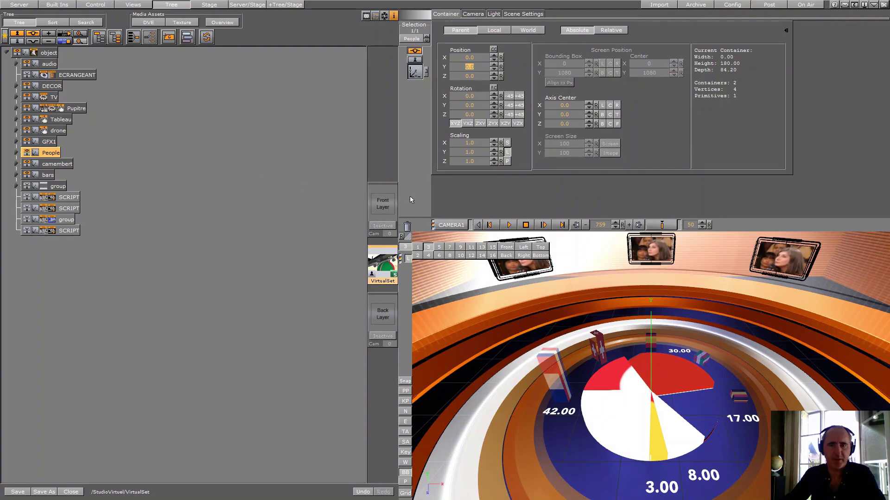
{"action": "left_click", "coordinate": [419, 248]}
{"action": "left_click", "coordinate": [27, 153]}
{"action": "left_click", "coordinate": [28, 152]}
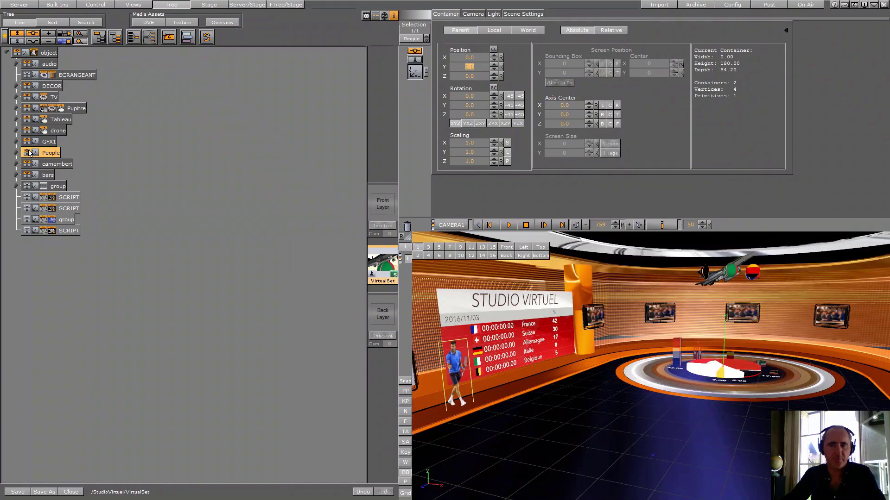
Examine the GFX1 container from camera 4, toggling its visibility off and on to identify its content.
{"action": "left_click", "coordinate": [50, 144]}
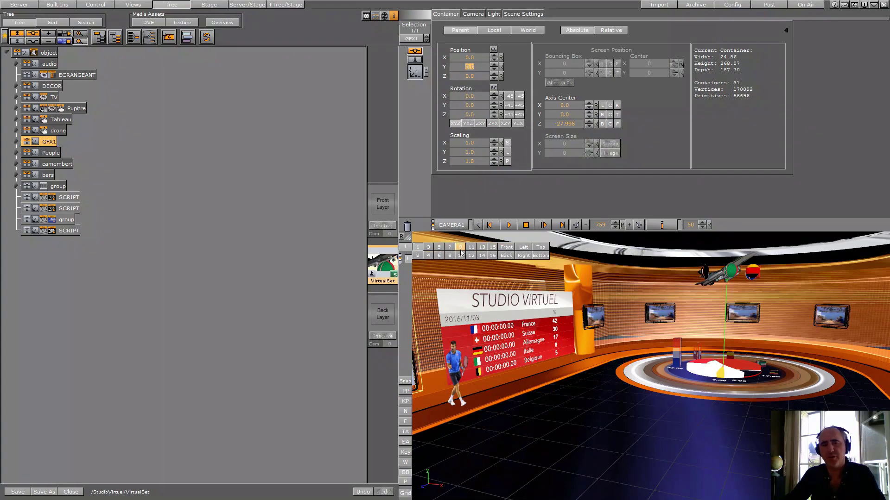
{"action": "left_click", "coordinate": [421, 255]}
{"action": "left_click", "coordinate": [427, 255]}
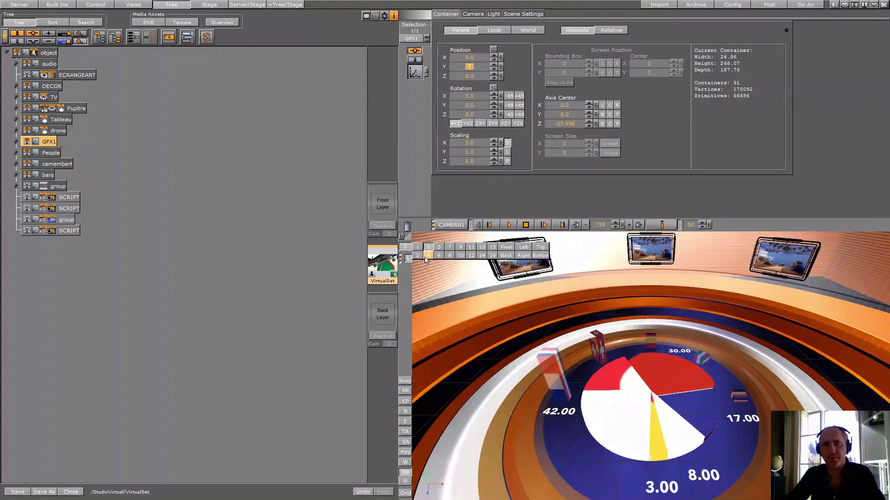
{"action": "left_click", "coordinate": [427, 256]}
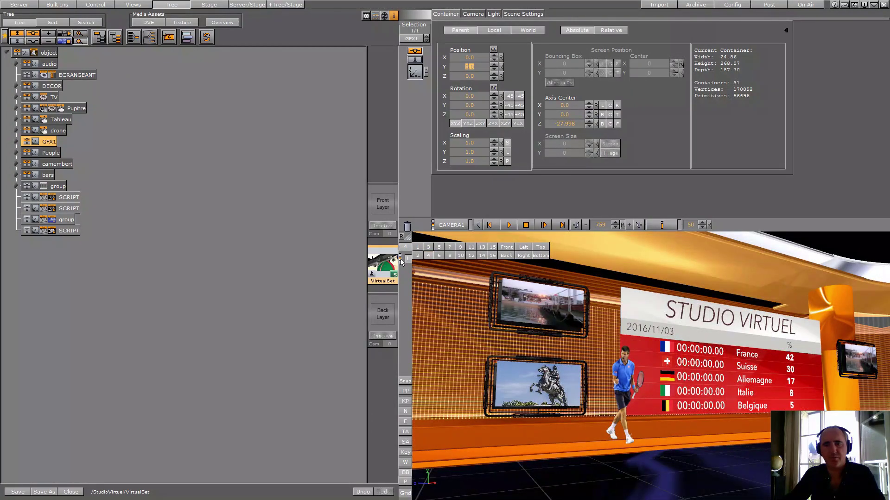
{"action": "left_click", "coordinate": [27, 142]}
{"action": "left_click", "coordinate": [28, 142]}
{"action": "left_click", "coordinate": [27, 142]}
{"action": "left_click", "coordinate": [28, 141]}
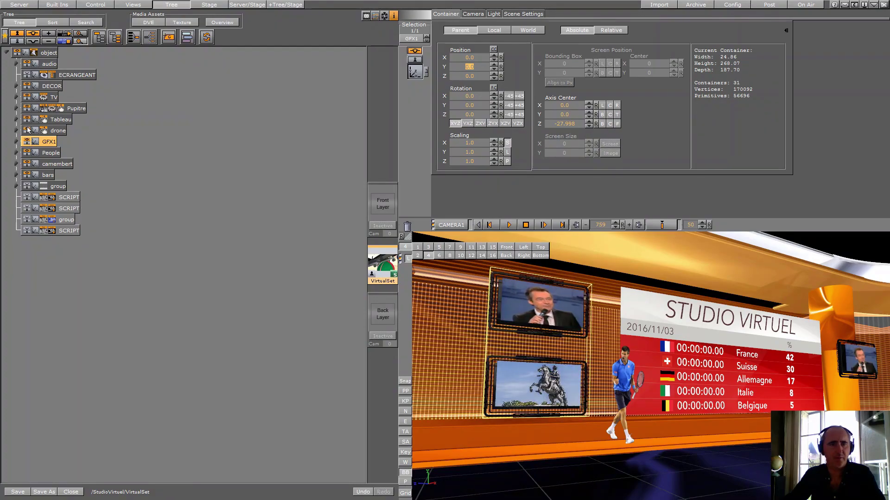
Return to camera 1 and examine the drone, Tableau, Pupitre and TV containers by toggling their visibility.
{"action": "left_click", "coordinate": [419, 247]}
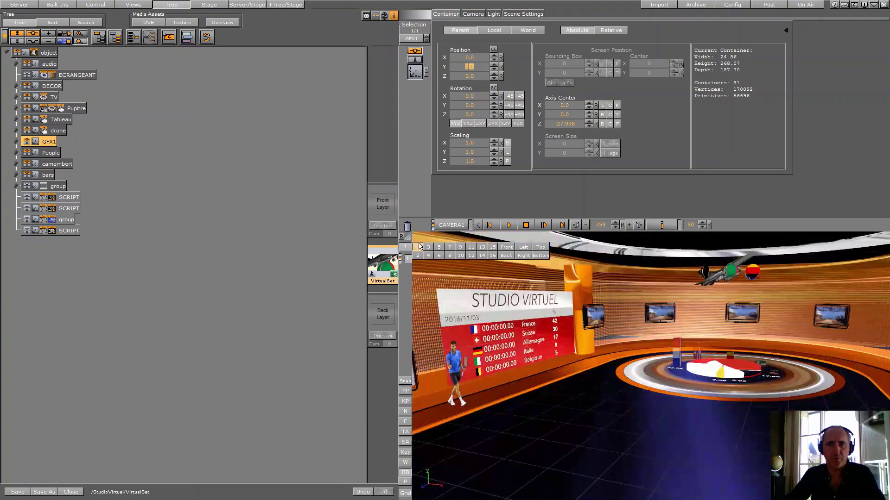
{"action": "left_click", "coordinate": [26, 132]}
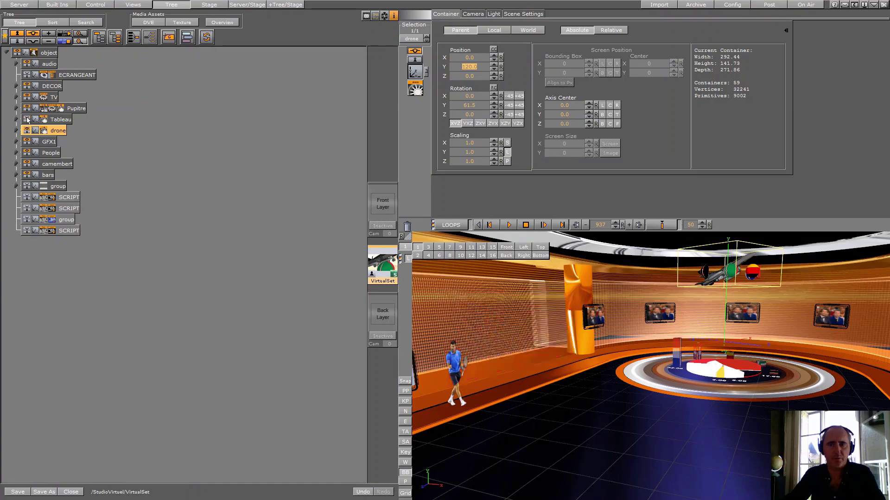
{"action": "left_click", "coordinate": [27, 120]}
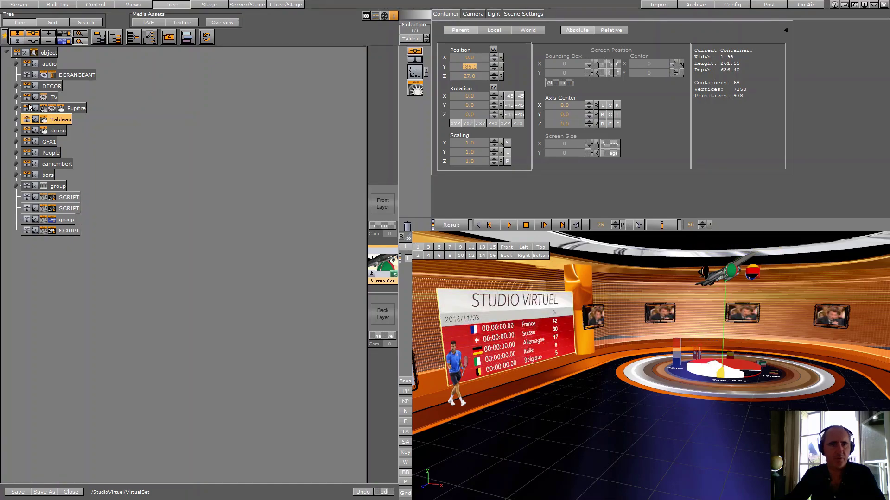
{"action": "left_click", "coordinate": [28, 108]}
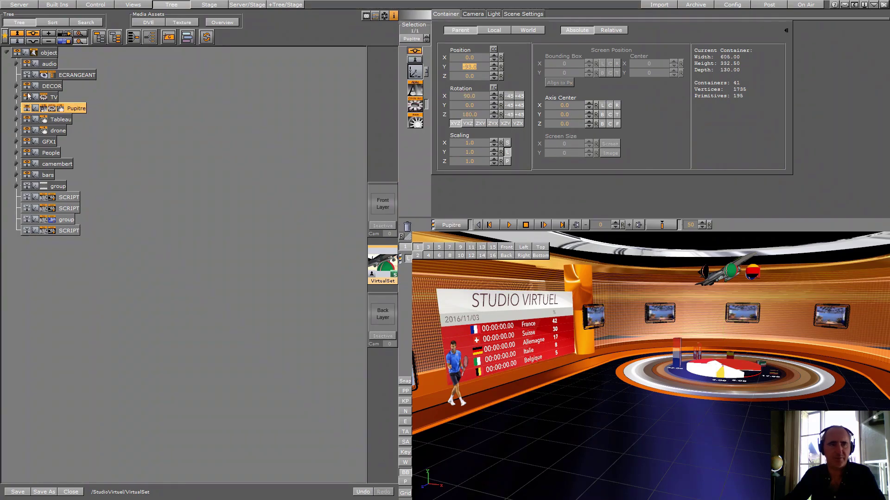
{"action": "left_click", "coordinate": [28, 96]}
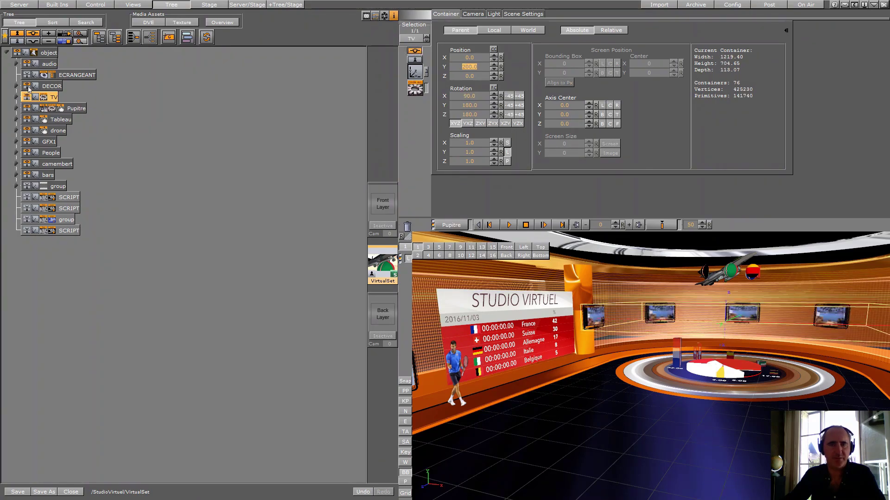
Hide and reshow the DECOR container, and switch the scene's key view on and back off.
{"action": "left_click", "coordinate": [26, 85]}
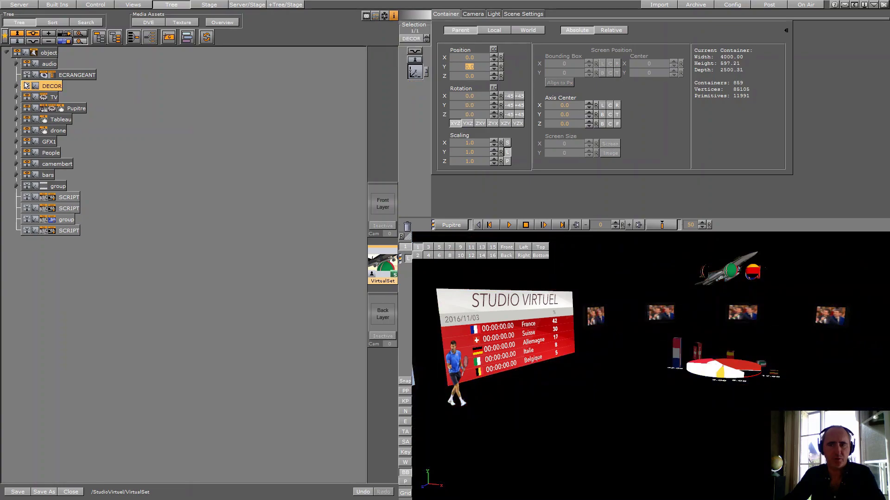
{"action": "left_click", "coordinate": [26, 86]}
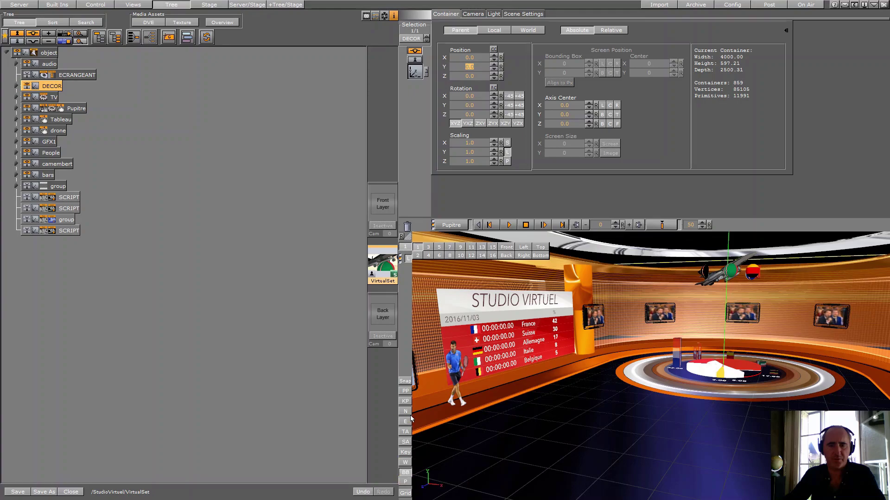
{"action": "left_click", "coordinate": [406, 453]}
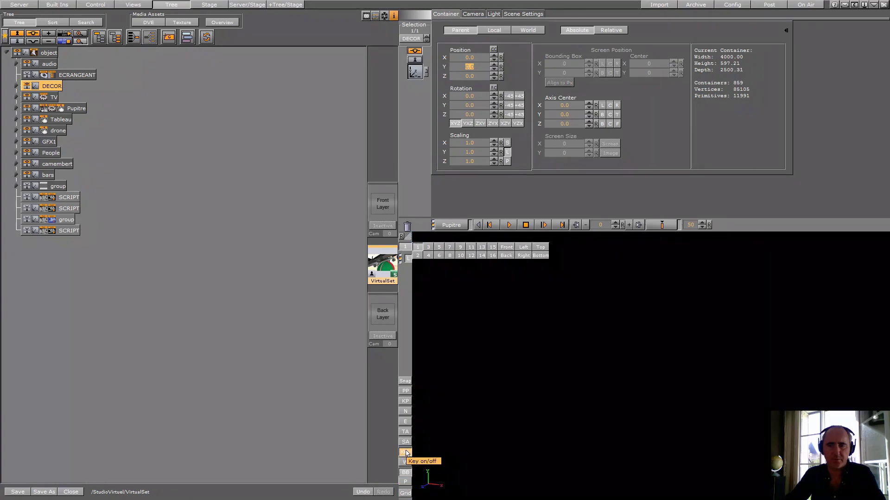
{"action": "left_click", "coordinate": [406, 453]}
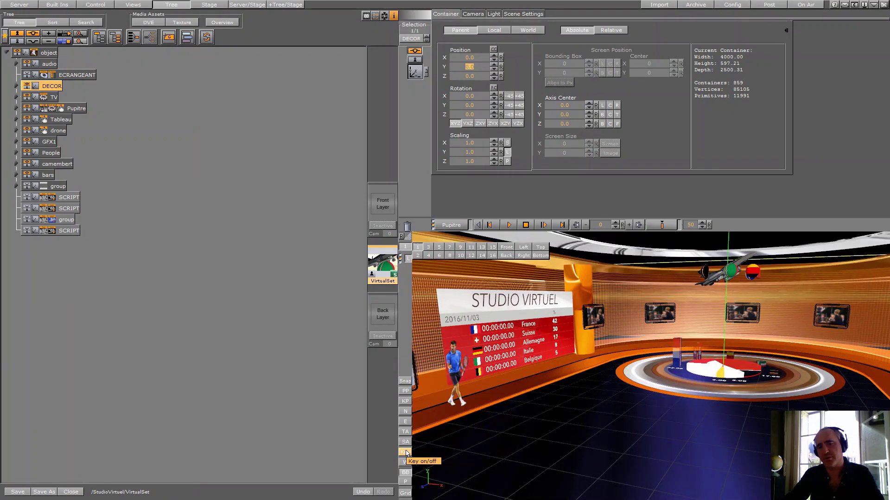
Switch the VirtualSet scene's key view on once more and return to the normal render.
{"action": "left_click", "coordinate": [406, 453]}
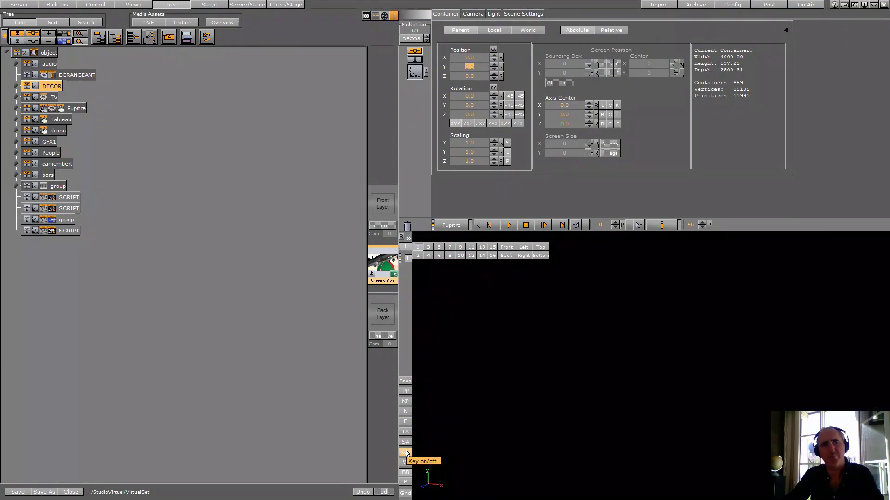
{"action": "left_click", "coordinate": [406, 453]}
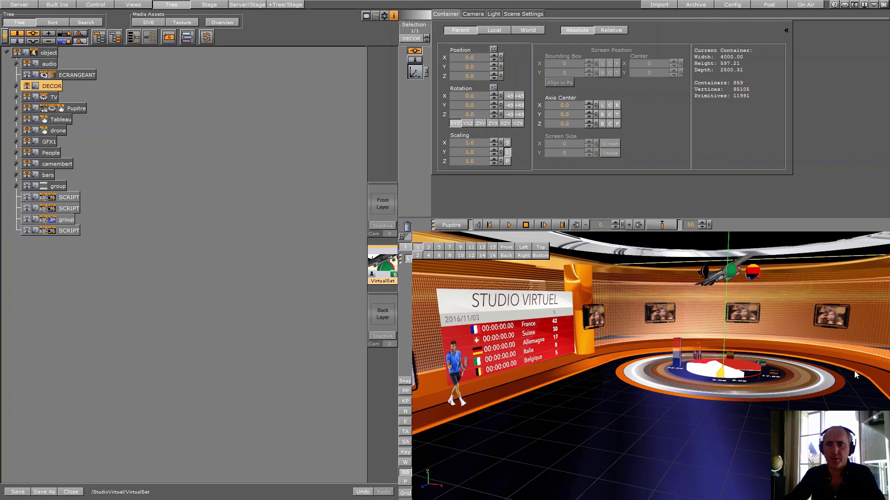
Examine the scene's directors in the director list and in the stage timeline with its tree collapsed.
{"action": "left_click", "coordinate": [459, 225]}
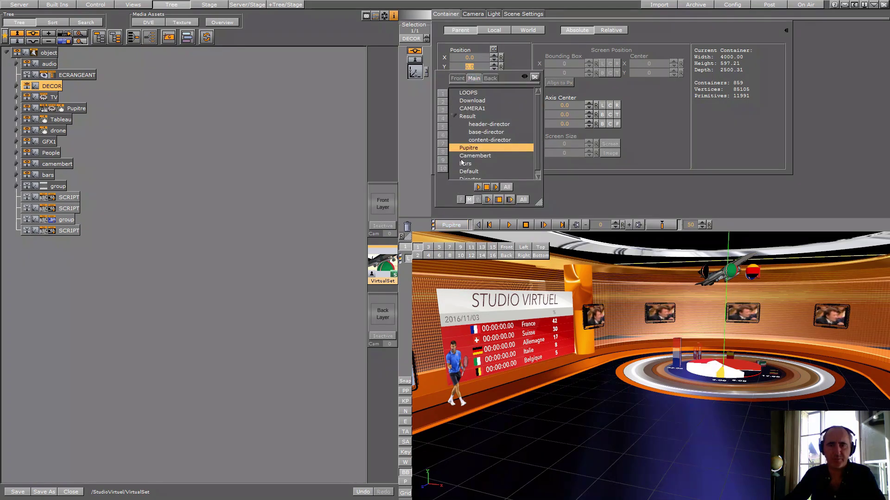
{"action": "left_click", "coordinate": [459, 226]}
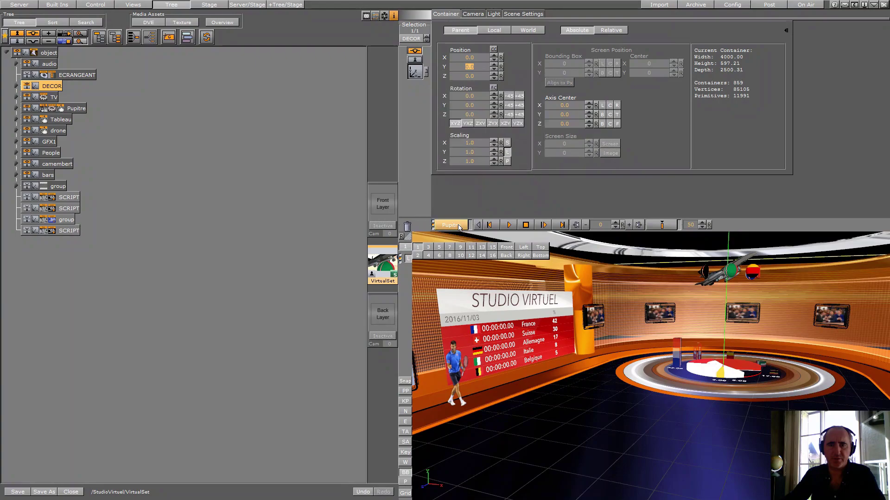
{"action": "left_click", "coordinate": [459, 226]}
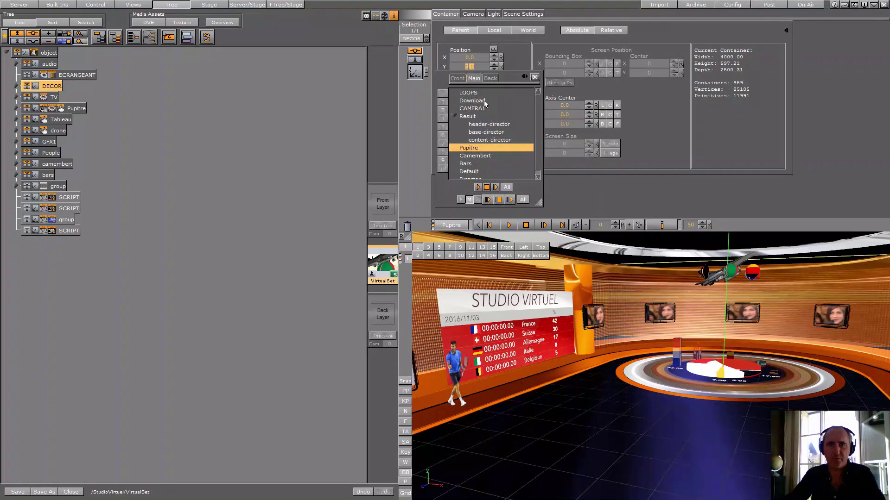
{"action": "left_click", "coordinate": [209, 4]}
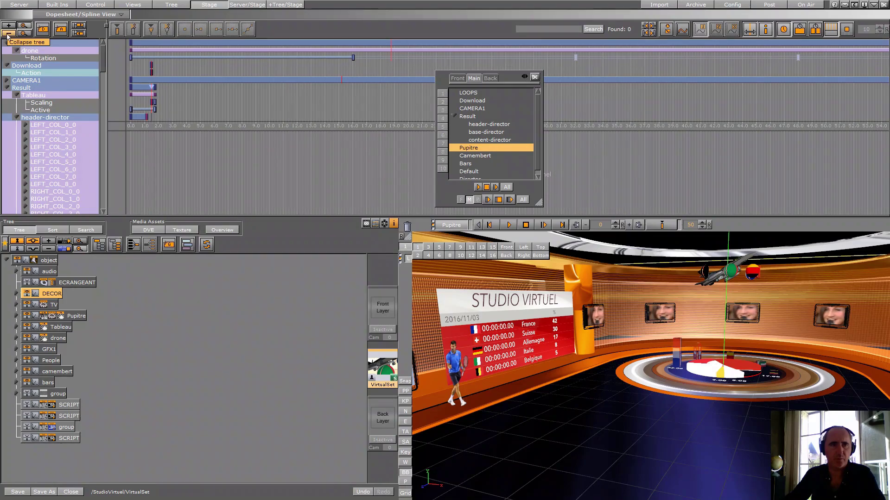
{"action": "left_click", "coordinate": [8, 34]}
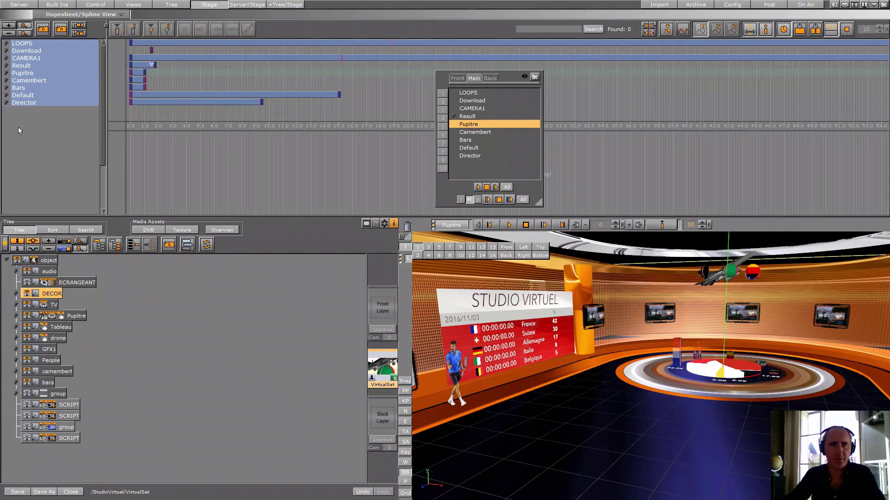
Play the Pupitre director forward, play it in reverse, and run it forward again to frame 50.
{"action": "left_click", "coordinate": [469, 125]}
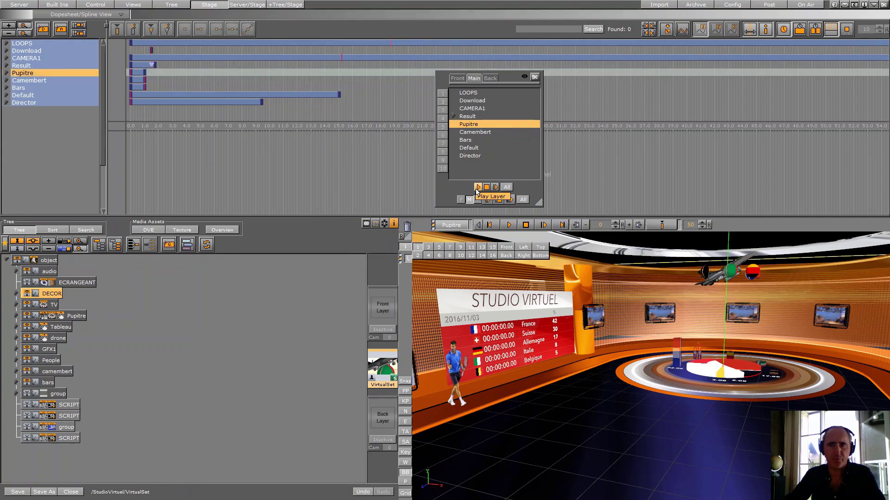
{"action": "left_click", "coordinate": [478, 187]}
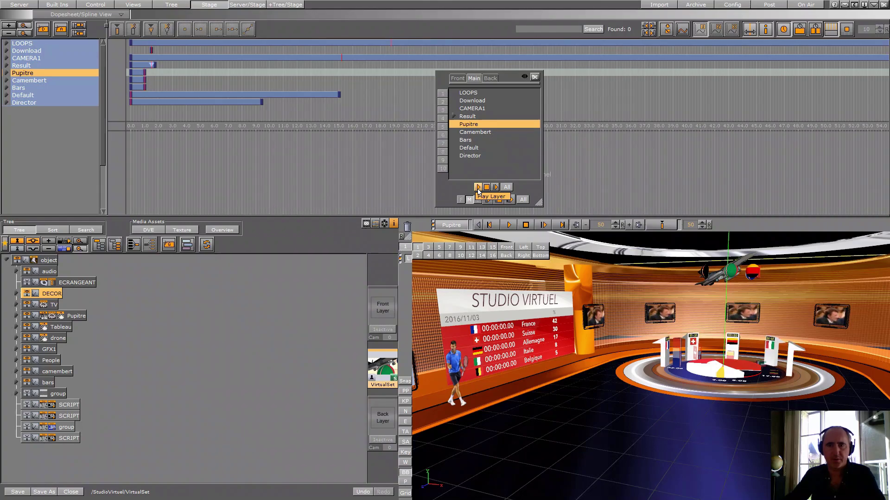
{"action": "left_click", "coordinate": [479, 226]}
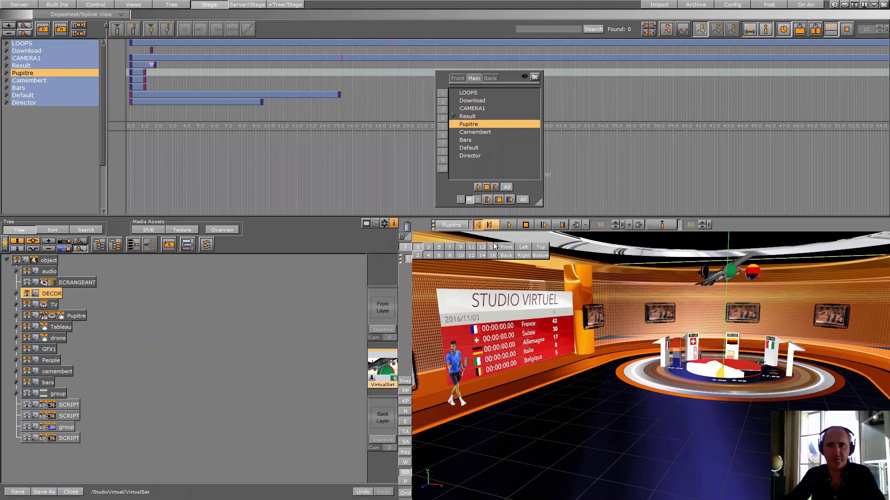
{"action": "left_click", "coordinate": [543, 225]}
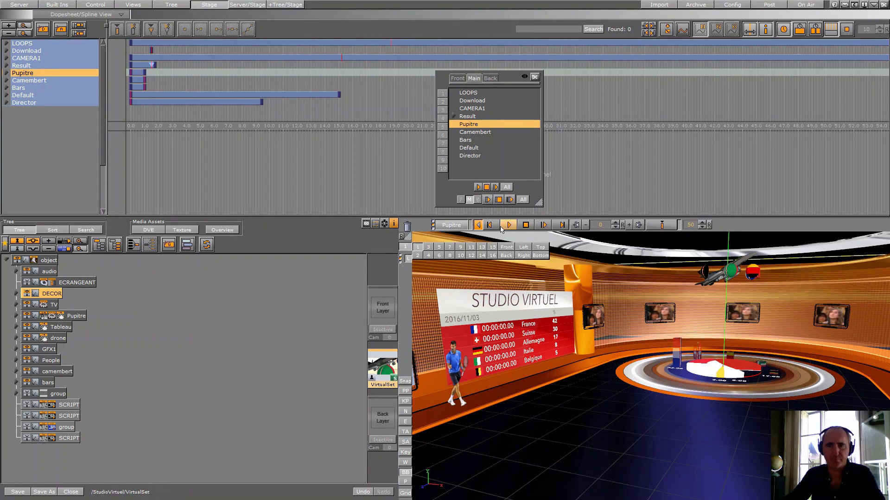
{"action": "left_click", "coordinate": [540, 225]}
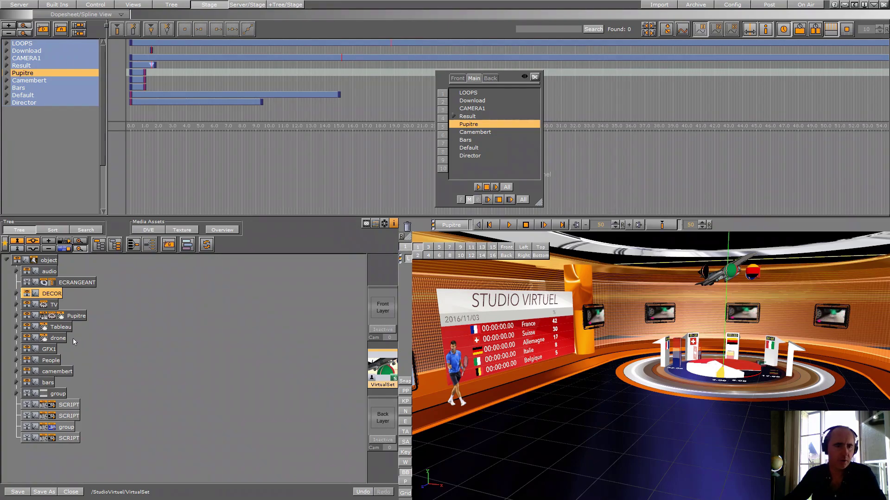
Hide and reshow the TV container, expand it and its first TV child, and select the ecran container.
{"action": "left_click", "coordinate": [54, 305]}
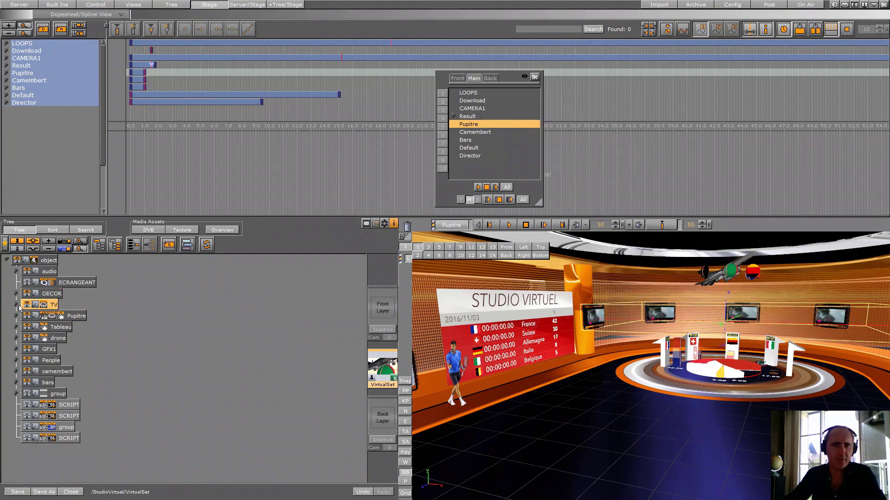
{"action": "left_click", "coordinate": [27, 304]}
{"action": "left_click", "coordinate": [27, 304]}
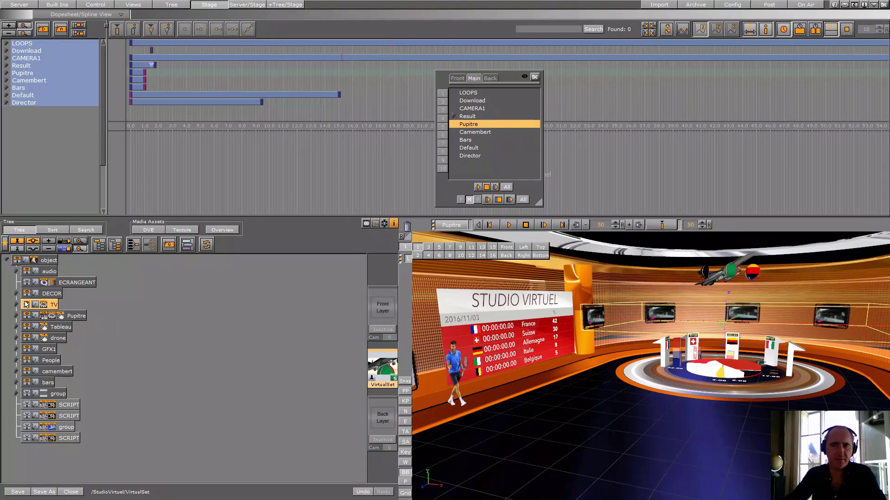
{"action": "left_click", "coordinate": [16, 305]}
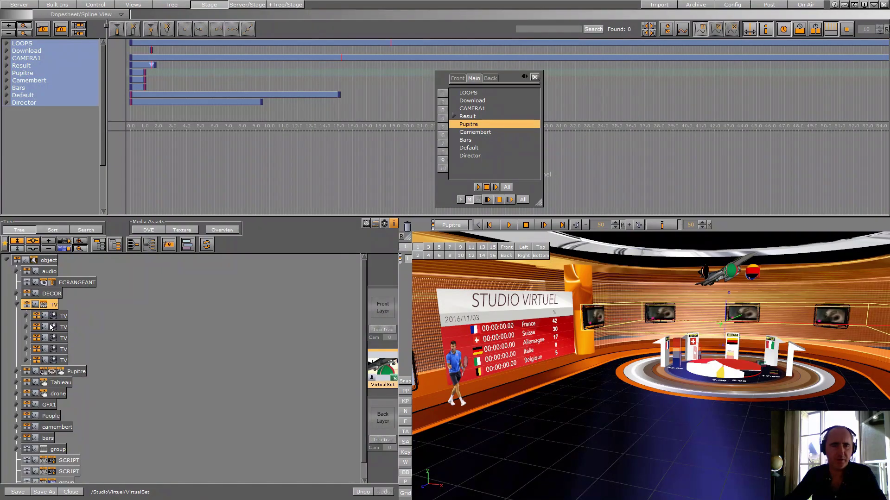
{"action": "left_click", "coordinate": [26, 316]}
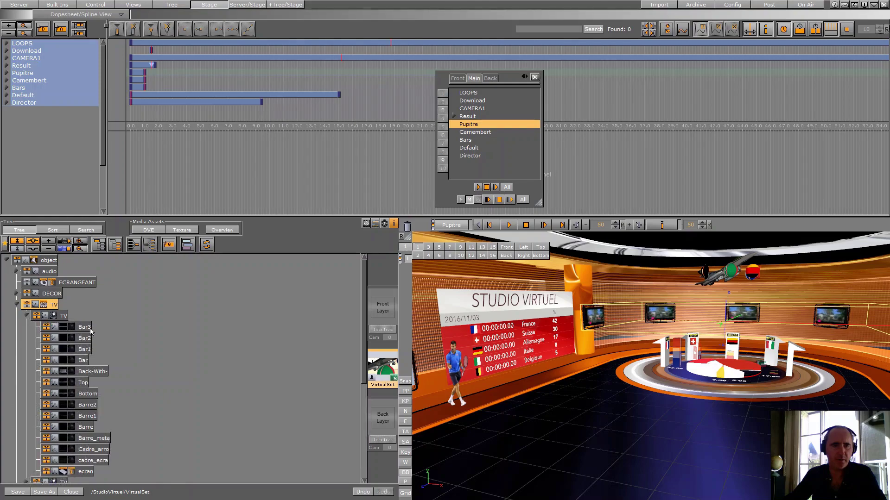
{"action": "left_click_drag", "start_coordinate": [362, 320], "coordinate": [362, 355]}
{"action": "left_click", "coordinate": [82, 412]}
Open the CLIP1 media asset from the ecran container's texture, close the director list, and stop and restart the clip.
{"action": "left_click", "coordinate": [19, 5]}
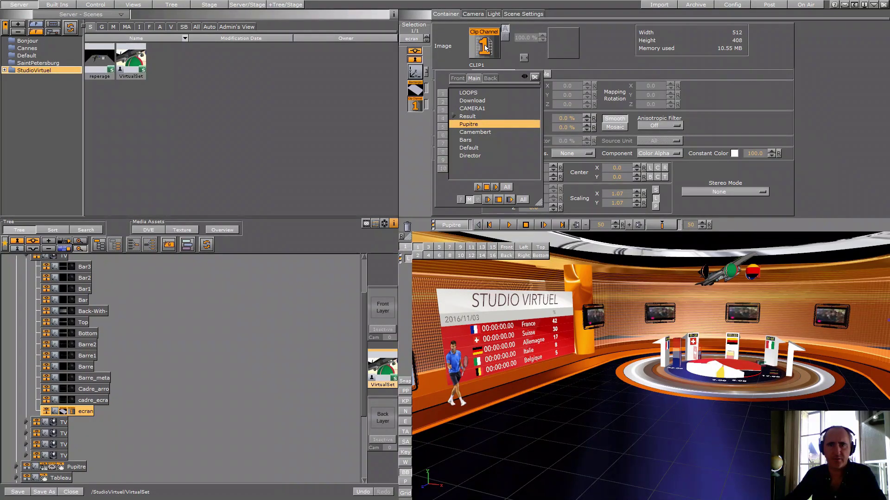
{"action": "left_click", "coordinate": [485, 48]}
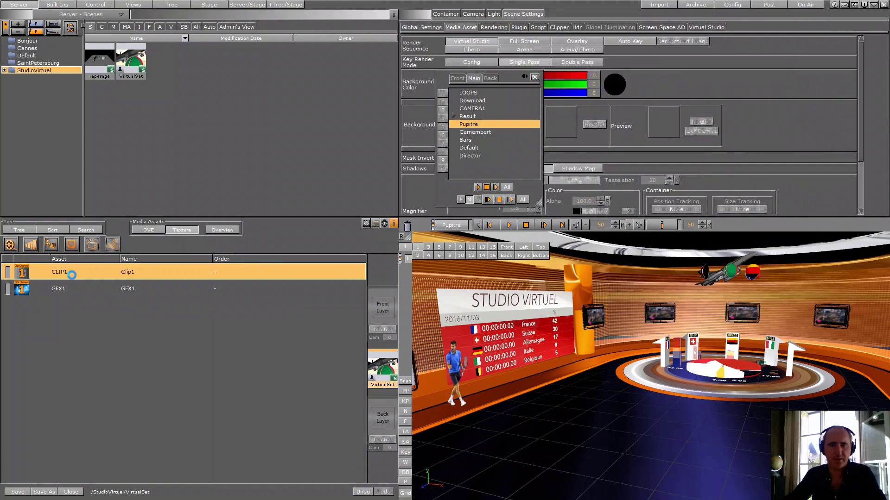
{"action": "left_click", "coordinate": [534, 77]}
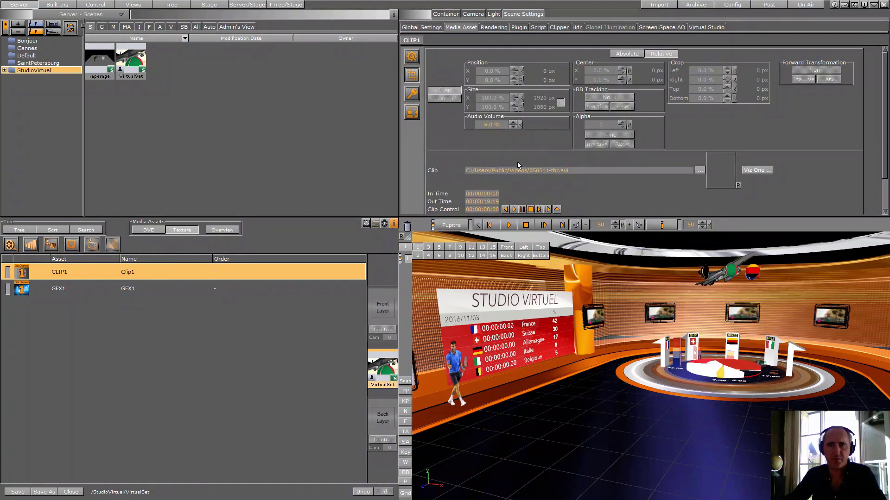
{"action": "left_click", "coordinate": [531, 210]}
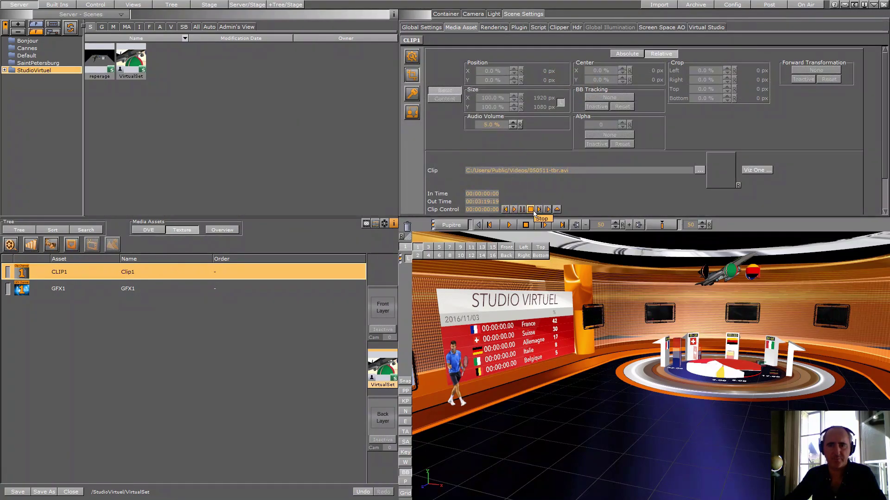
{"action": "left_click", "coordinate": [514, 210]}
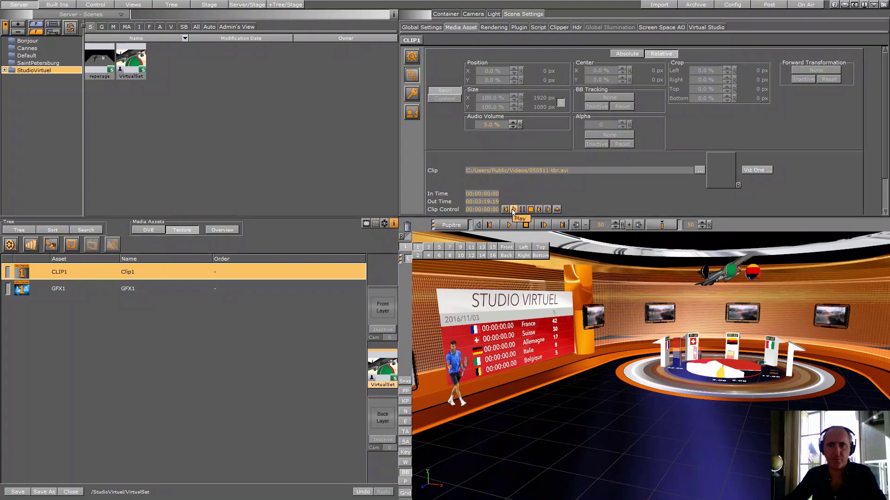
Examine CLIP1's playback settings and clip file path, and set its audio volume to 8.2 %.
{"action": "scroll", "coordinate": [885, 150], "scroll_direction": "down", "scroll_amount": 2}
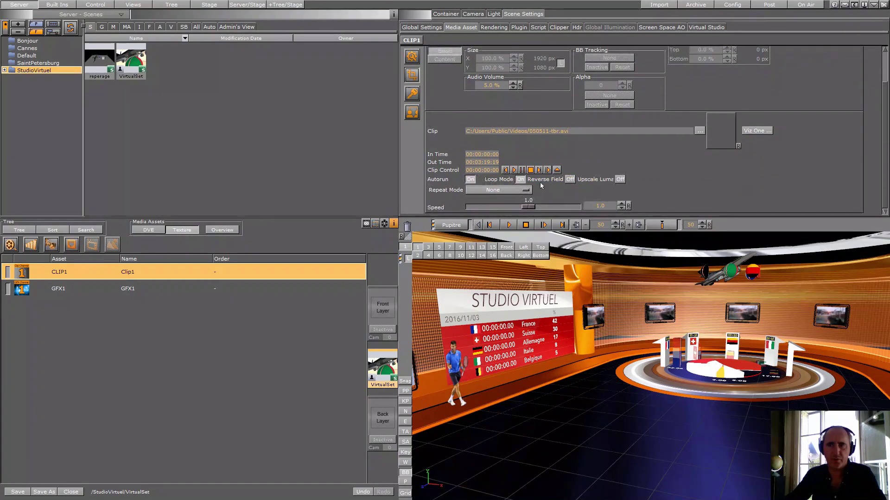
{"action": "left_click", "coordinate": [592, 128]}
{"action": "left_click_drag", "start_coordinate": [591, 128], "coordinate": [441, 132]}
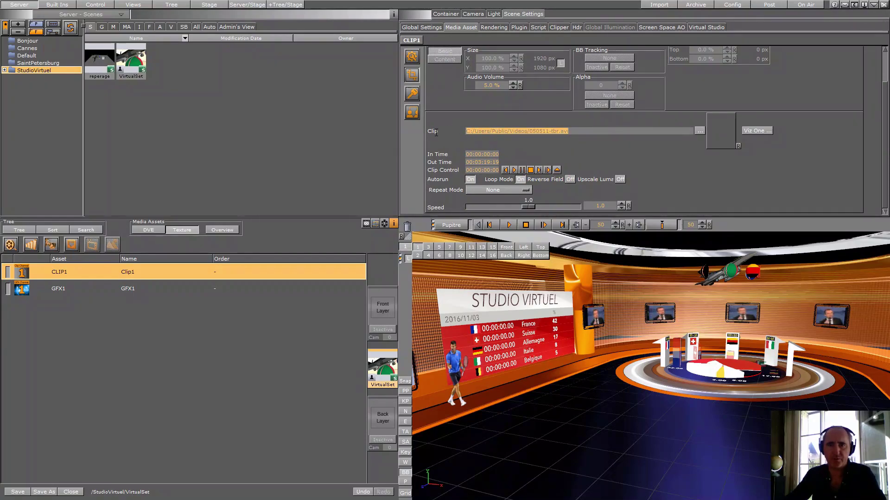
{"action": "left_click", "coordinate": [472, 132]}
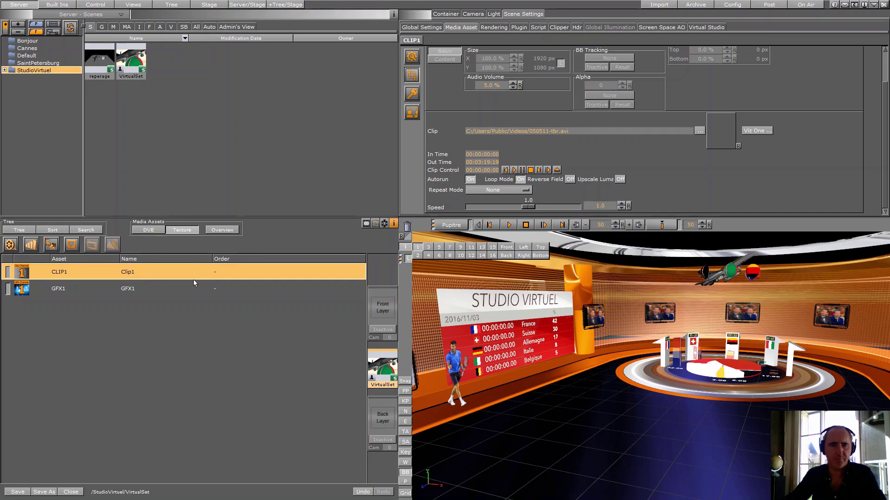
{"action": "triple_click", "coordinate": [583, 129]}
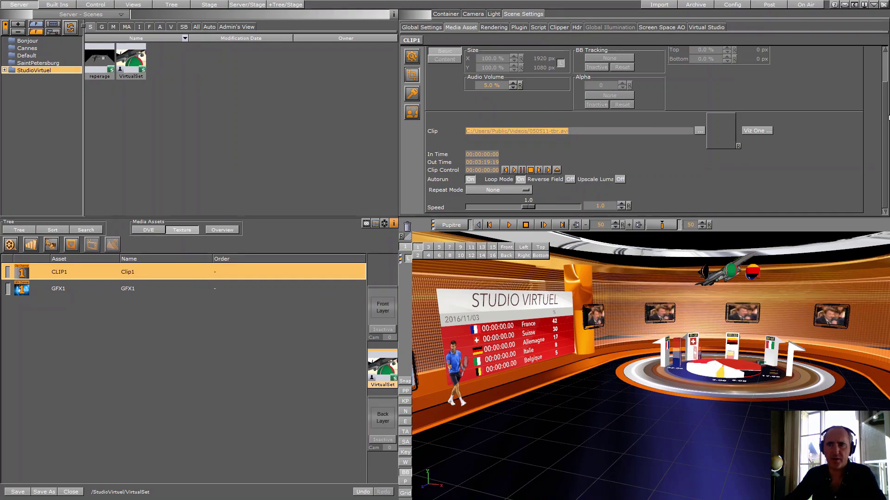
{"action": "left_click_drag", "start_coordinate": [491, 85], "coordinate": [591, 88]}
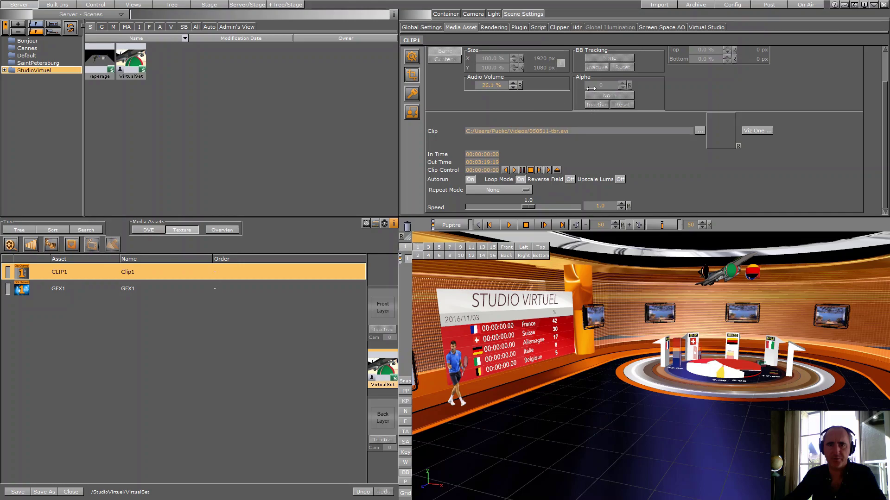
{"action": "left_click_drag", "start_coordinate": [886, 110], "coordinate": [793, 109]}
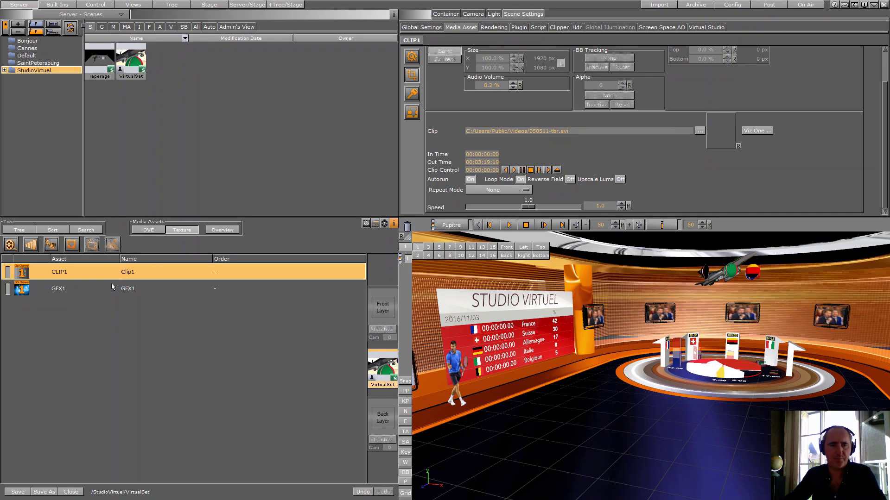
Replace the GFX1 asset's bronze scene with the Plage scene from the Cannes folder, viewing from camera 2, and return to camera 1.
{"action": "left_click", "coordinate": [90, 290]}
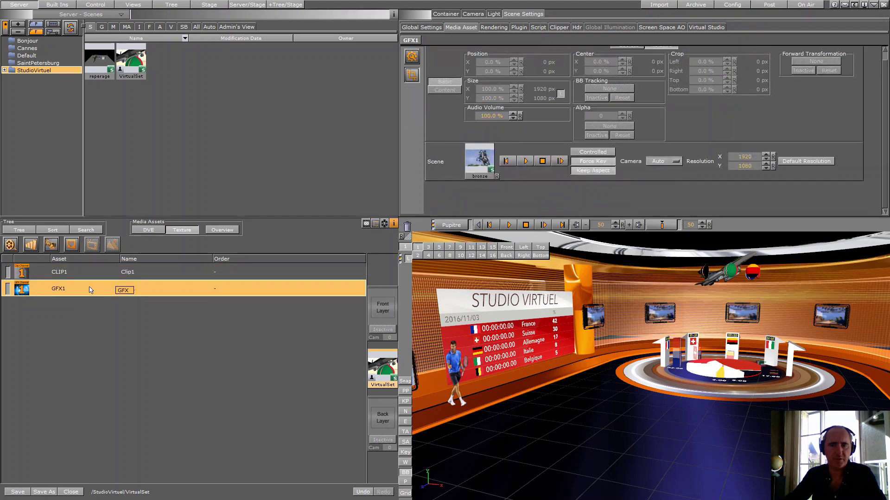
{"action": "left_click", "coordinate": [484, 164]}
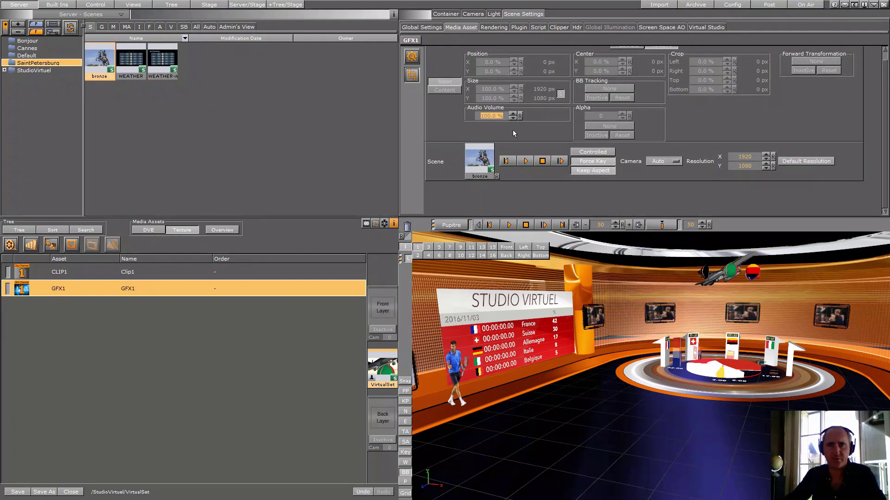
{"action": "left_click", "coordinate": [418, 255]}
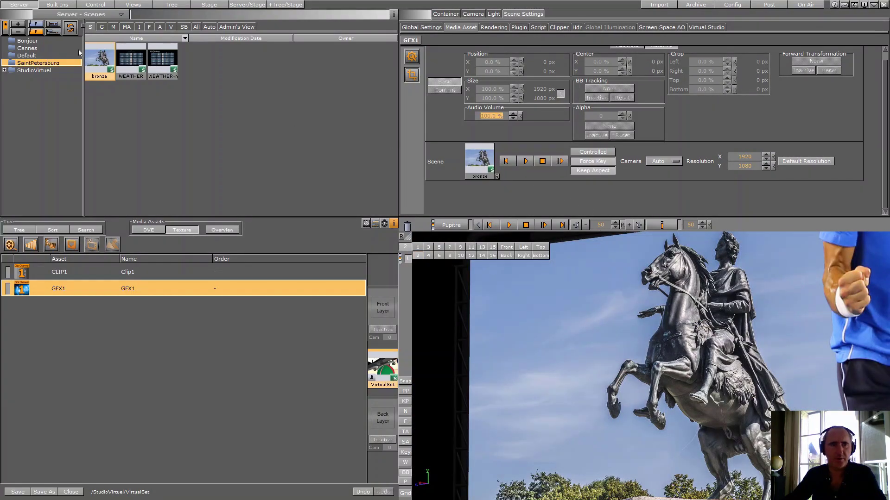
{"action": "left_click", "coordinate": [24, 49]}
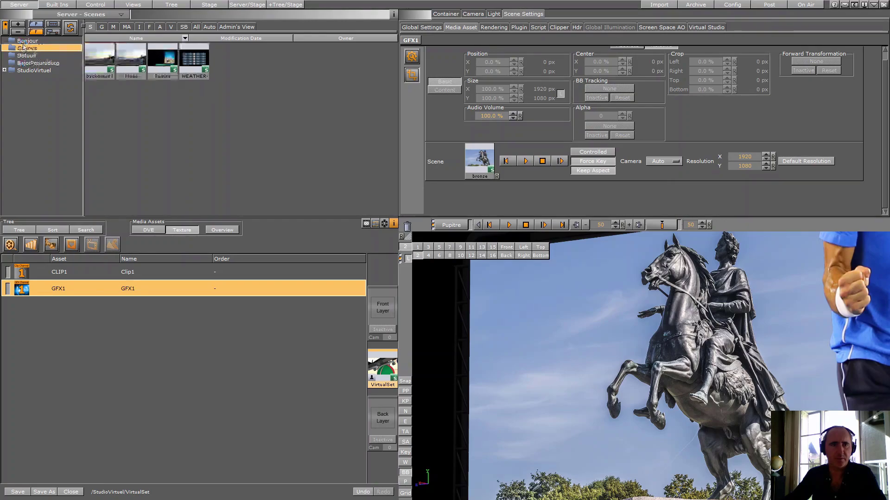
{"action": "left_click_drag", "start_coordinate": [125, 62], "coordinate": [479, 156]}
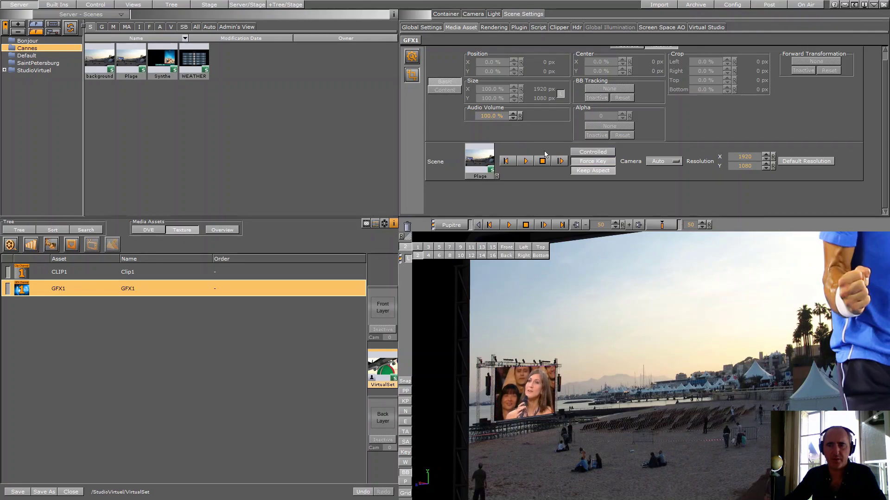
{"action": "left_click", "coordinate": [417, 247]}
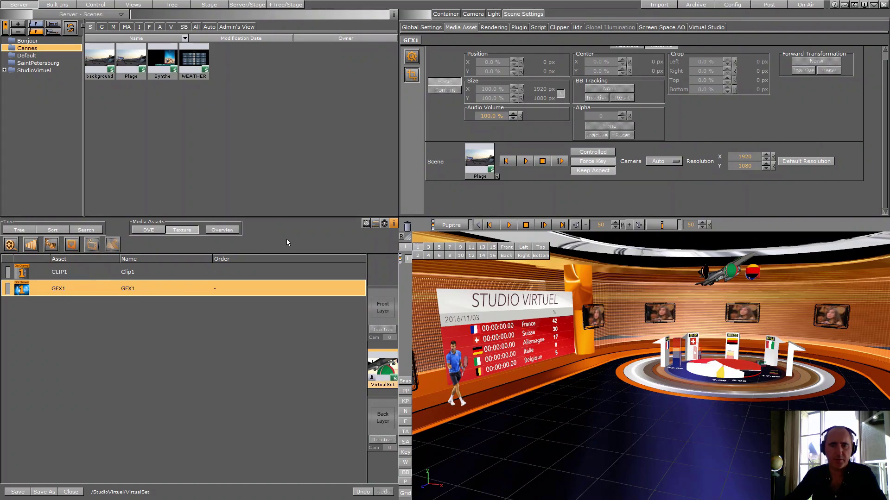
Examine the scene's control channels and the fields of its control object.
{"action": "left_click", "coordinate": [102, 6]}
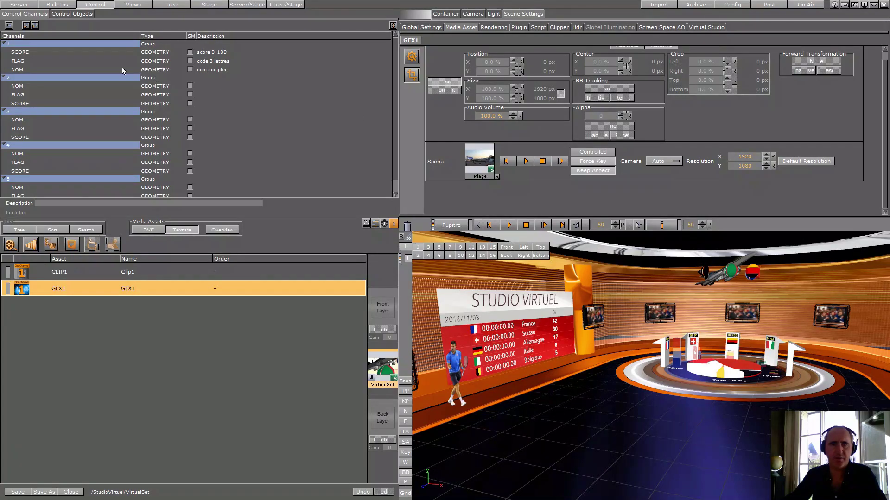
{"action": "left_click", "coordinate": [80, 14]}
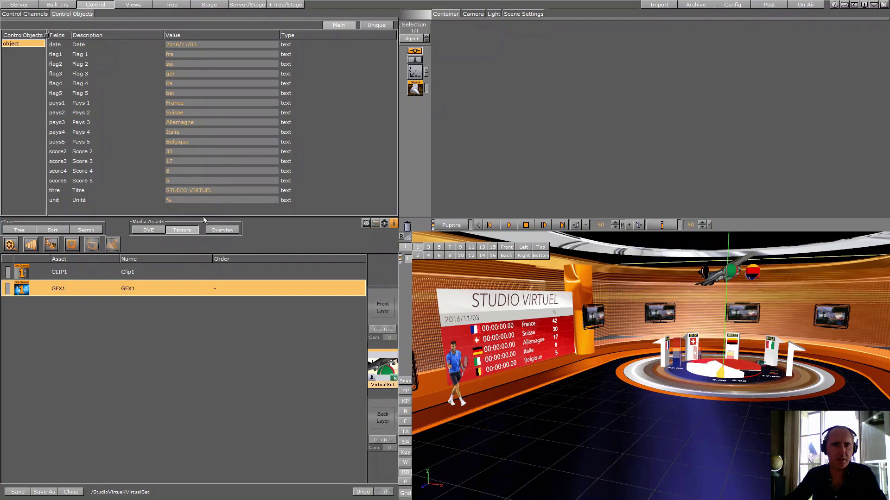
Set the control object's Score 2 value to 41 and open the CLIP1 media asset's settings.
{"action": "left_click", "coordinate": [211, 153]}
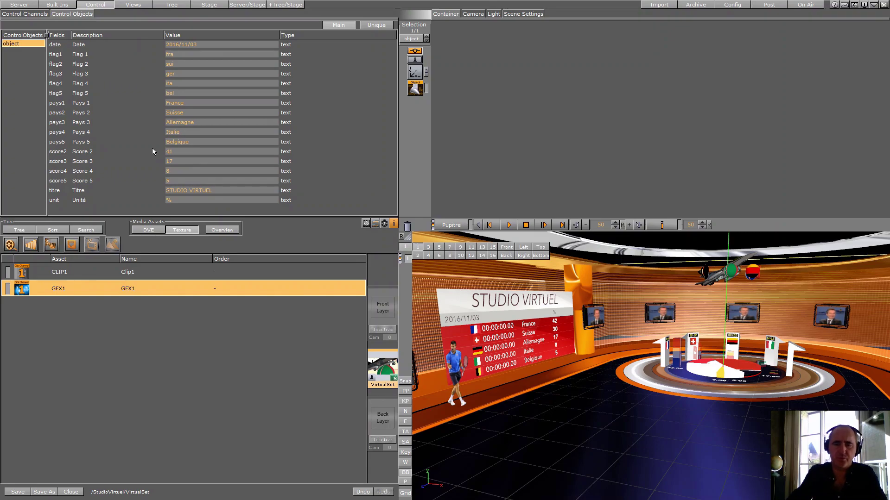
{"action": "key", "text": "Return"}
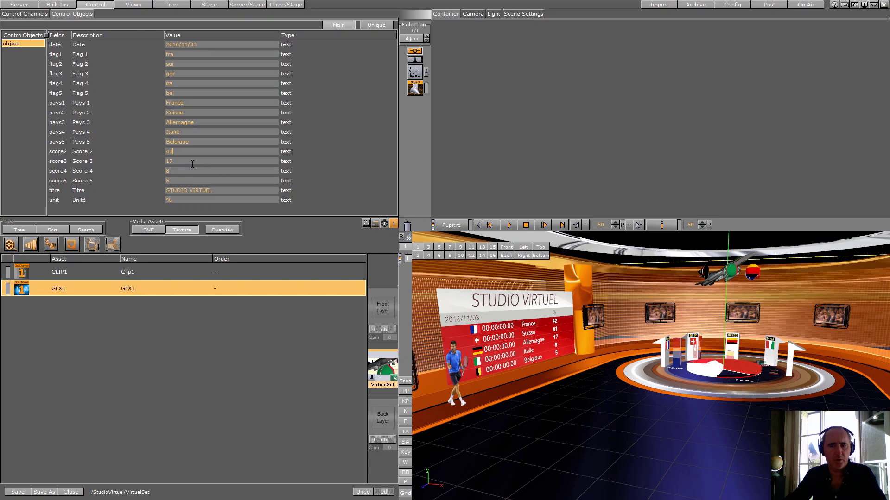
{"action": "left_click", "coordinate": [56, 273]}
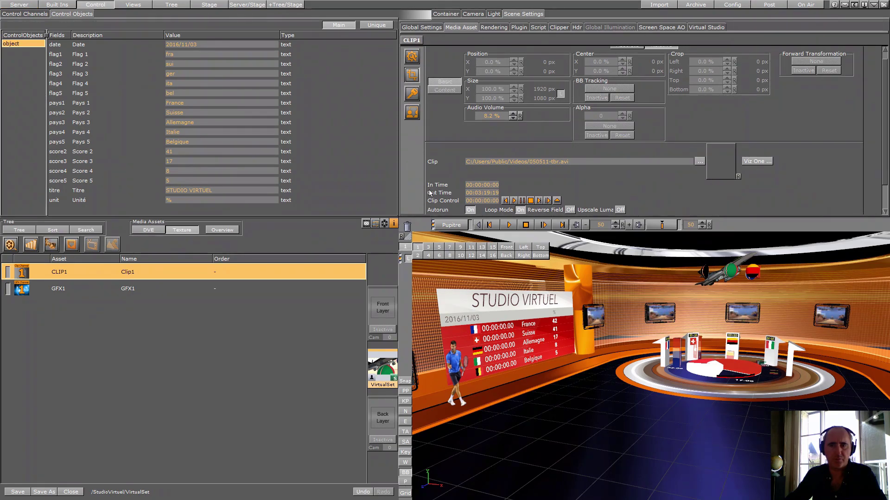
Examine the set in the front, back, left, right, top and bottom views, then inspect the French flag up close from the top.
{"action": "left_click", "coordinate": [507, 249]}
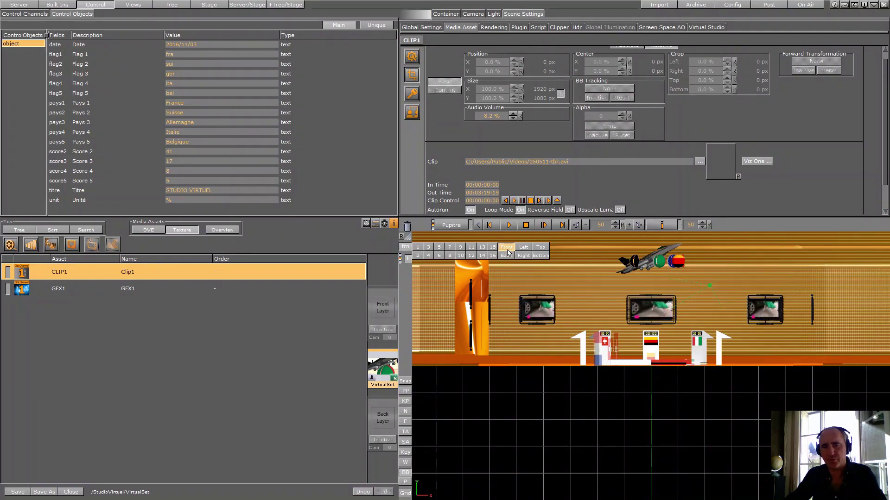
{"action": "left_click", "coordinate": [505, 256]}
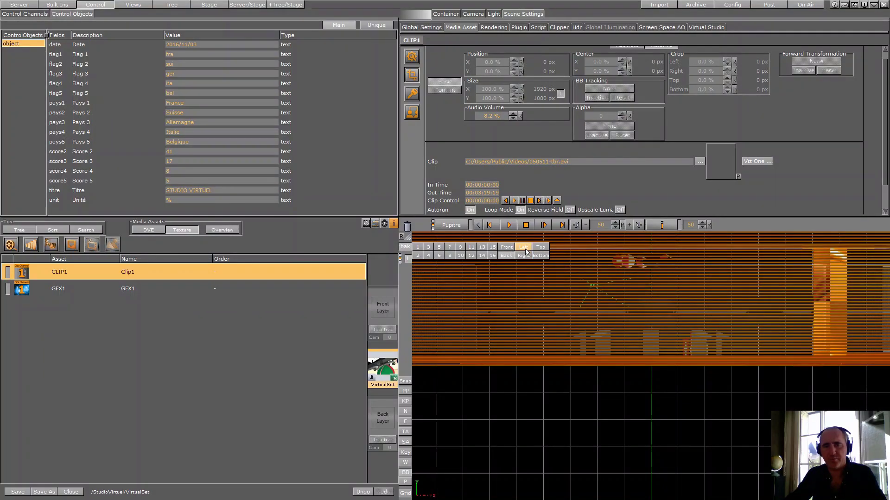
{"action": "left_click", "coordinate": [525, 250]}
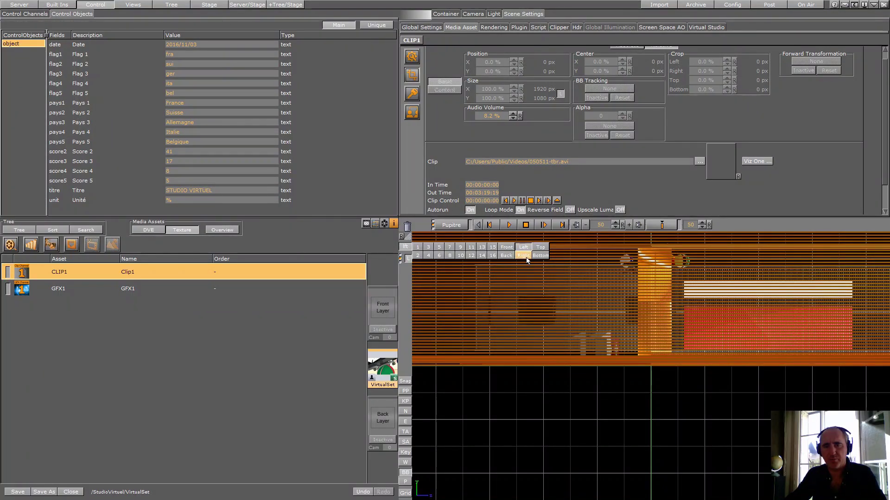
{"action": "left_click", "coordinate": [524, 256]}
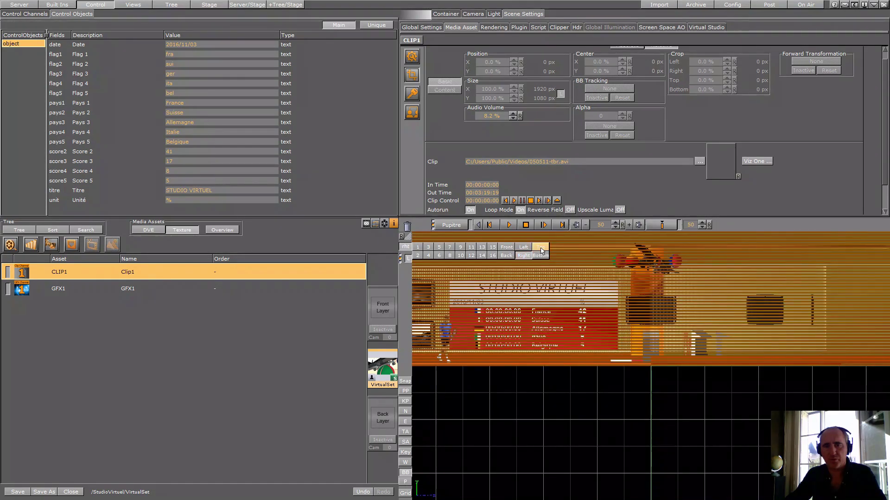
{"action": "left_click", "coordinate": [545, 248]}
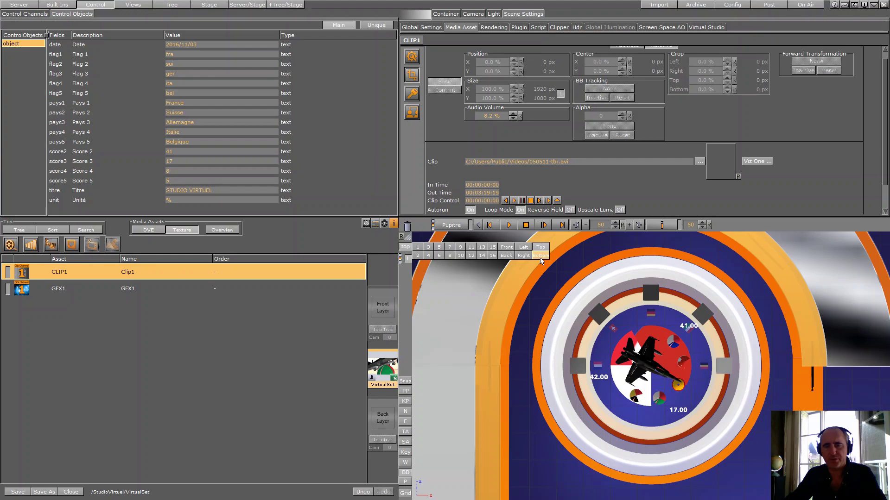
{"action": "left_click", "coordinate": [541, 257]}
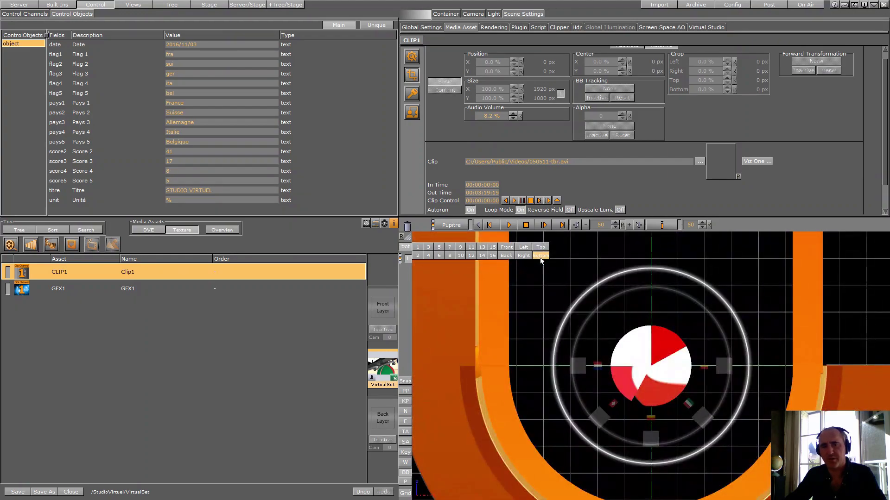
{"action": "left_click", "coordinate": [541, 249]}
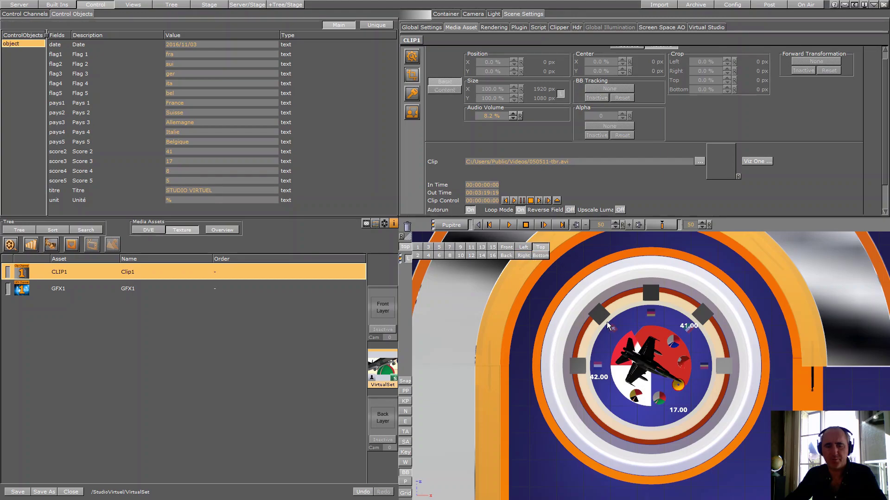
{"action": "mouse_move", "coordinate": [565, 305]}
{"action": "left_mouse_down"}
{"action": "mouse_move", "coordinate": [724, 415]}
{"action": "mouse_move", "coordinate": [695, 402]}
{"action": "mouse_move", "coordinate": [730, 405]}
{"action": "left_mouse_up"}
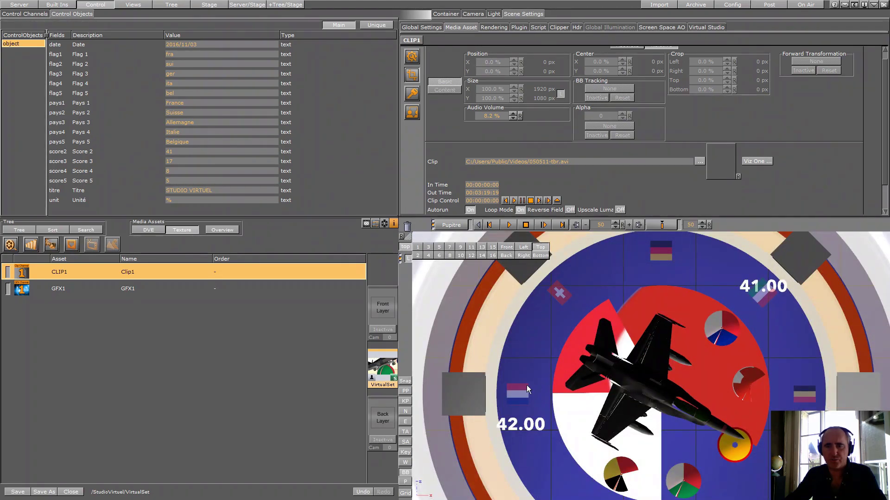
{"action": "left_click_drag", "start_coordinate": [488, 403], "coordinate": [544, 368]}
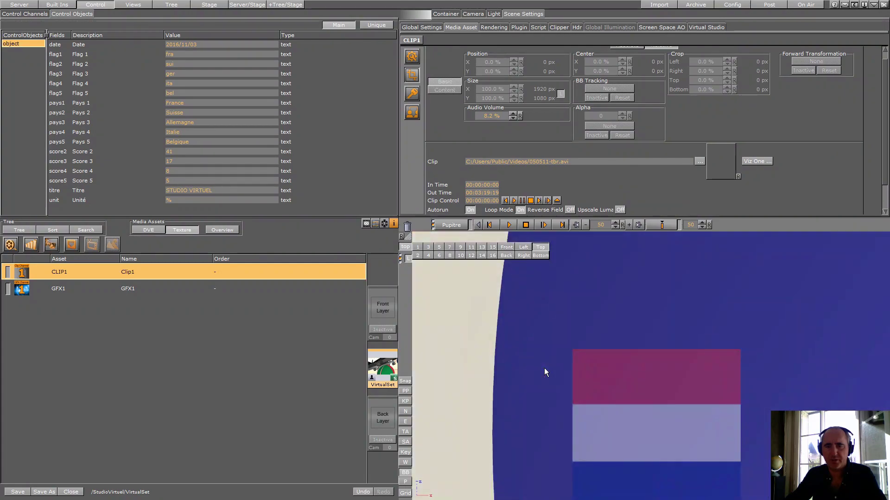
Switch the virtual set to On Air mode for full-screen output.
{"action": "left_click", "coordinate": [806, 7]}
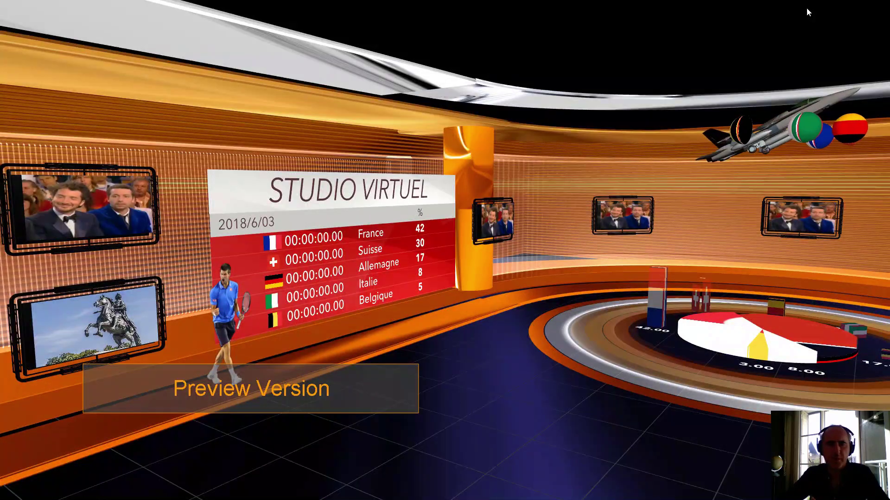